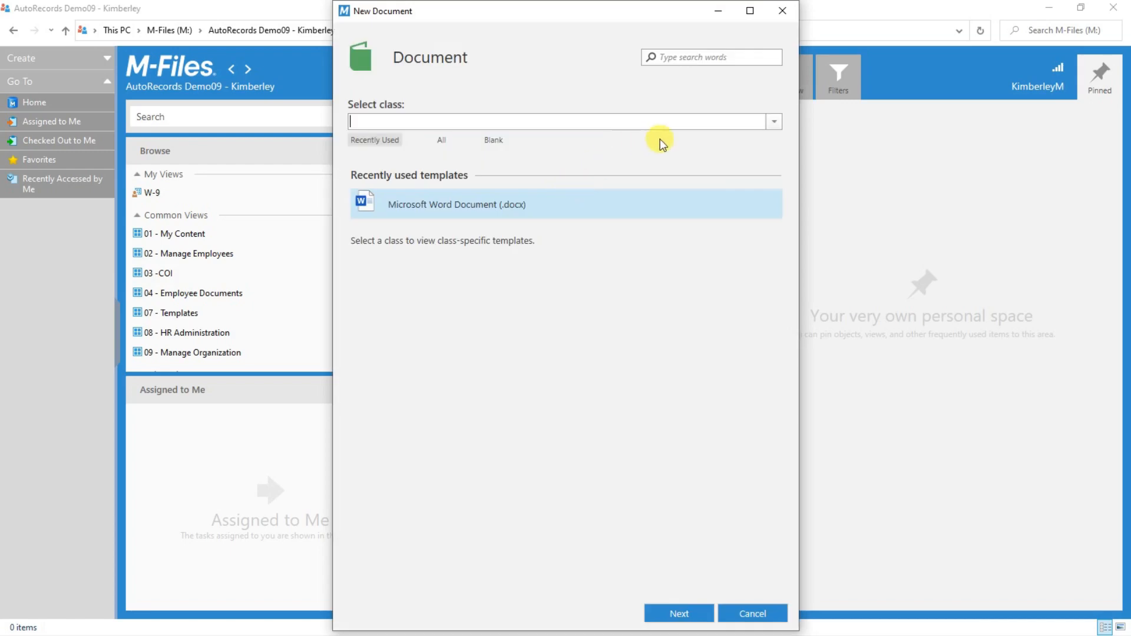
Choose class Document and the Microsoft Word Document (.docx) template for a new document.
left_click(774, 122)
left_click(425, 176)
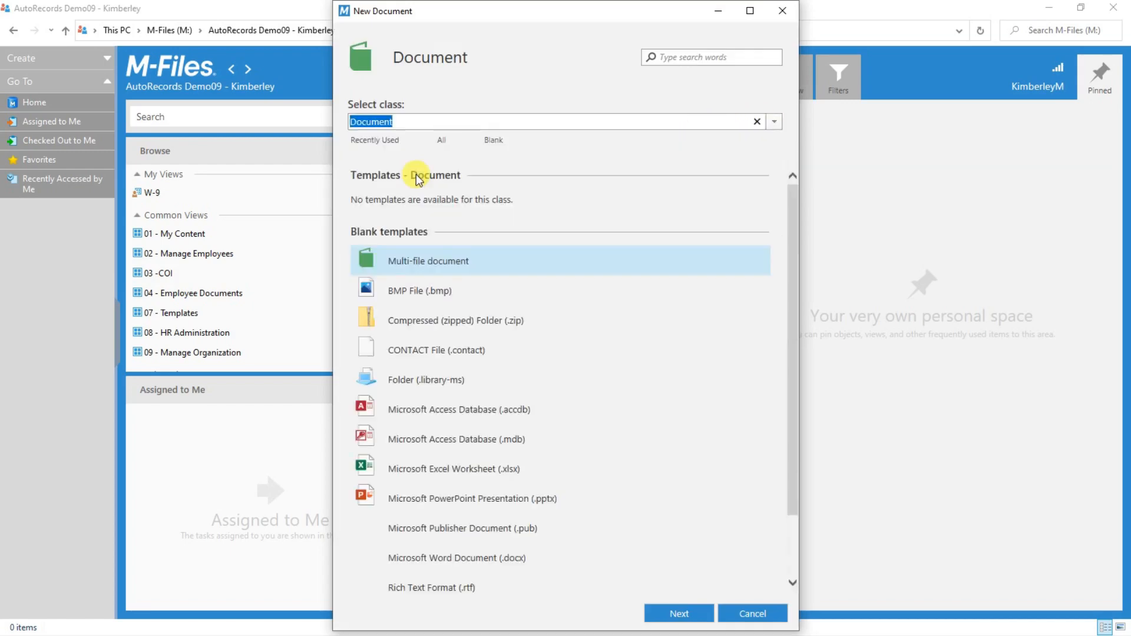
left_click(515, 567)
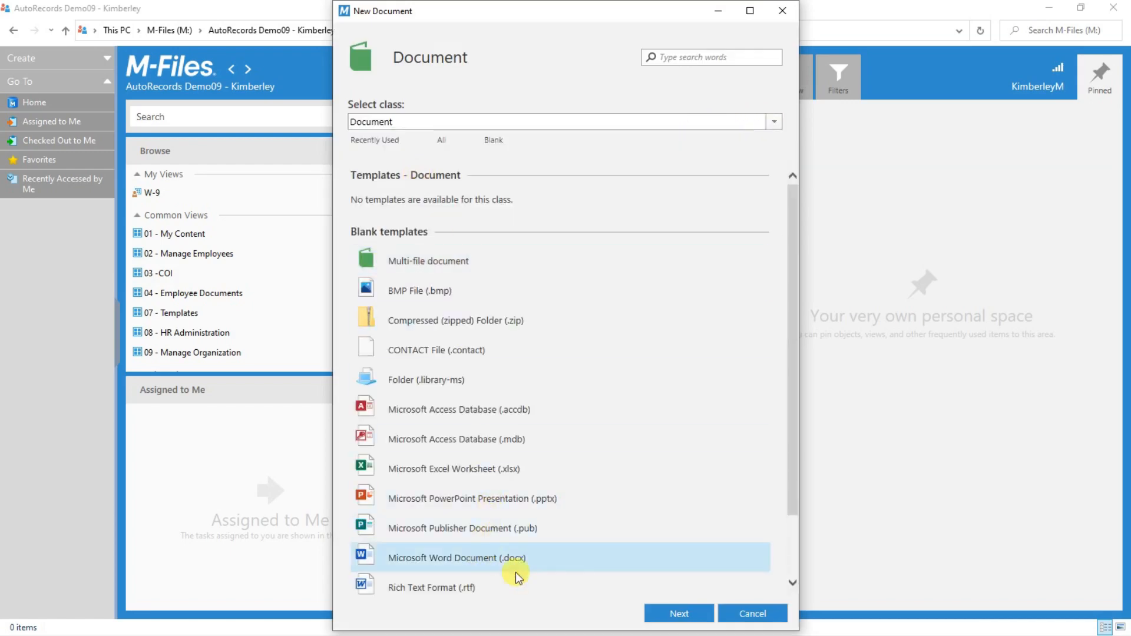
left_click(677, 614)
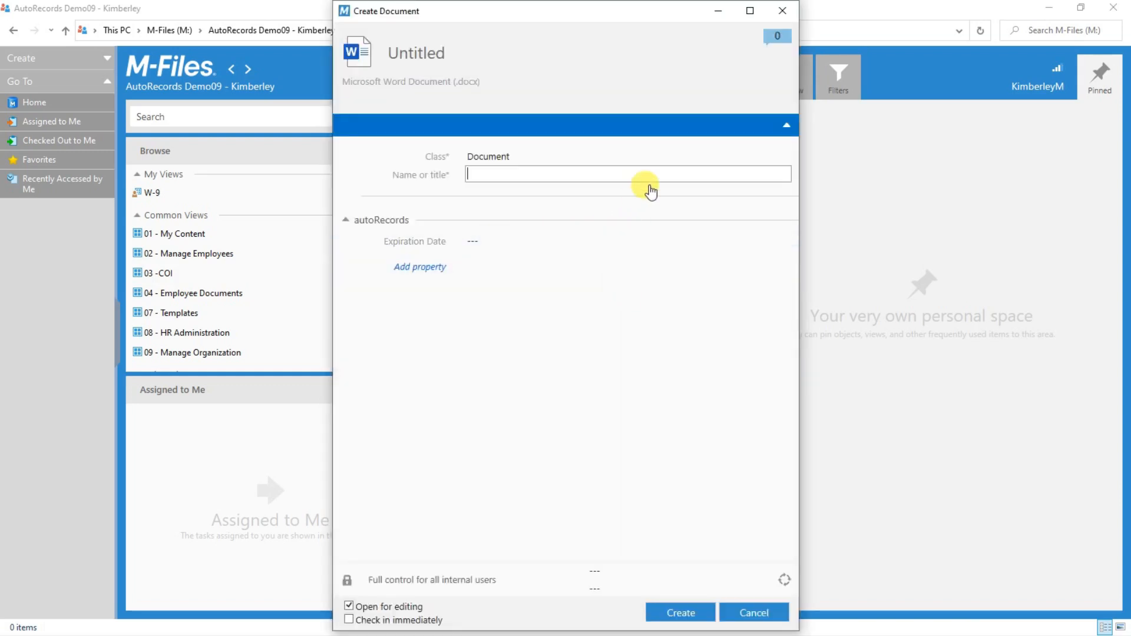
Title the document 'Parking Restrictions' and create it.
type("P")
key("BackSpace")
type("Parking Restrictions")
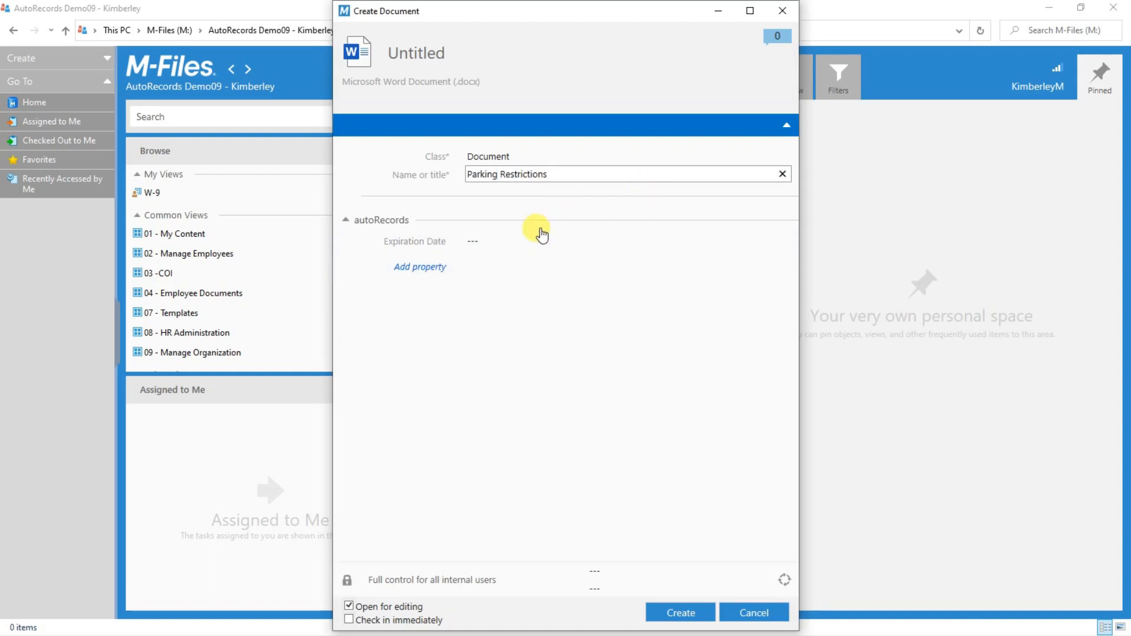
left_click(679, 615)
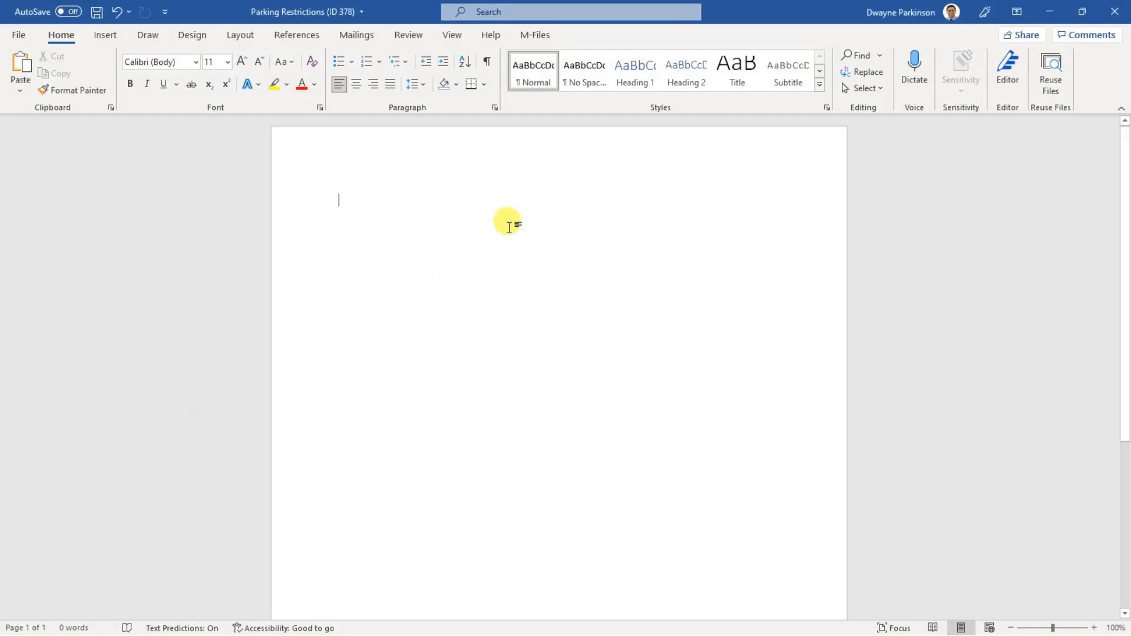
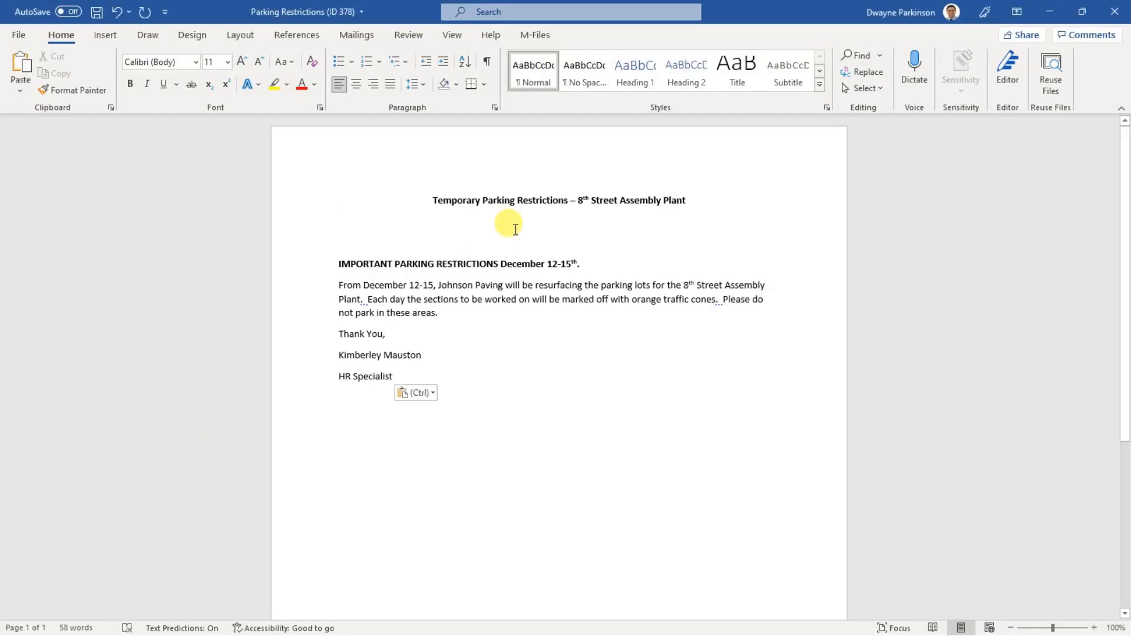
Paste the letter text into Word, then close it, saving and checking the document back in.
left_click(1113, 12)
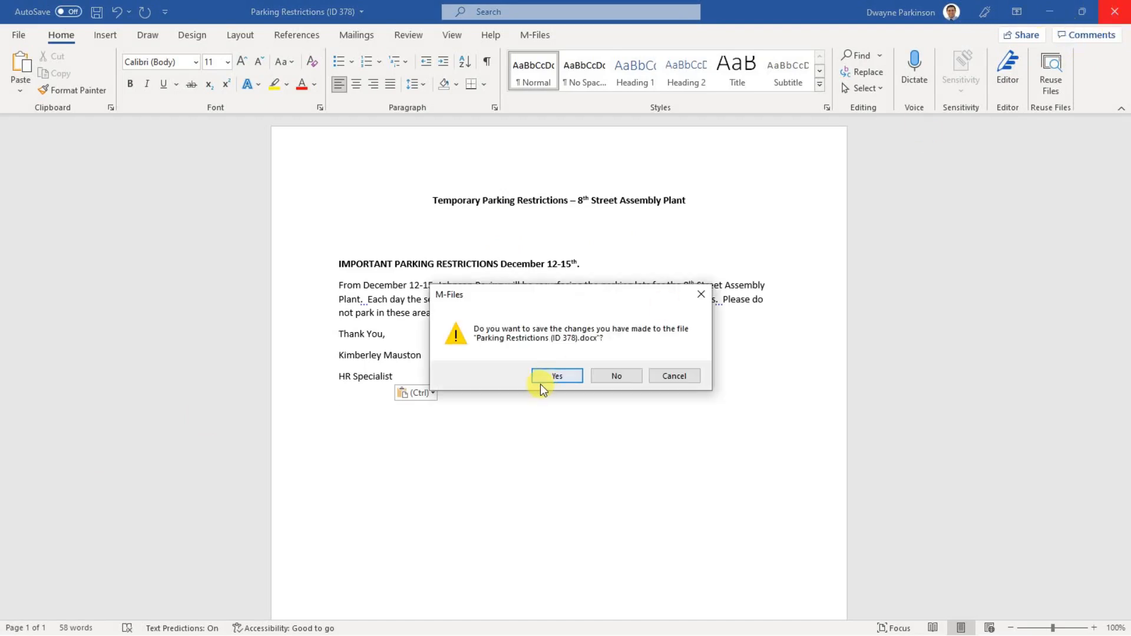
left_click(556, 376)
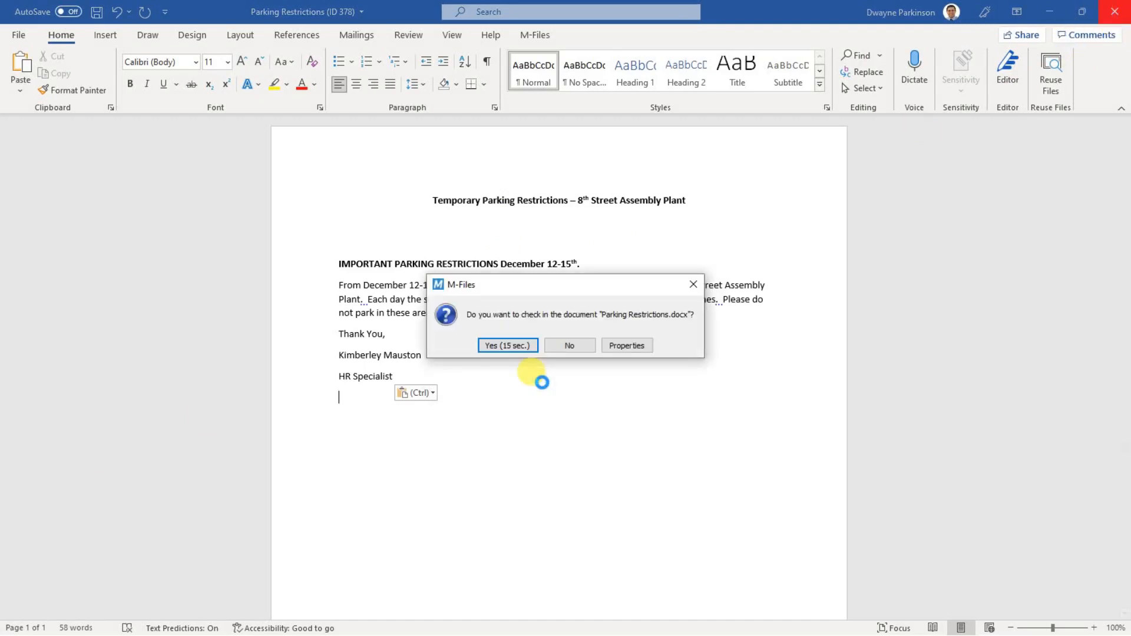
left_click(526, 345)
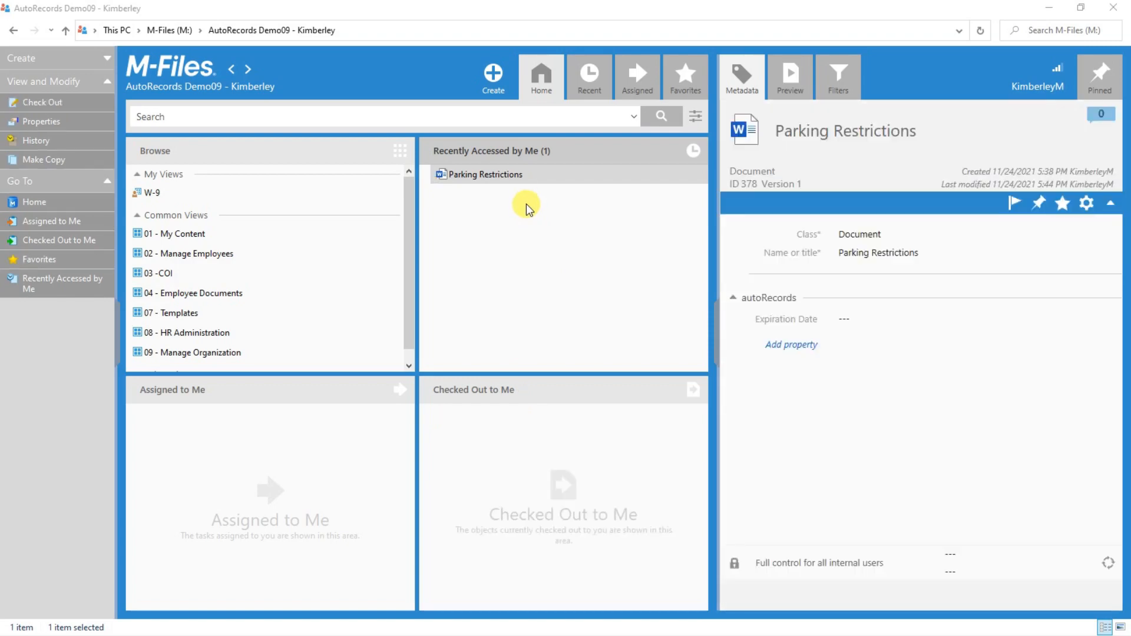
Add the PDF as an Employee Document for the employee, typed Parental Leave Application.
left_click(522, 195)
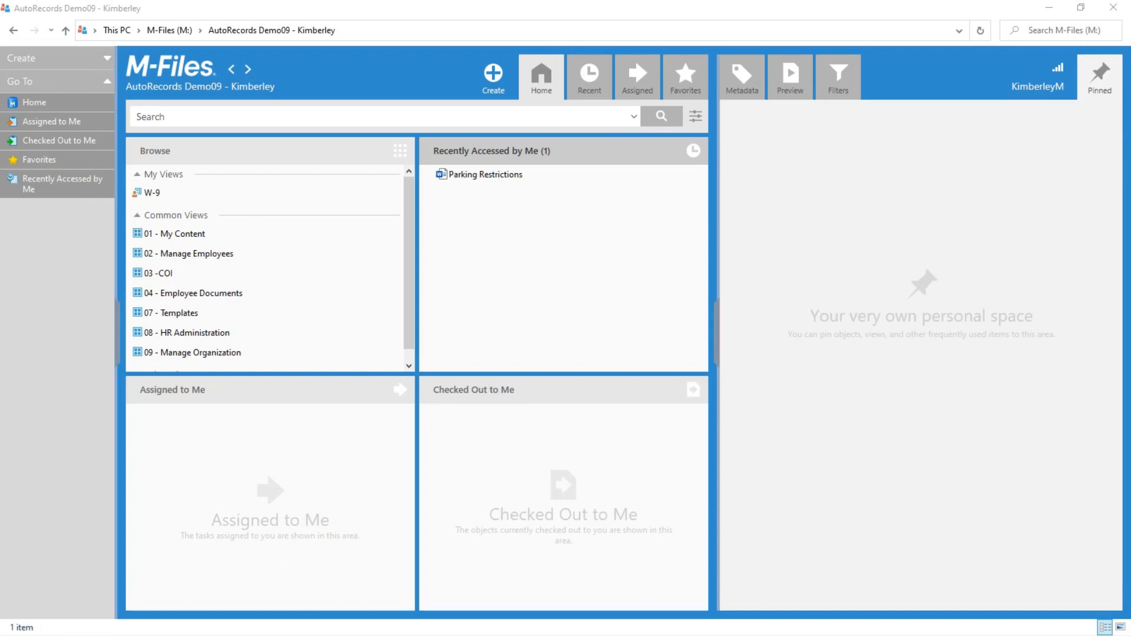
left_click_drag(2, 191, 467, 455)
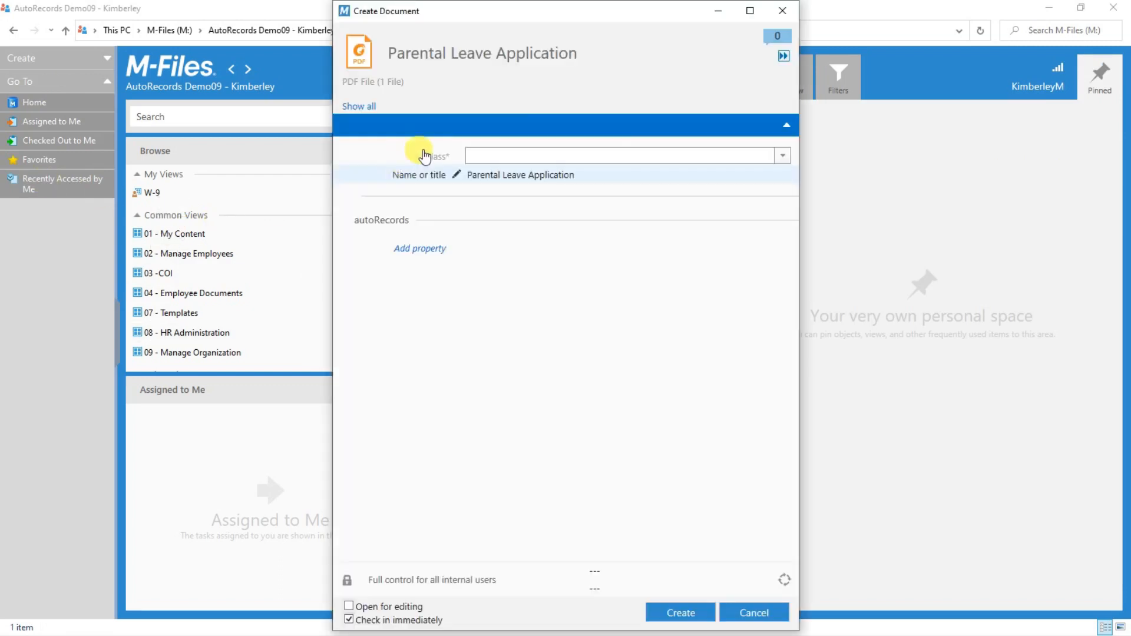
left_click(783, 156)
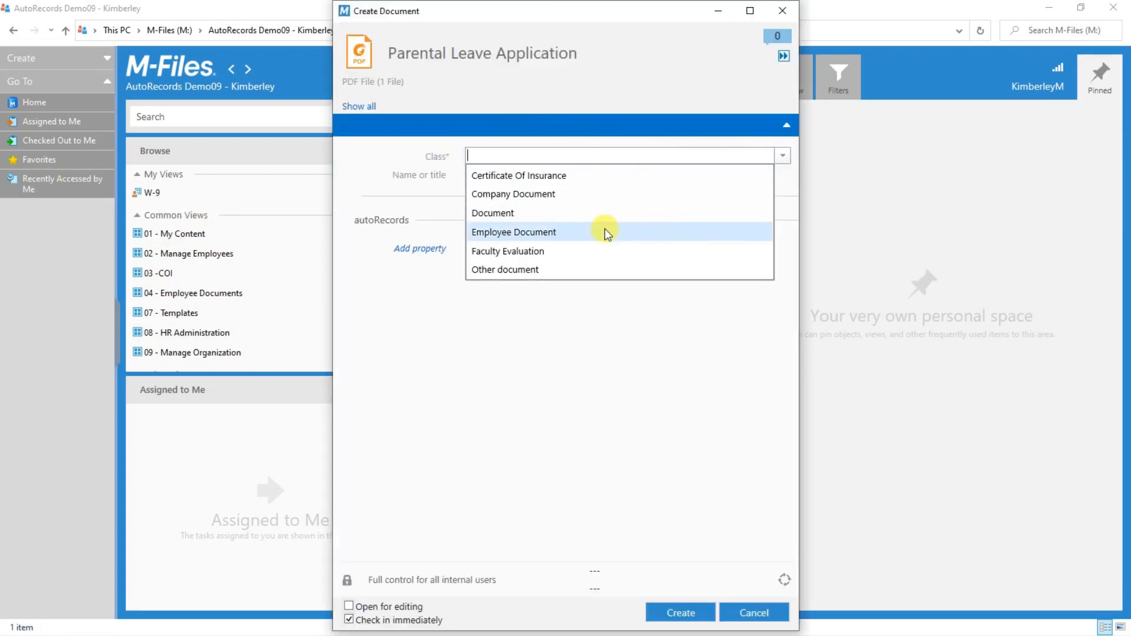
left_click(587, 233)
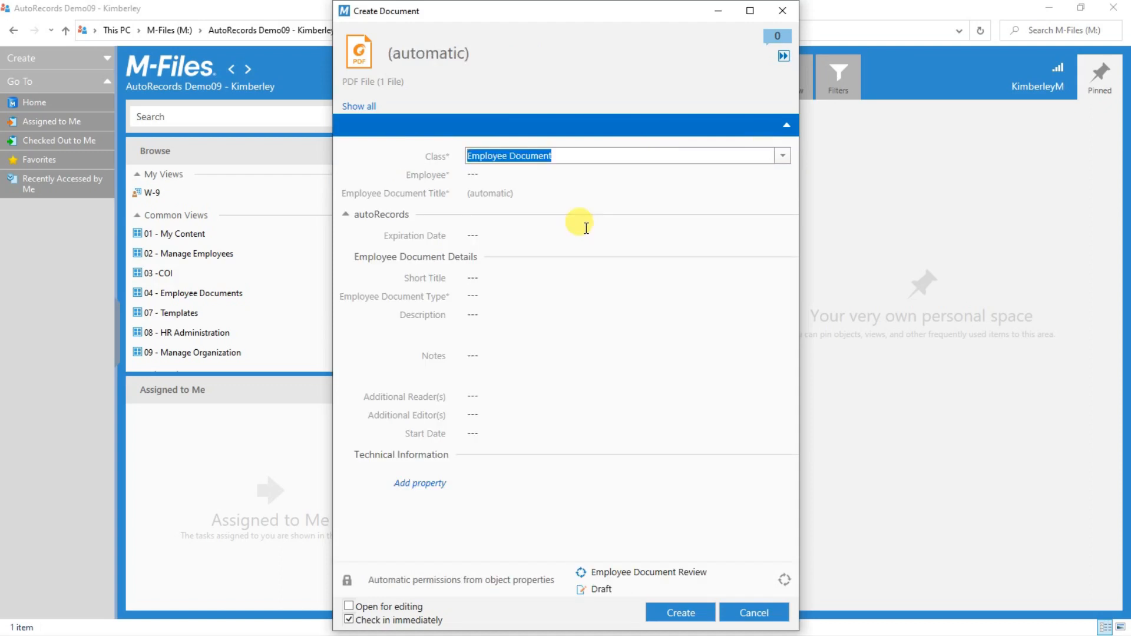
left_click(515, 174)
left_click(525, 192)
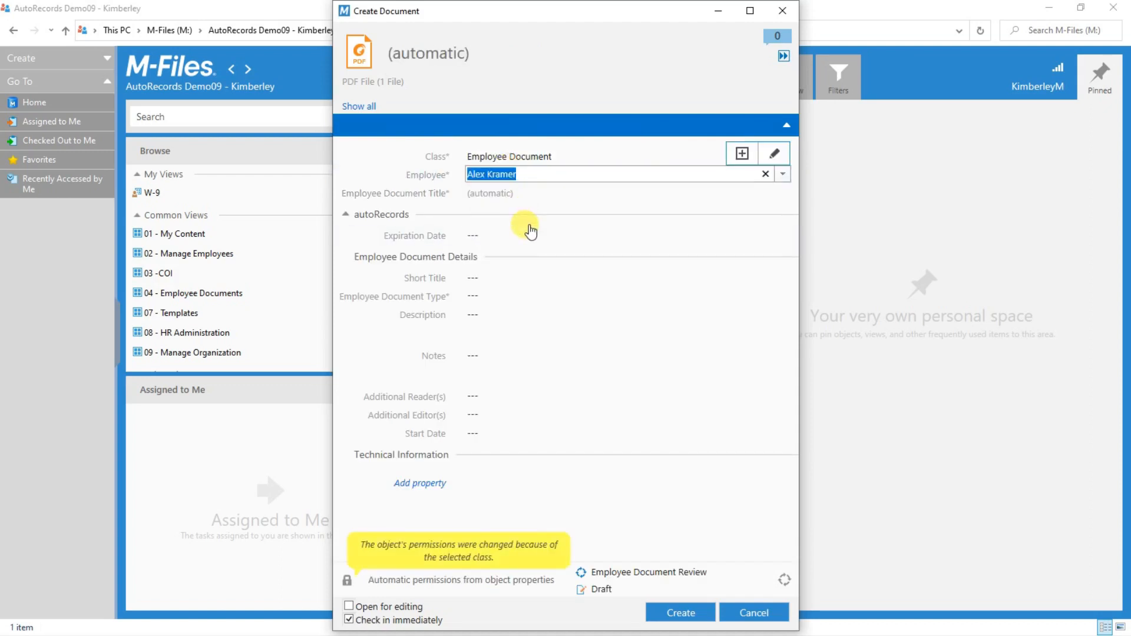
left_click(502, 297)
left_click(783, 295)
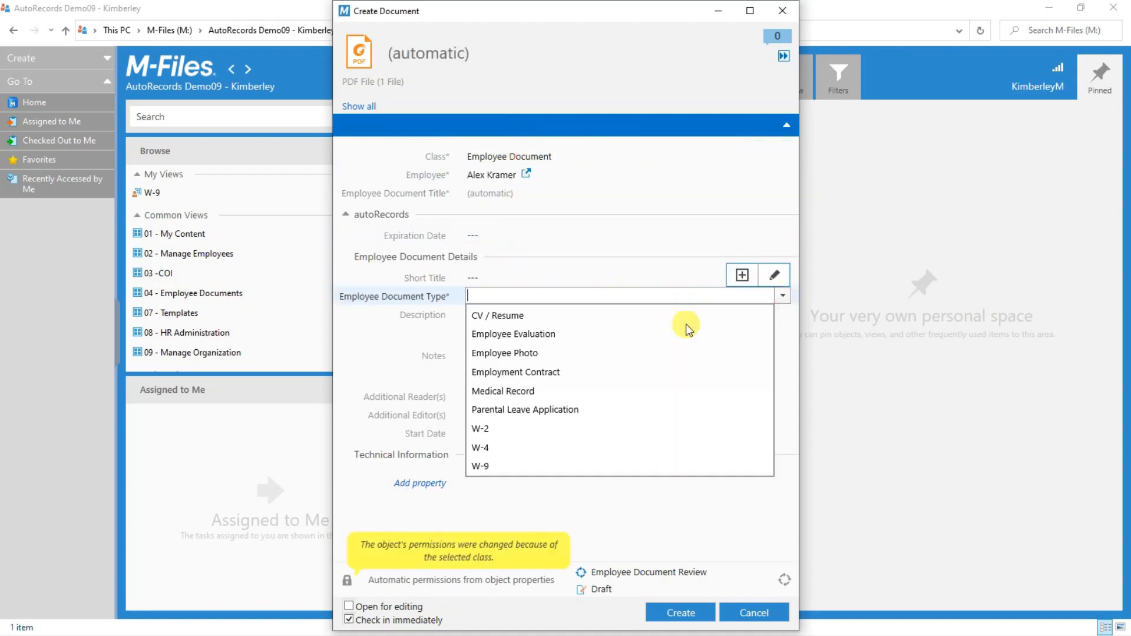
left_click(543, 410)
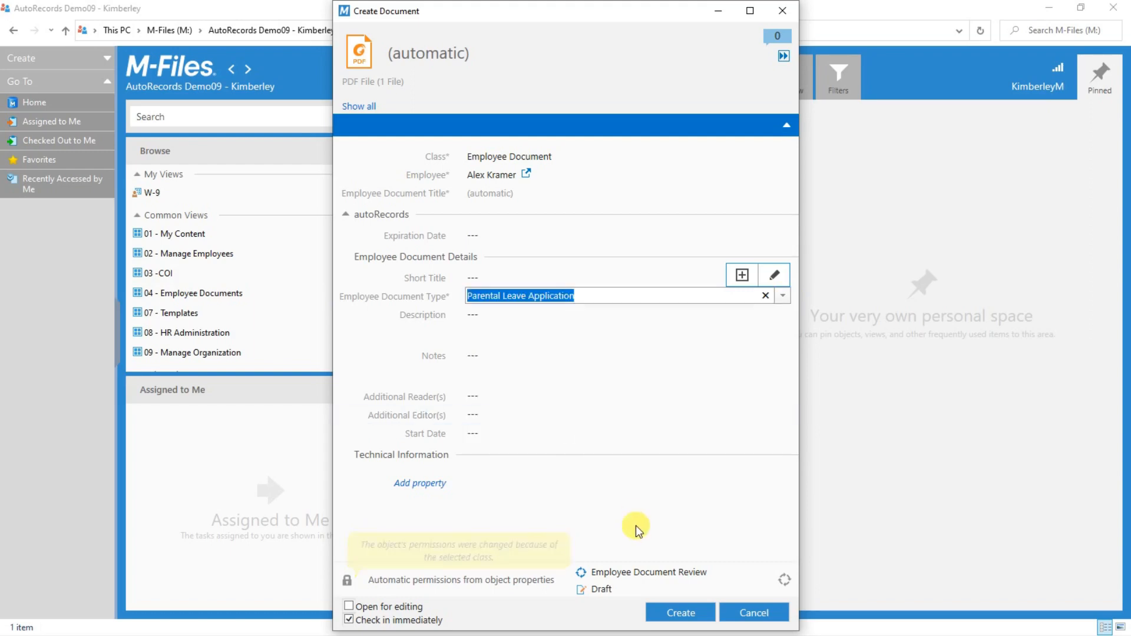
left_click(687, 614)
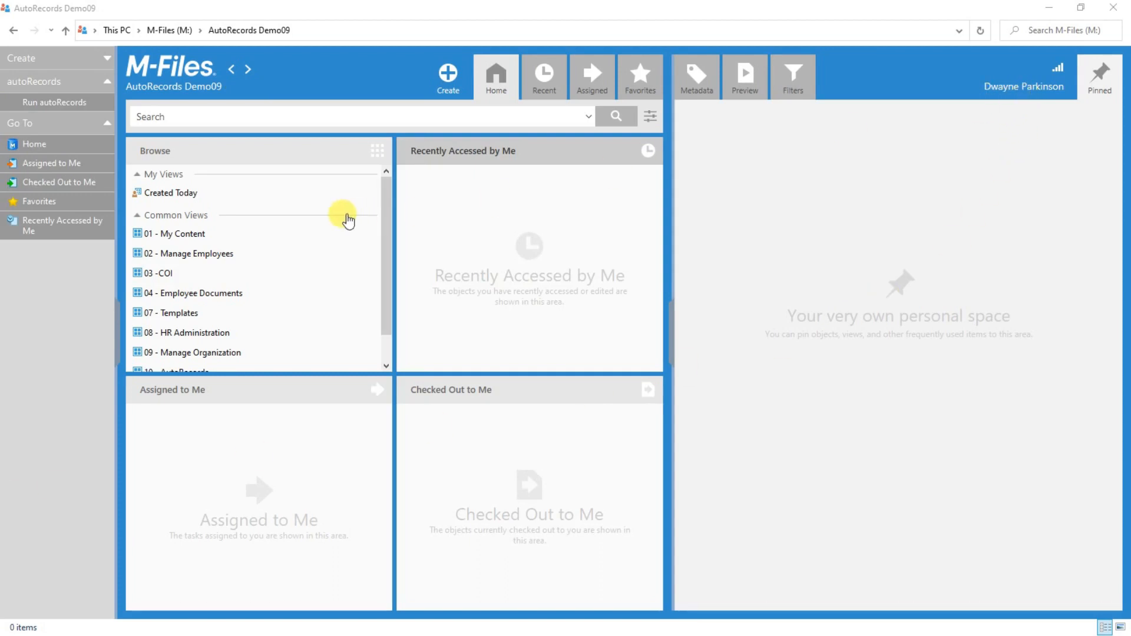
Browse 10 - AutoRecords, return Home, open Created Today and select Parking Restrictions.
scroll(260, 321, "down", 1)
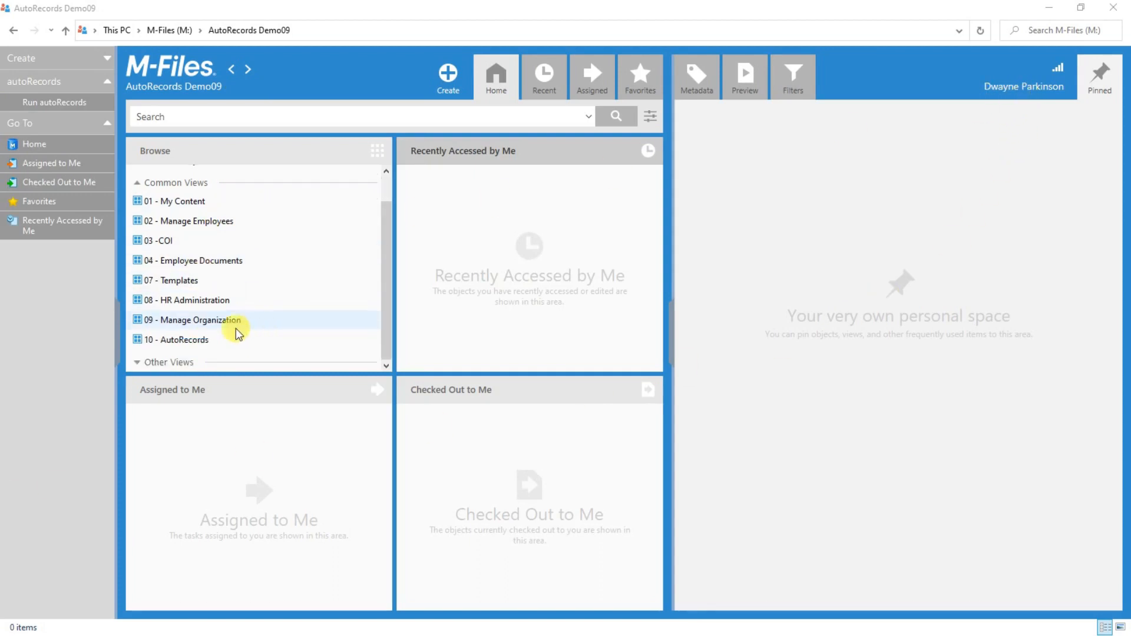
left_click(179, 339)
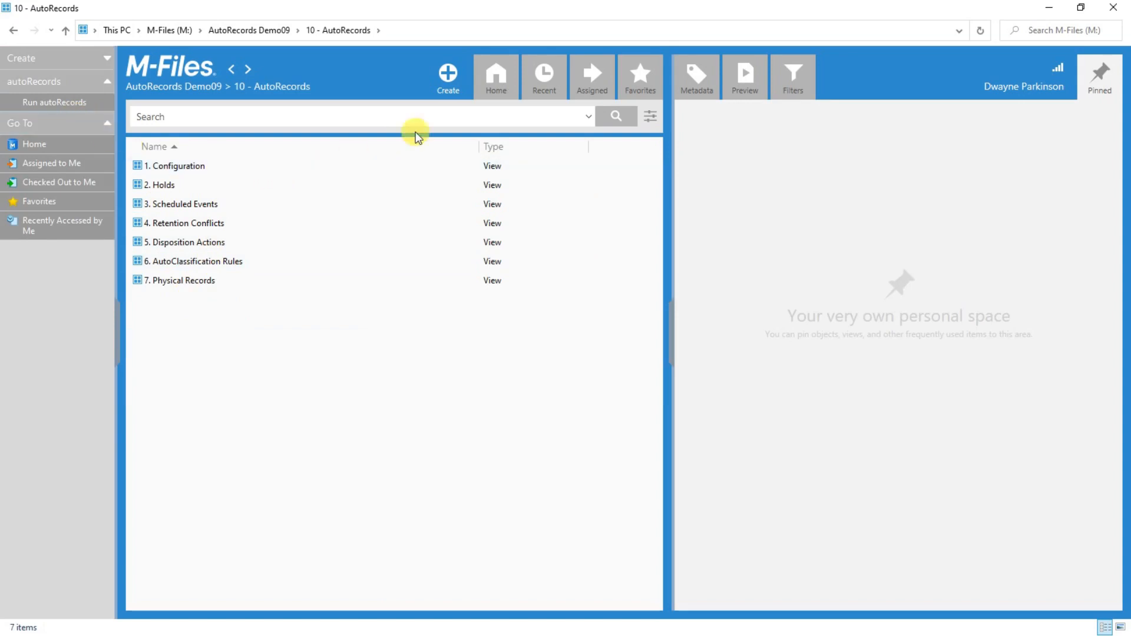
left_click(492, 80)
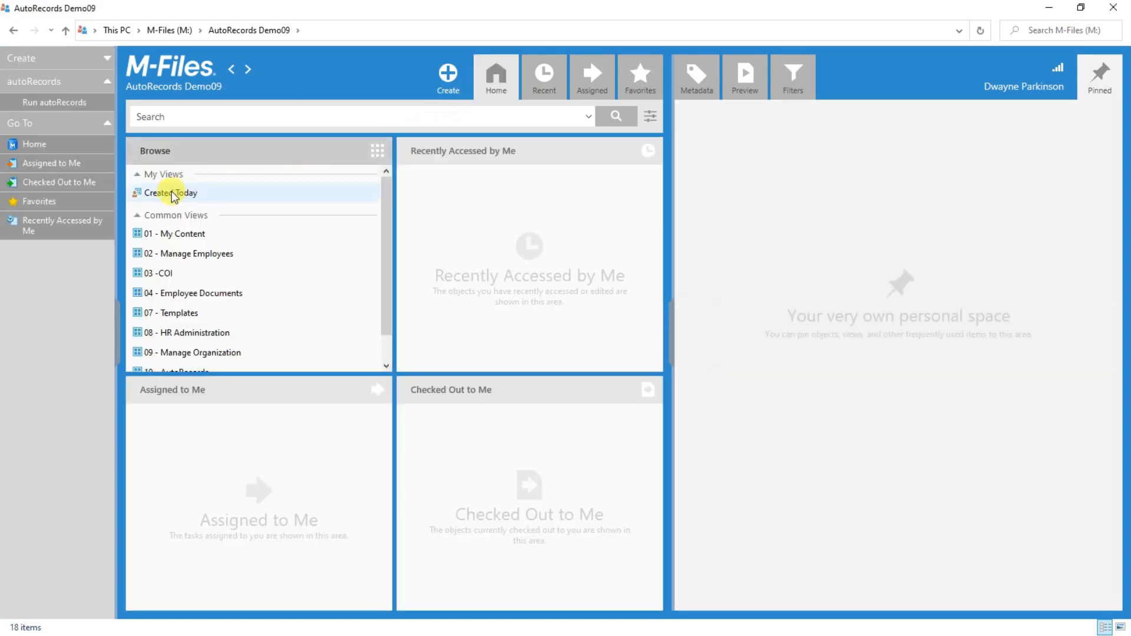
left_click(172, 192)
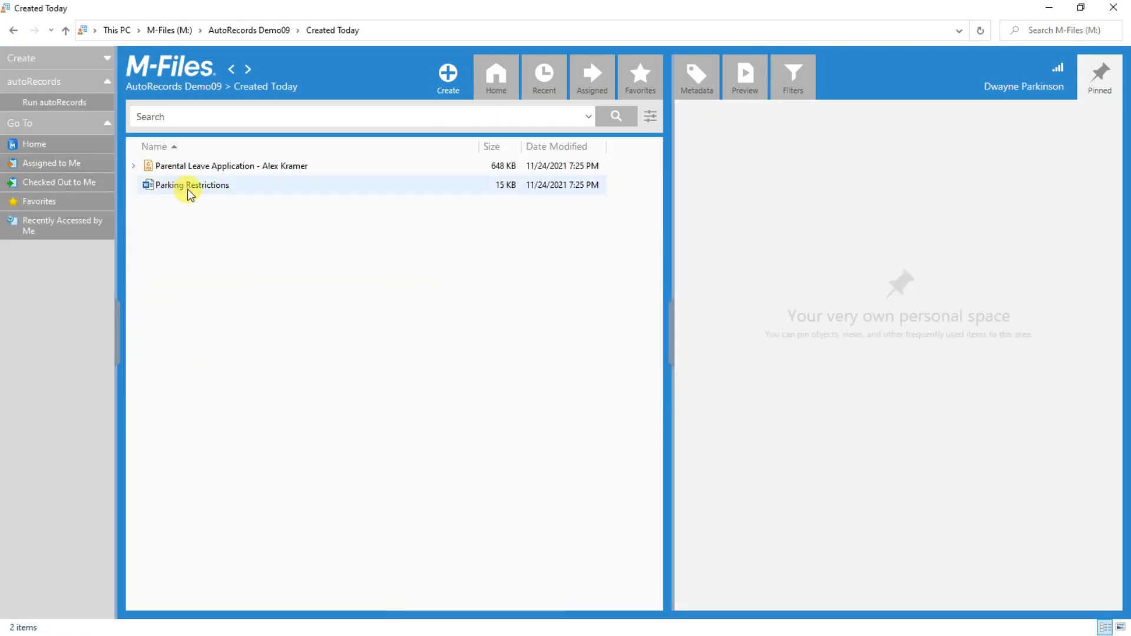
left_click(190, 194)
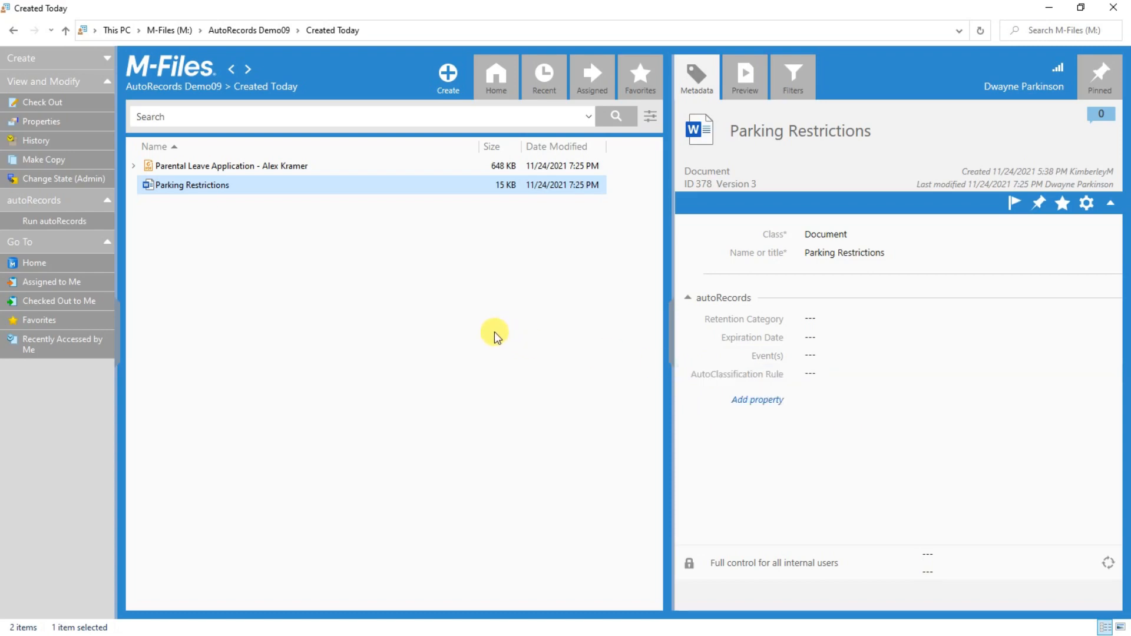
Run autoRecords on Parking Restrictions, dismiss the background notice, and reopen its metadata.
left_click(70, 223)
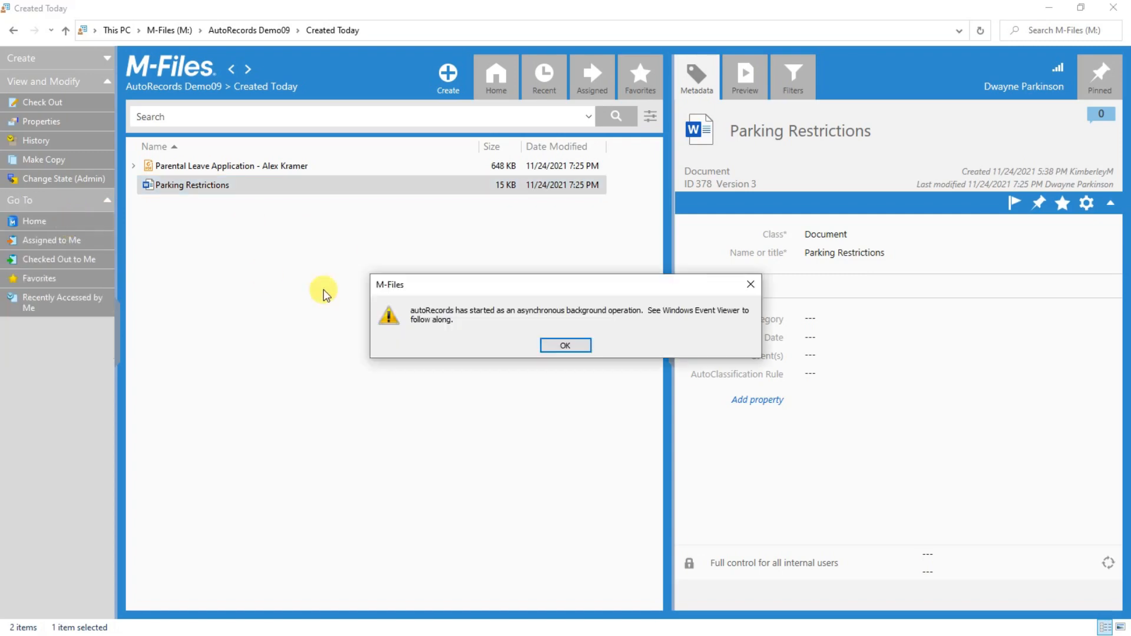
left_click(566, 347)
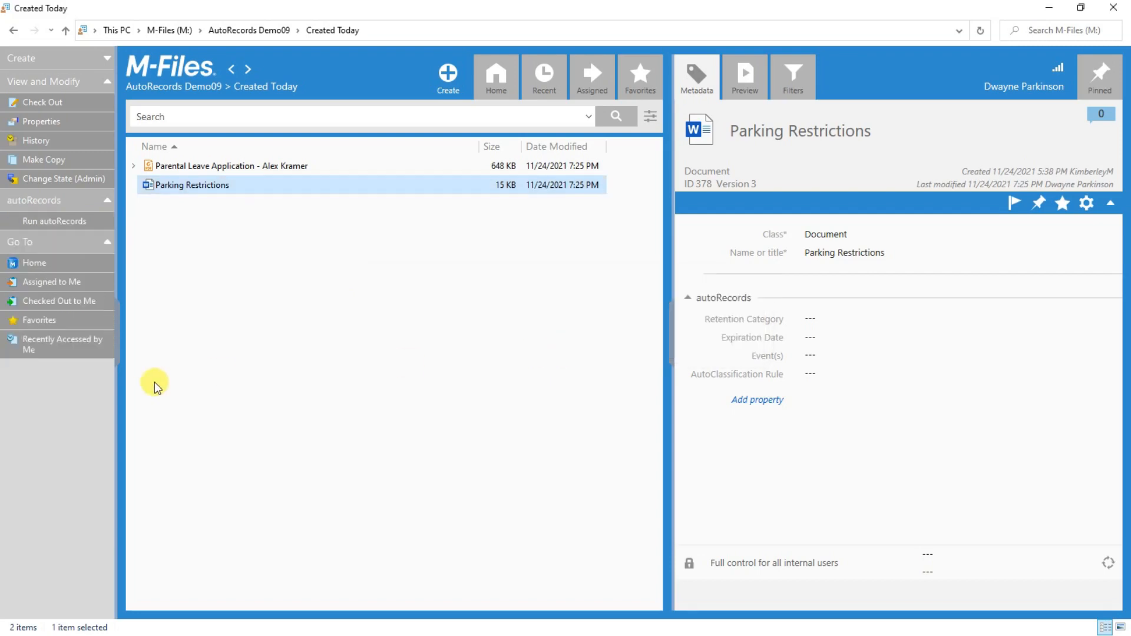
left_click(177, 342)
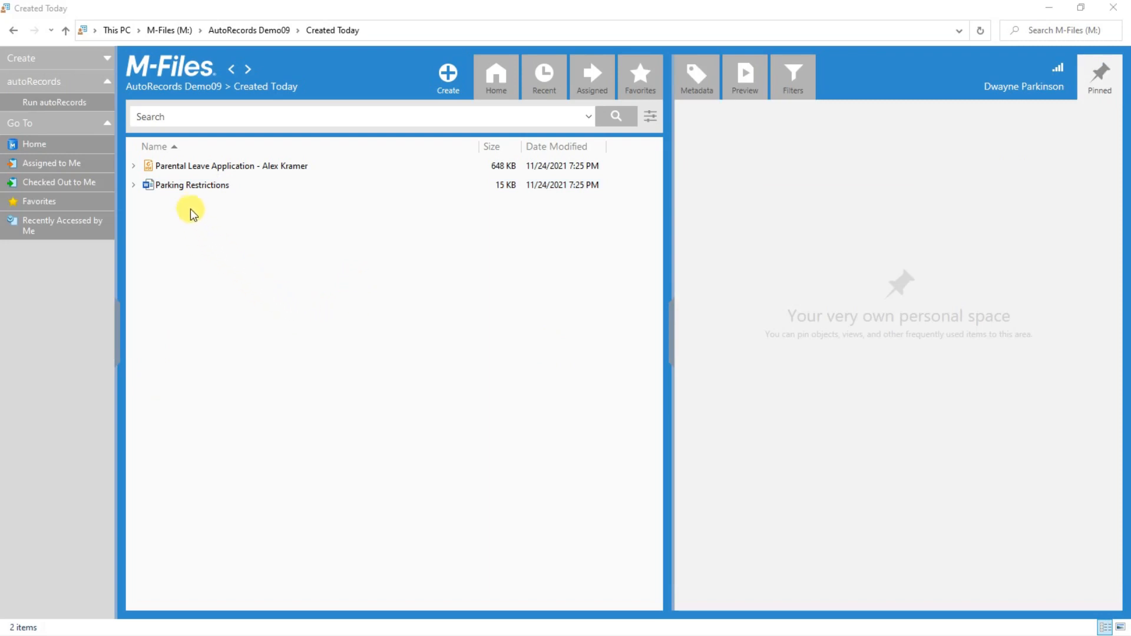
left_click(189, 187)
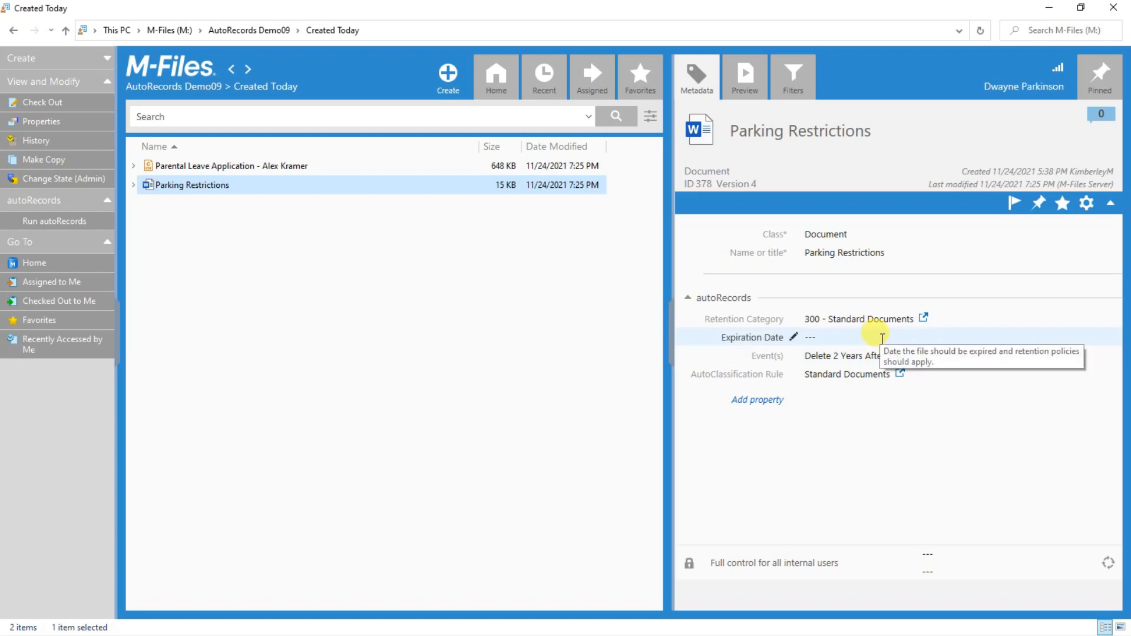
Set Parking Restrictions' Expiration Date to 11/15/2021, save, and rerun autoRecords.
left_click(811, 337)
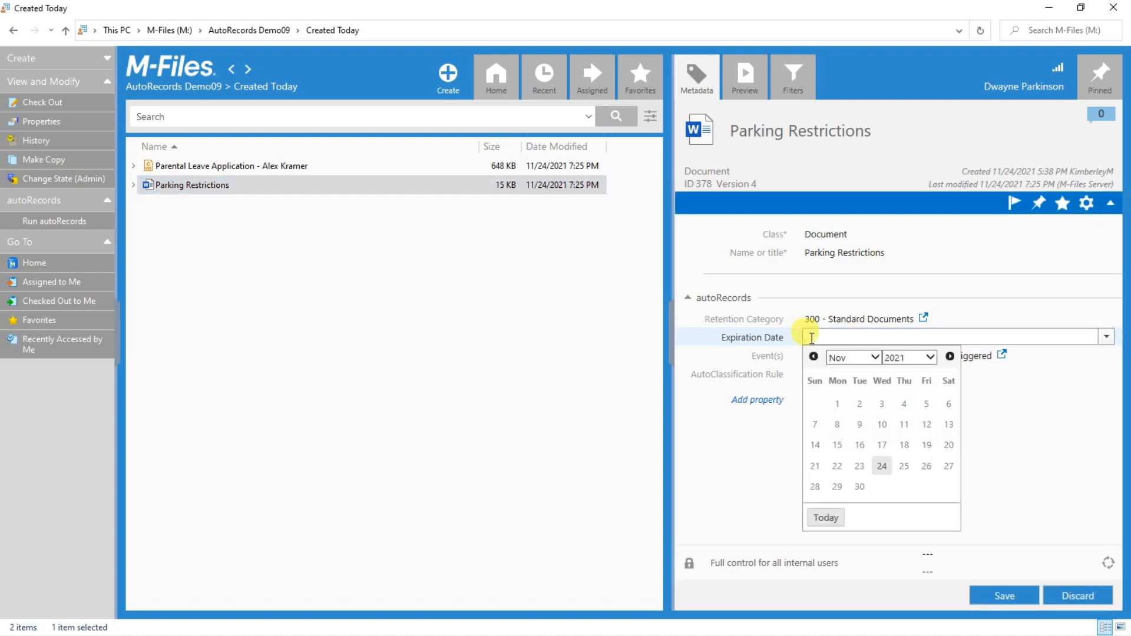
left_click(837, 445)
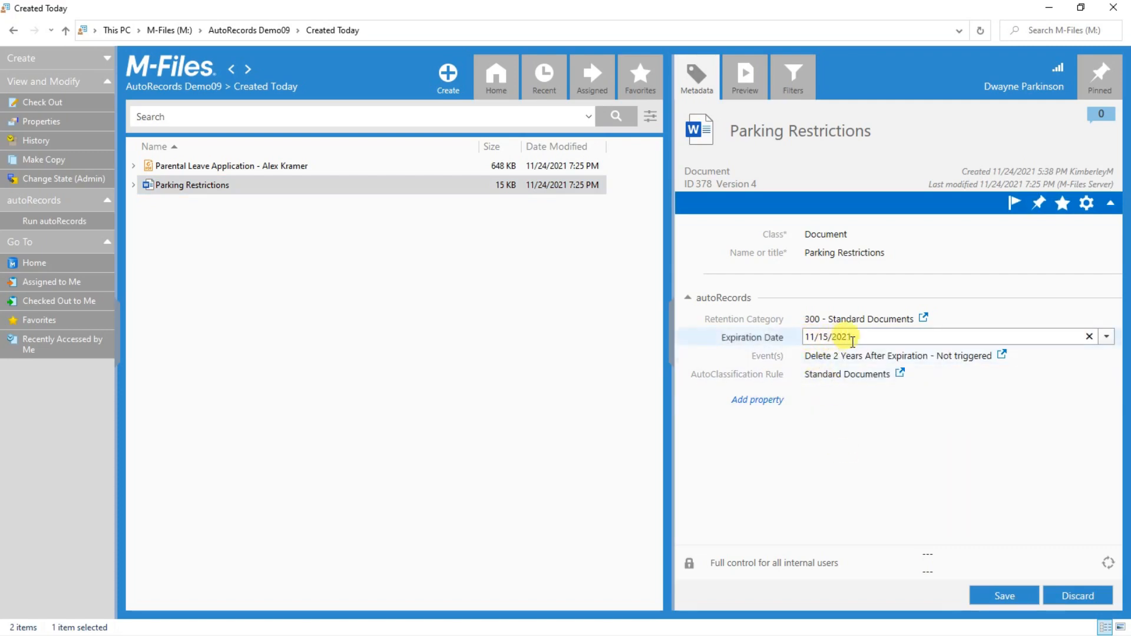
left_click(996, 598)
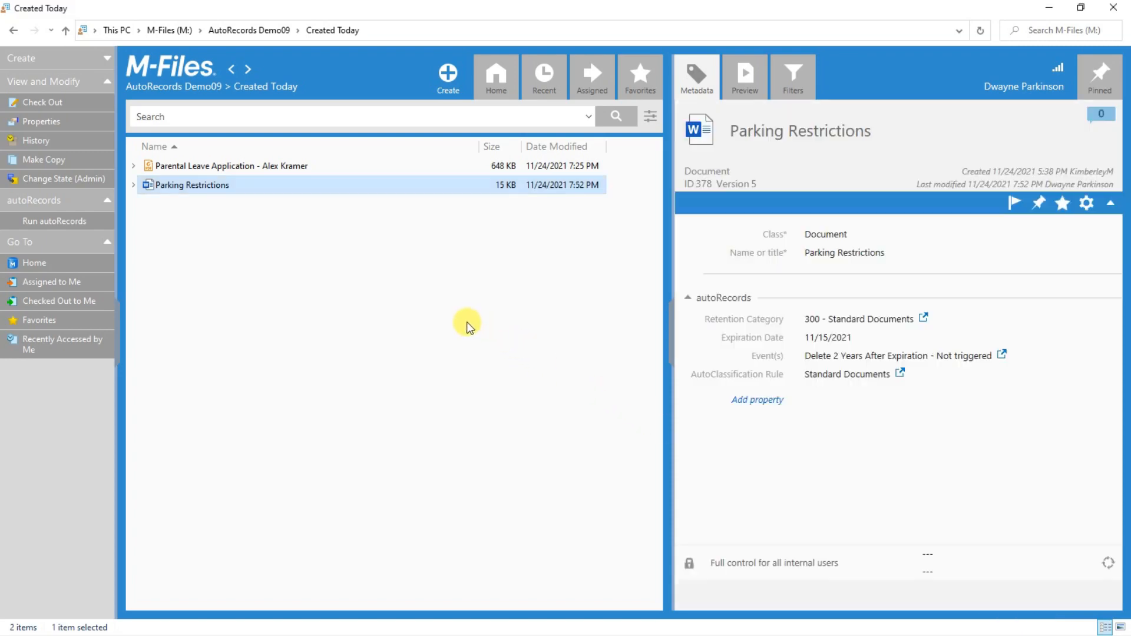
left_click(38, 219)
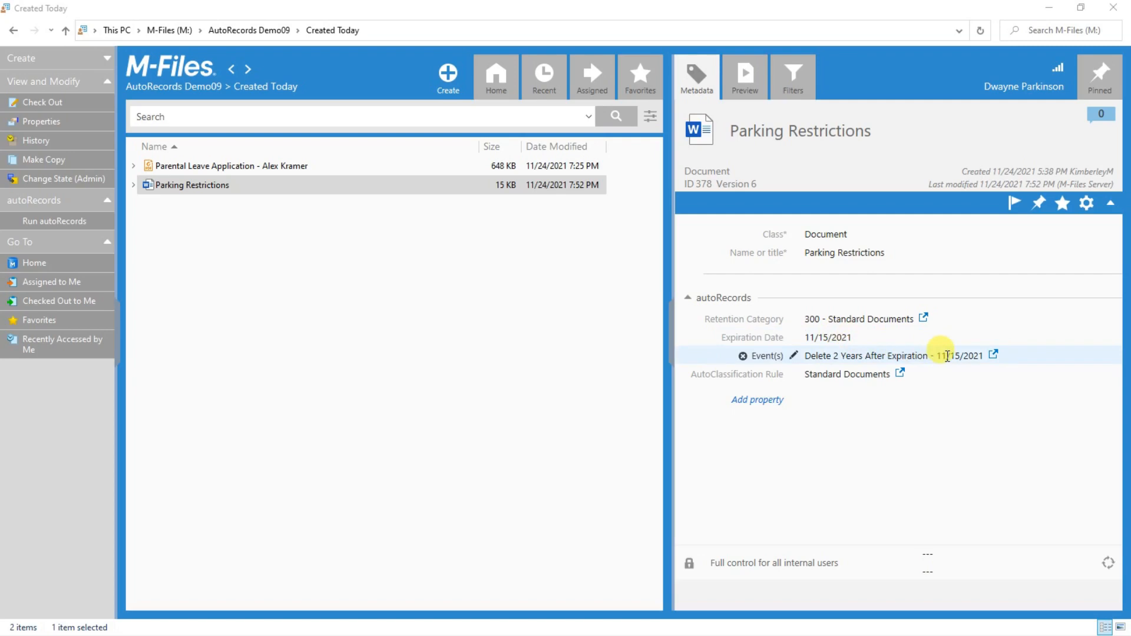
left_click(141, 188)
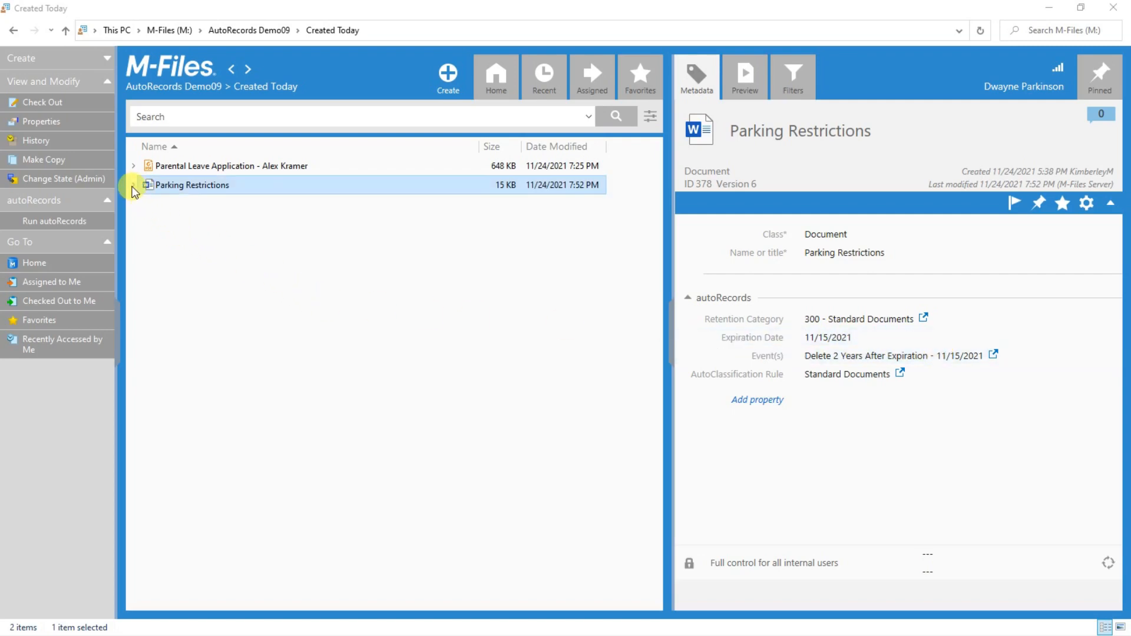
Expand Parking Restrictions' rule, events and retention category, then view 300 - Standard Documents.
left_click(134, 188)
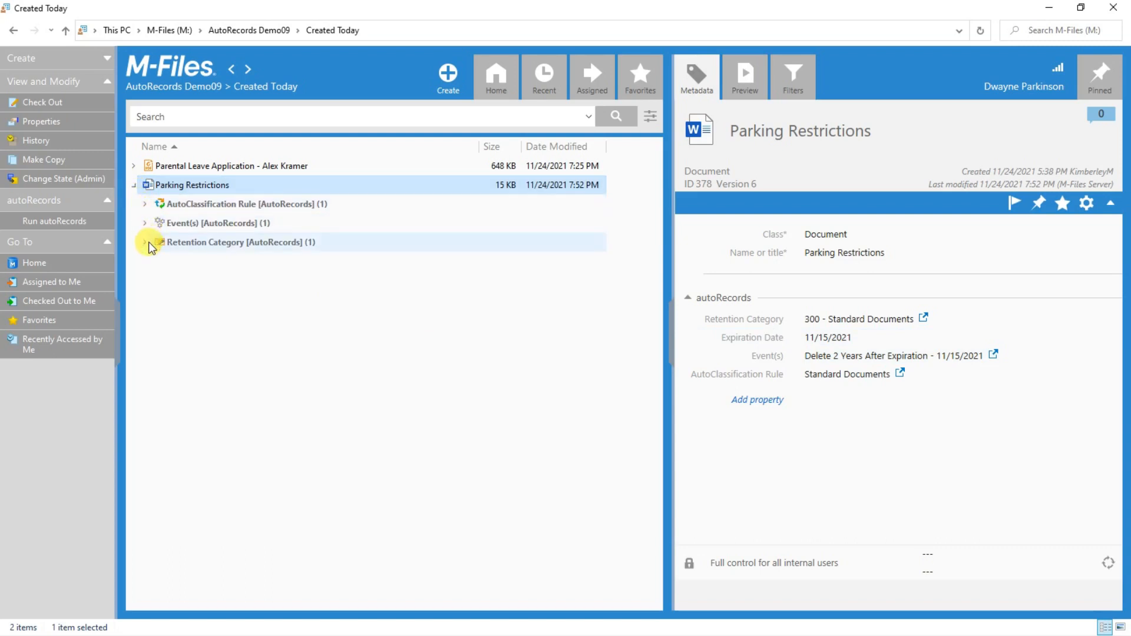
left_click(145, 205)
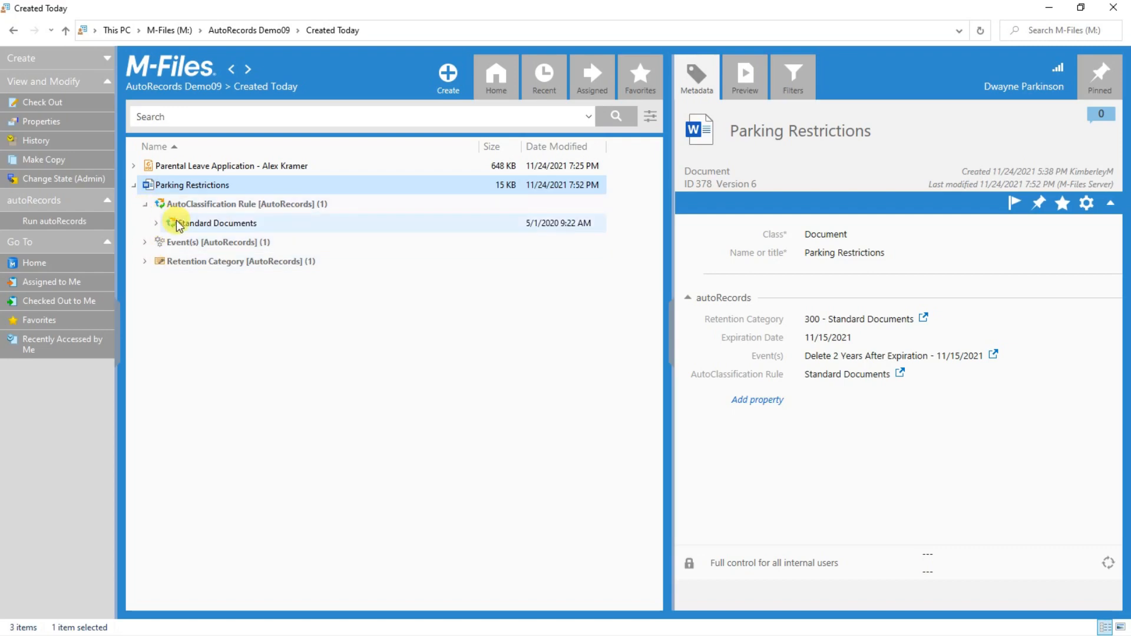
left_click(145, 242)
left_click(149, 284)
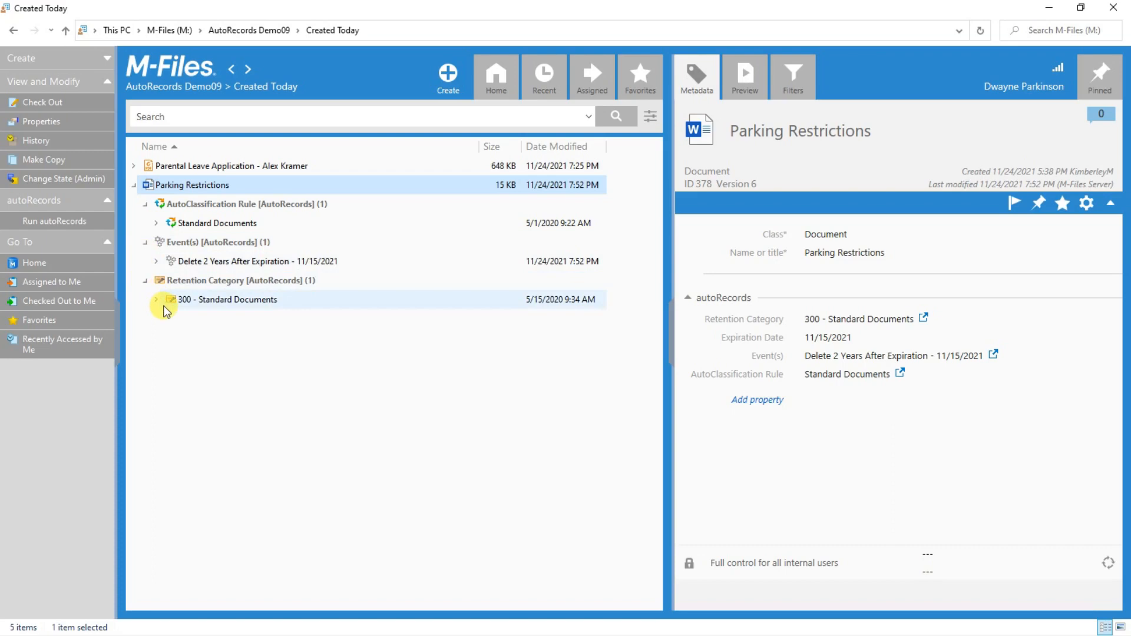
left_click(204, 298)
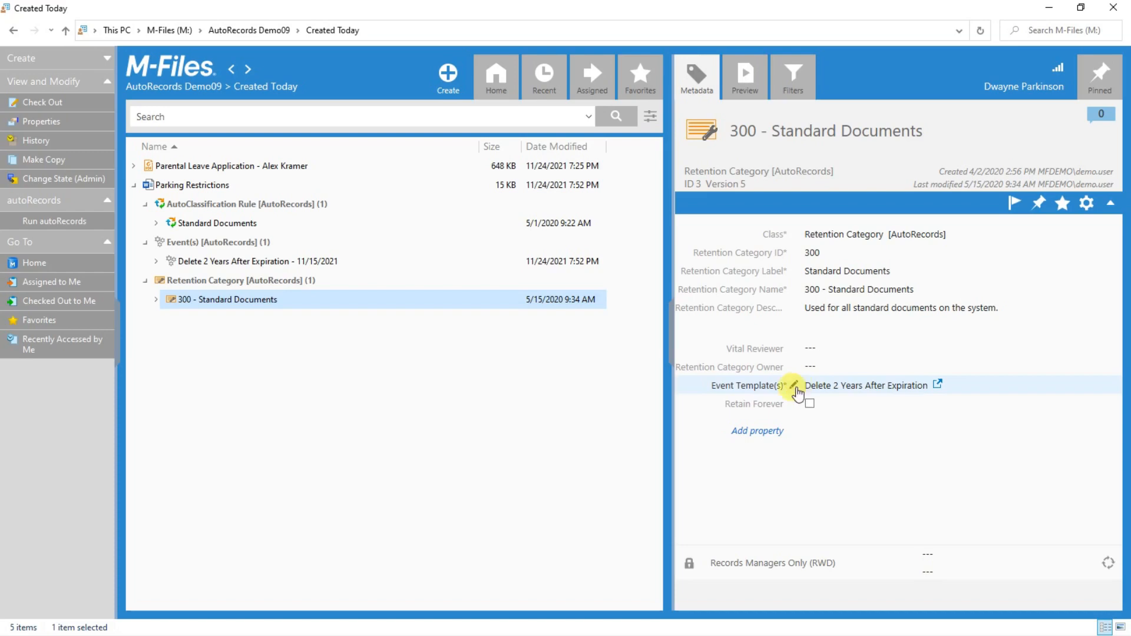
View the Delete 2 Years After Expiration event, then the Standard Documents rule details.
left_click(263, 264)
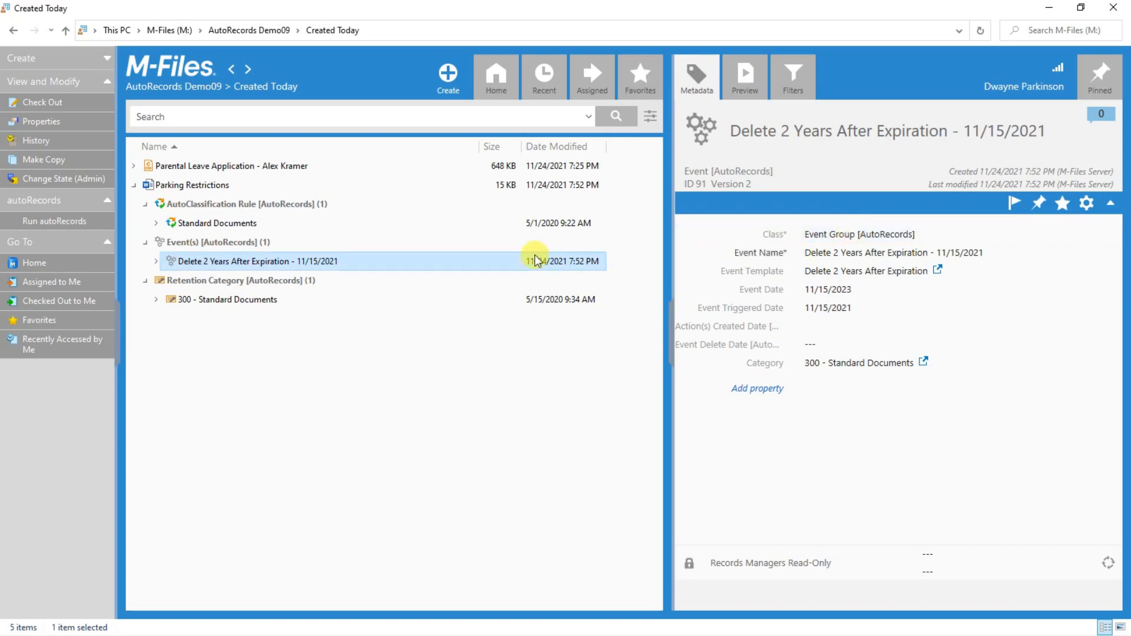
left_click(225, 224)
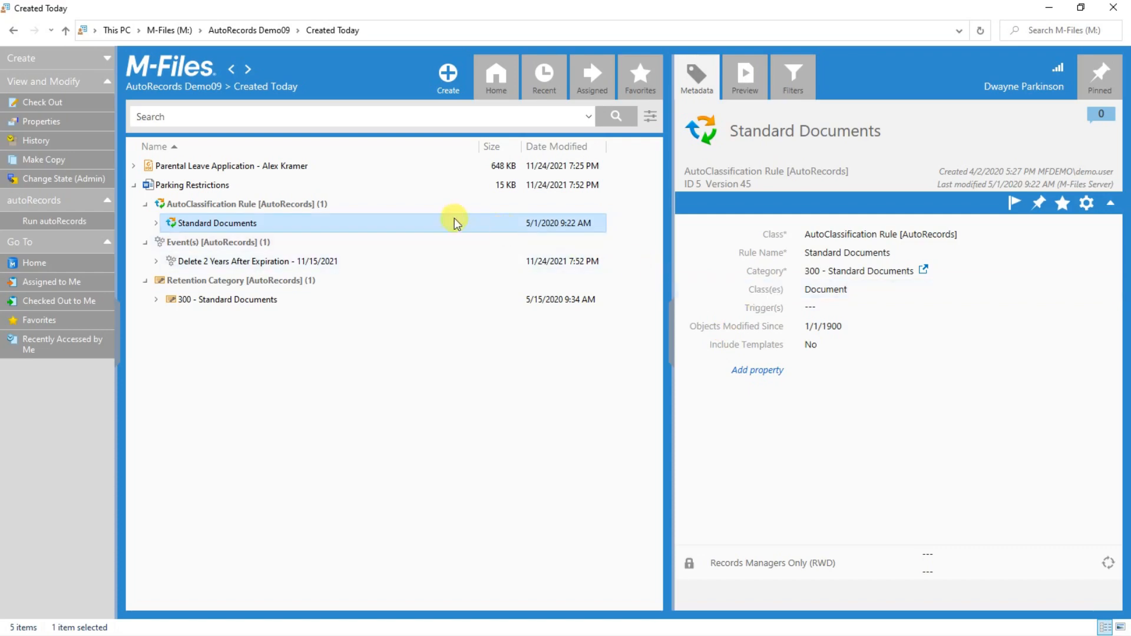
Expand Parental Leave Application's rule and inspect its trigger options without changing them.
left_click(134, 166)
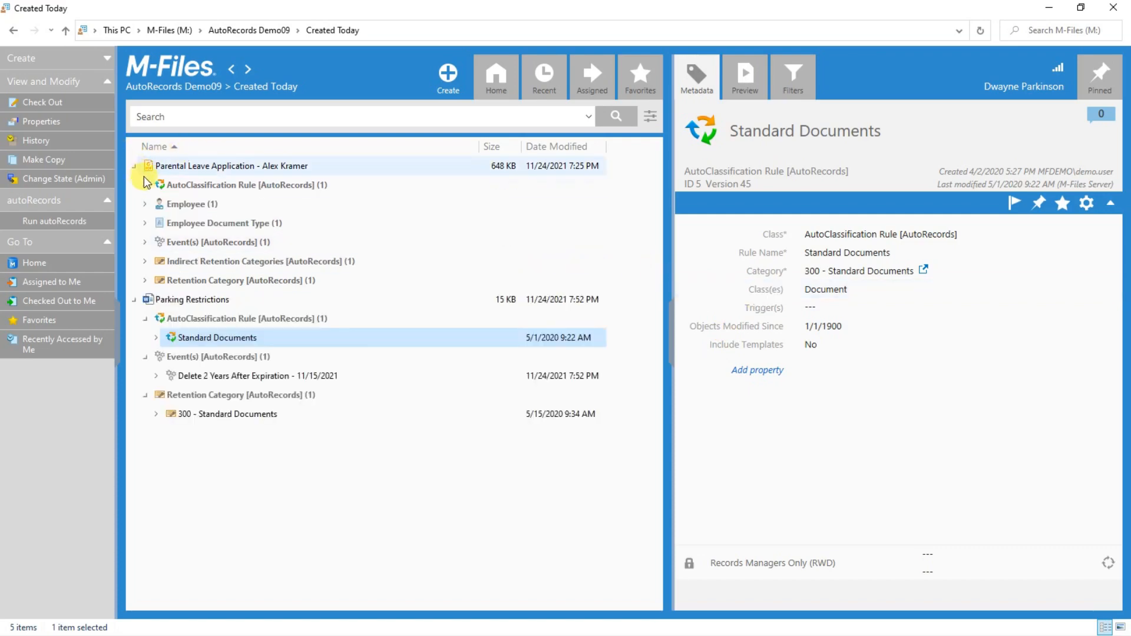
left_click(145, 185)
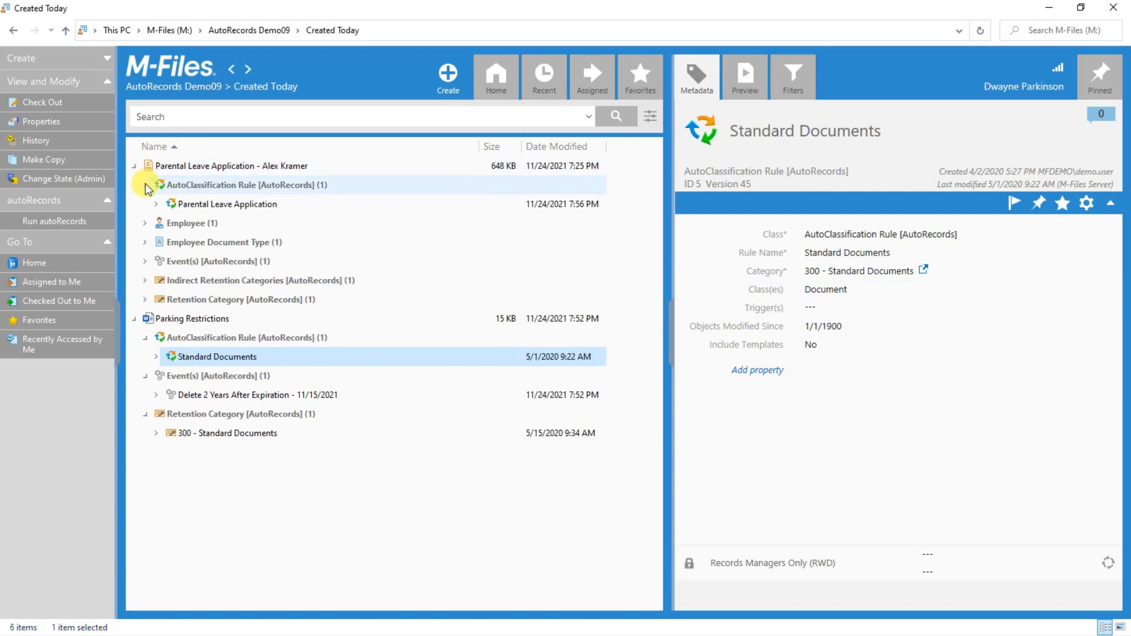
left_click(193, 203)
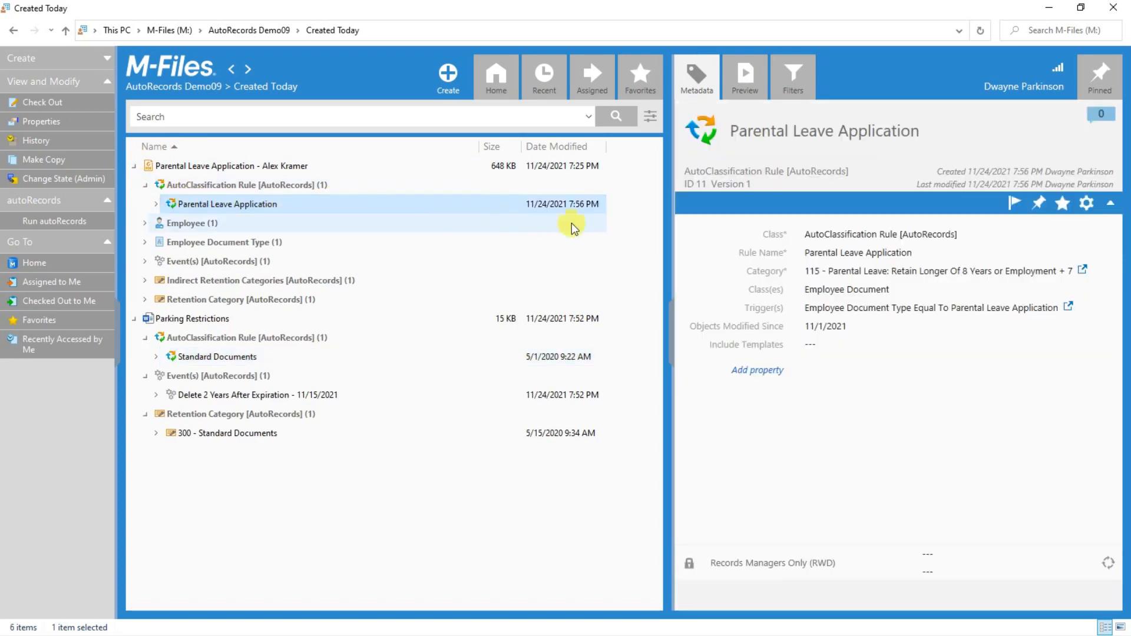
left_click(720, 306)
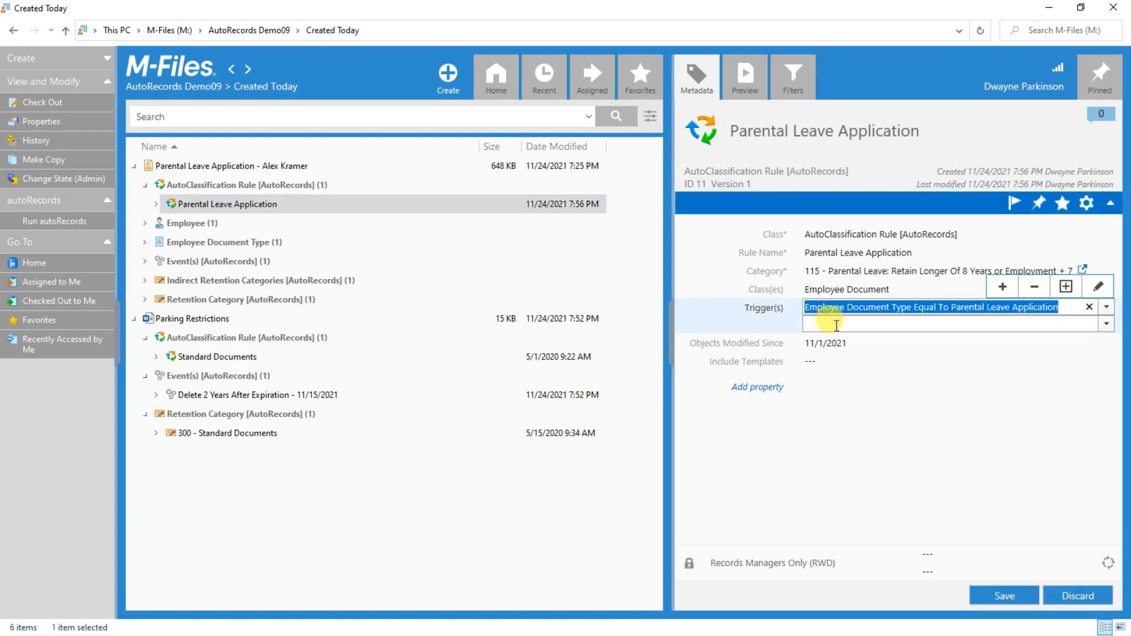
left_click(1106, 327)
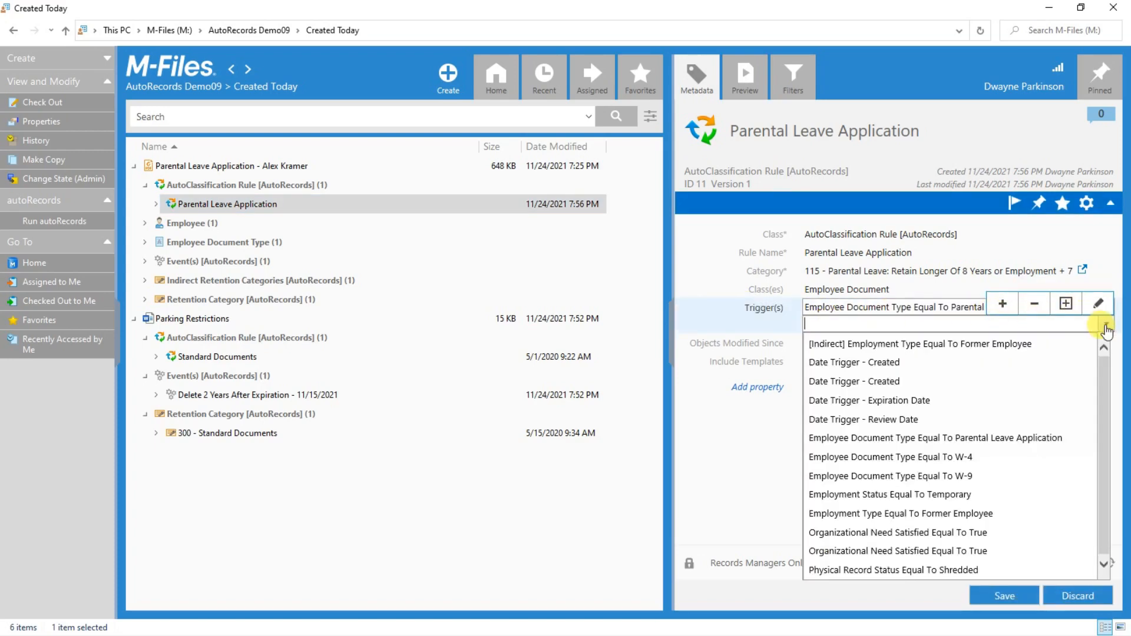
left_click(1106, 327)
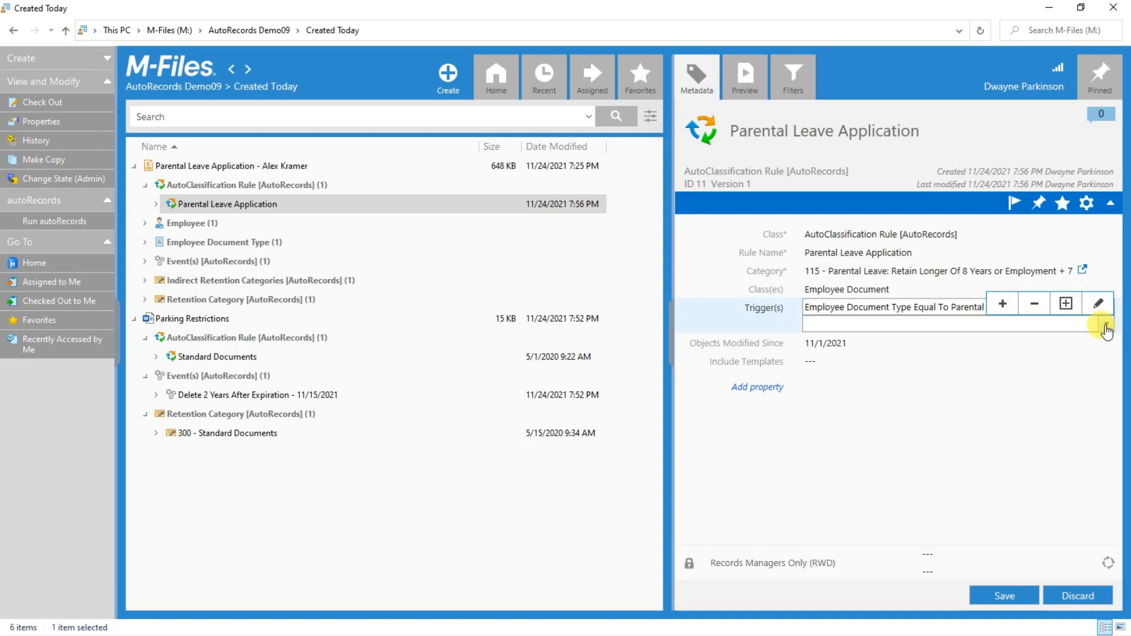
left_click(479, 242)
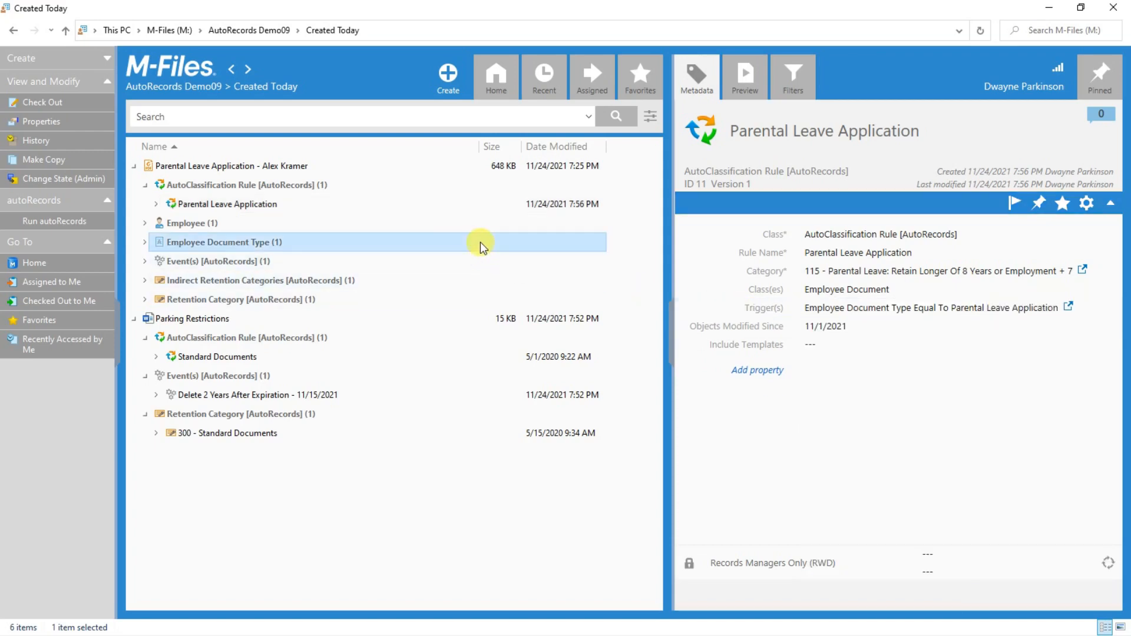
Open Parental Leave Application's metadata, then view its linked employee's record.
left_click(236, 168)
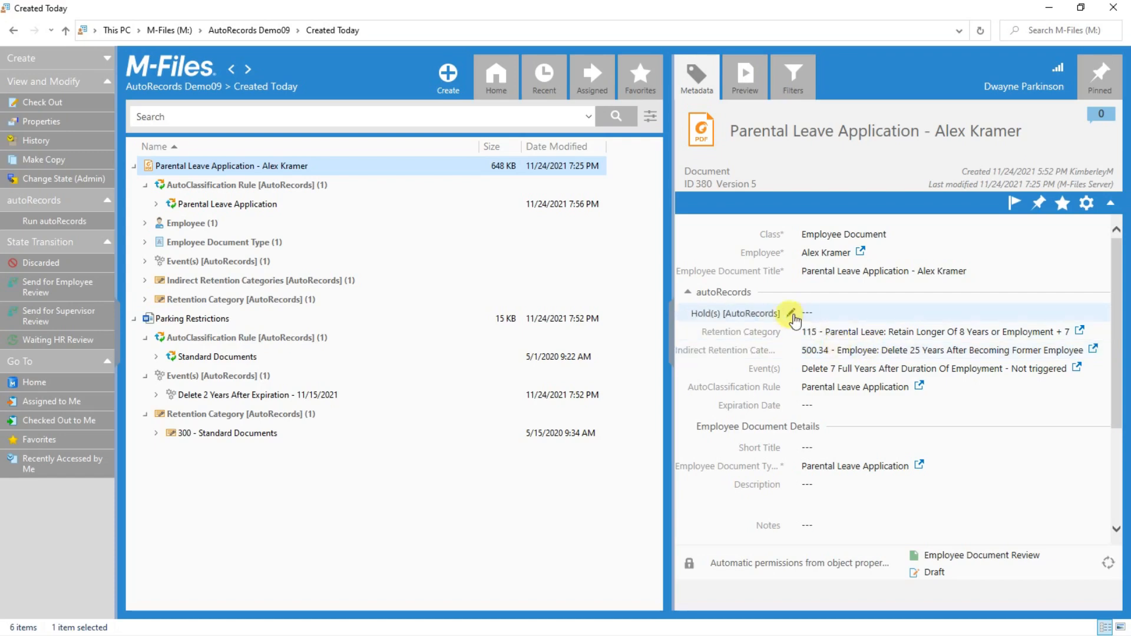
left_click(146, 225)
left_click(200, 244)
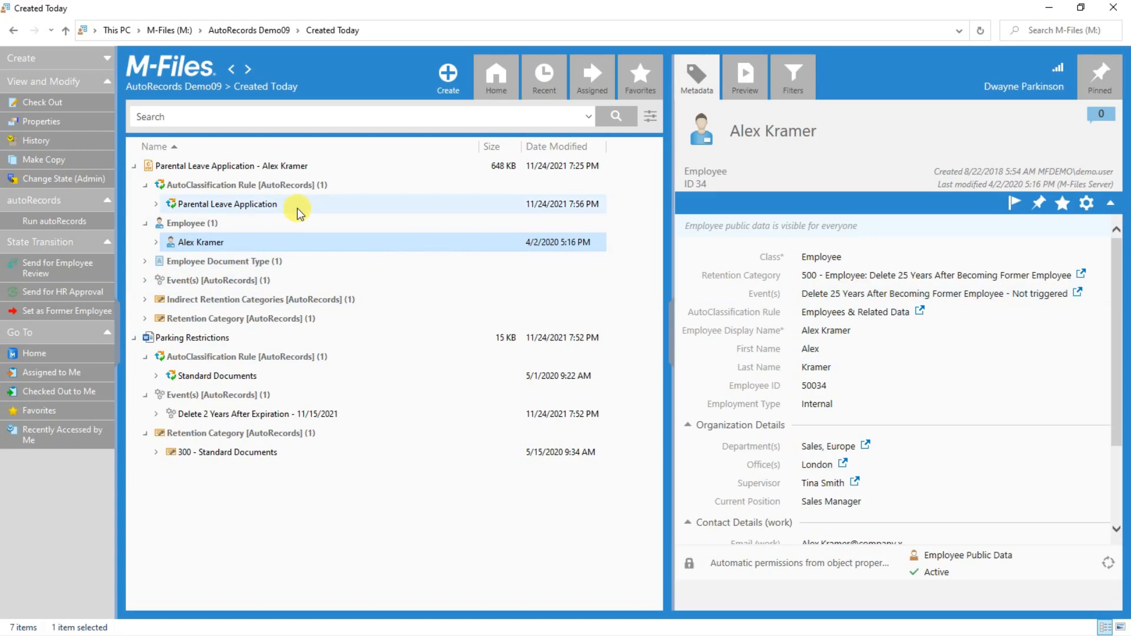
Bring back the Parental Leave Application's metadata card, with category 115 and an empty Hold(s) field.
left_click(283, 166)
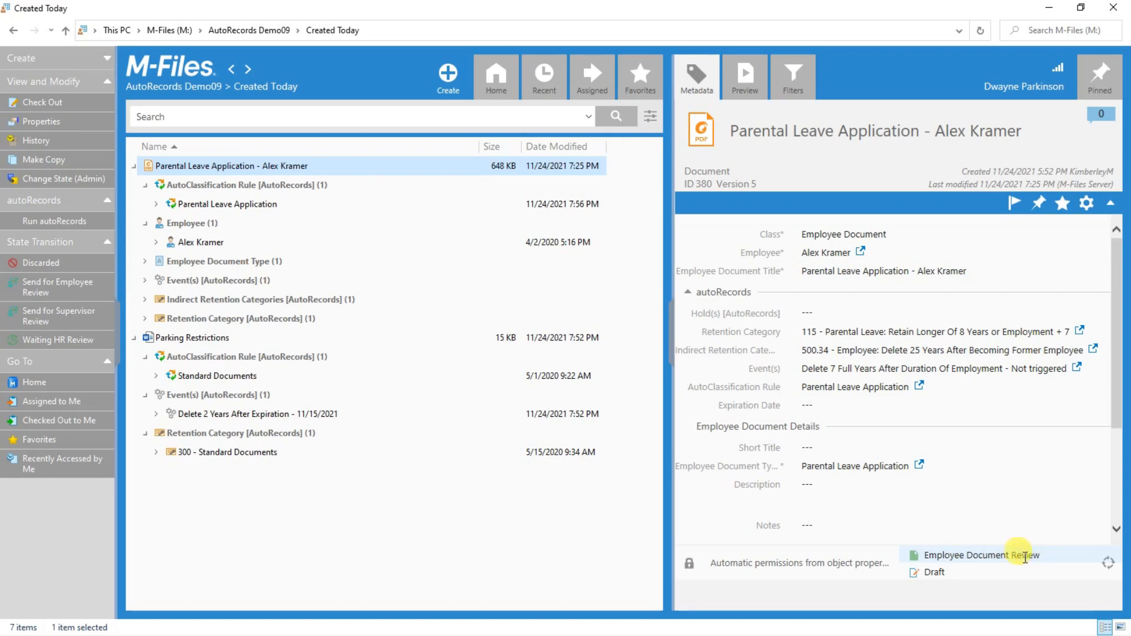
Assign CV/Resume Hold to the Parental Leave Application, then discard it with Do Not Save.
left_click(843, 318)
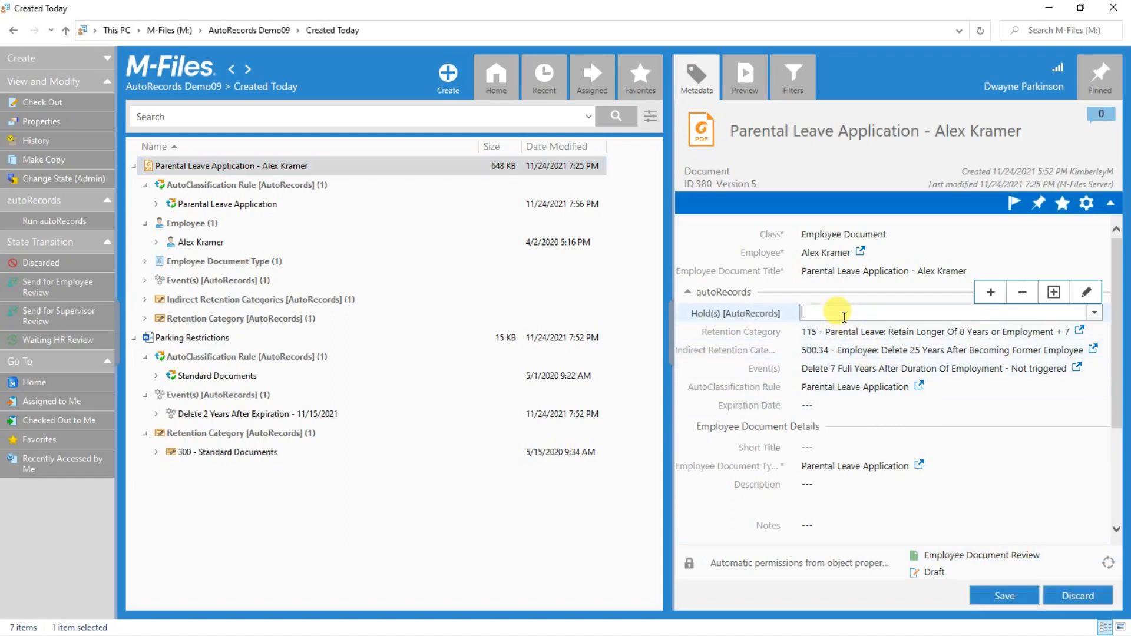
left_click(1092, 316)
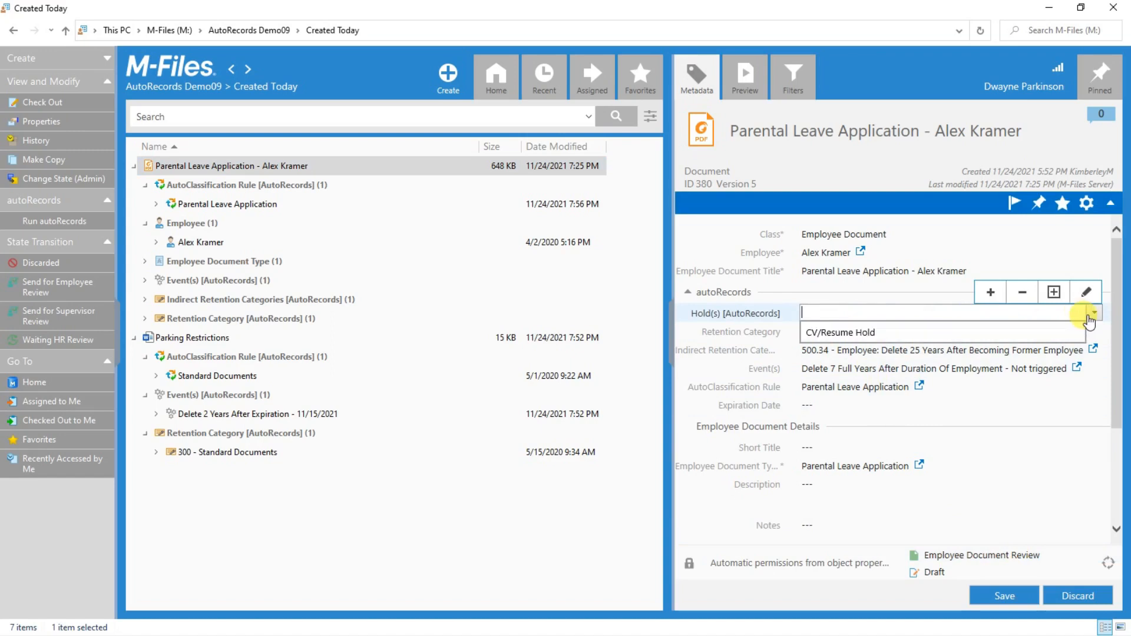
left_click(882, 334)
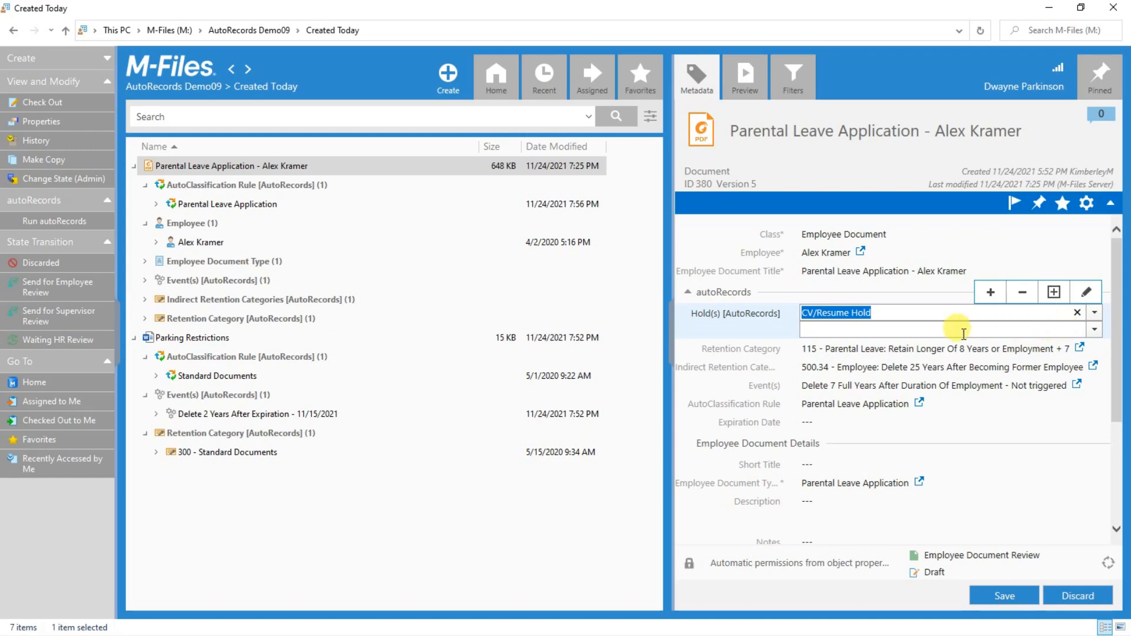
left_click(168, 170)
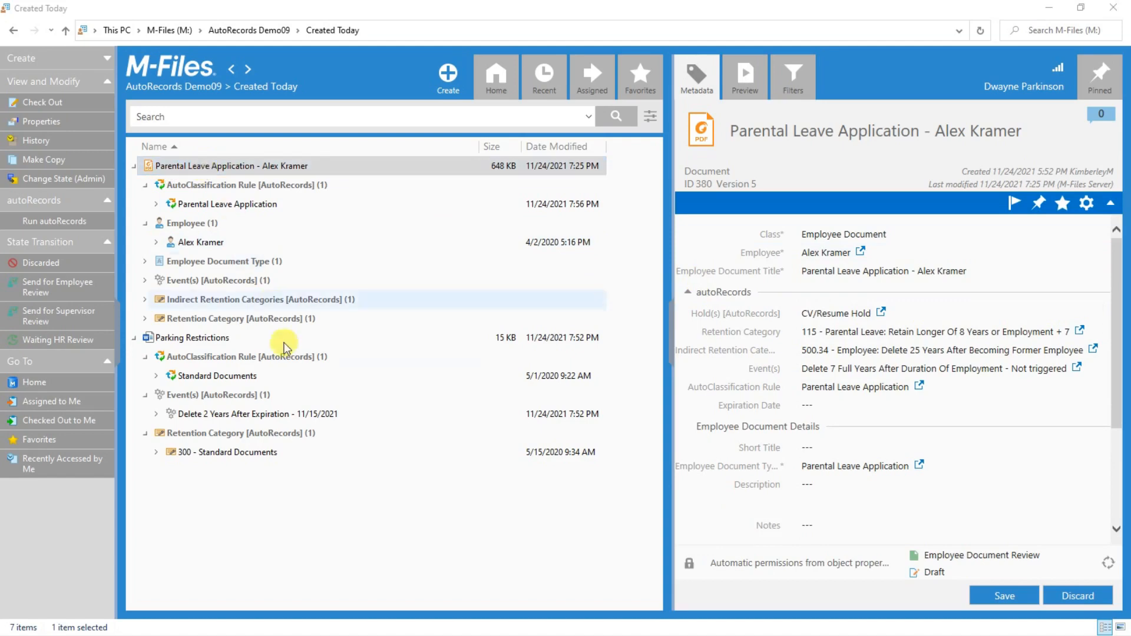
left_click(328, 482)
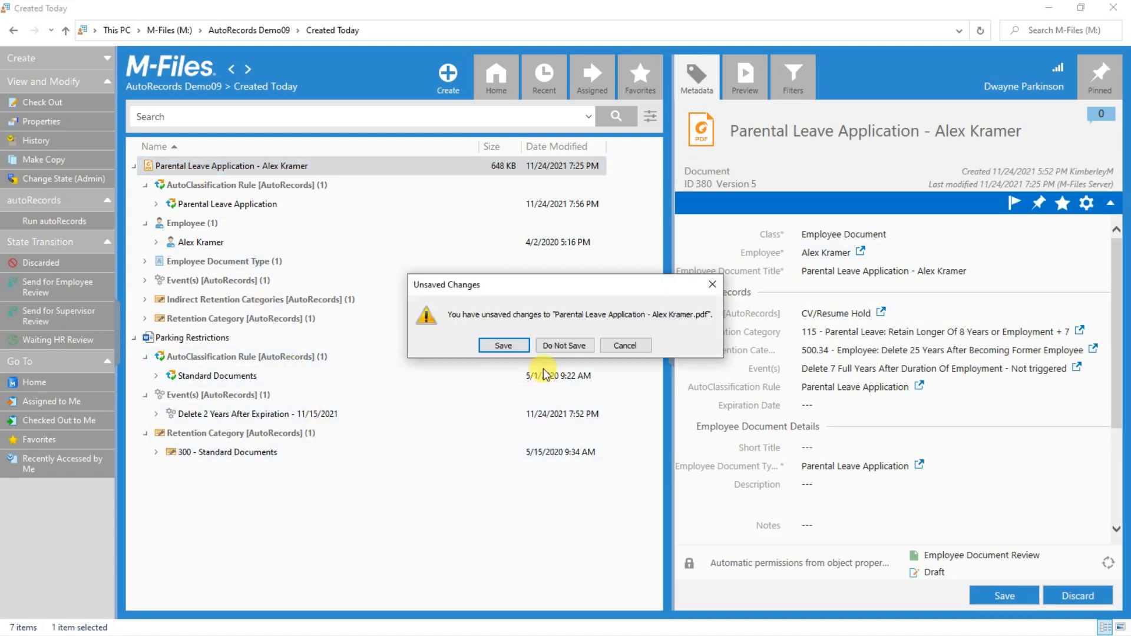
left_click(565, 345)
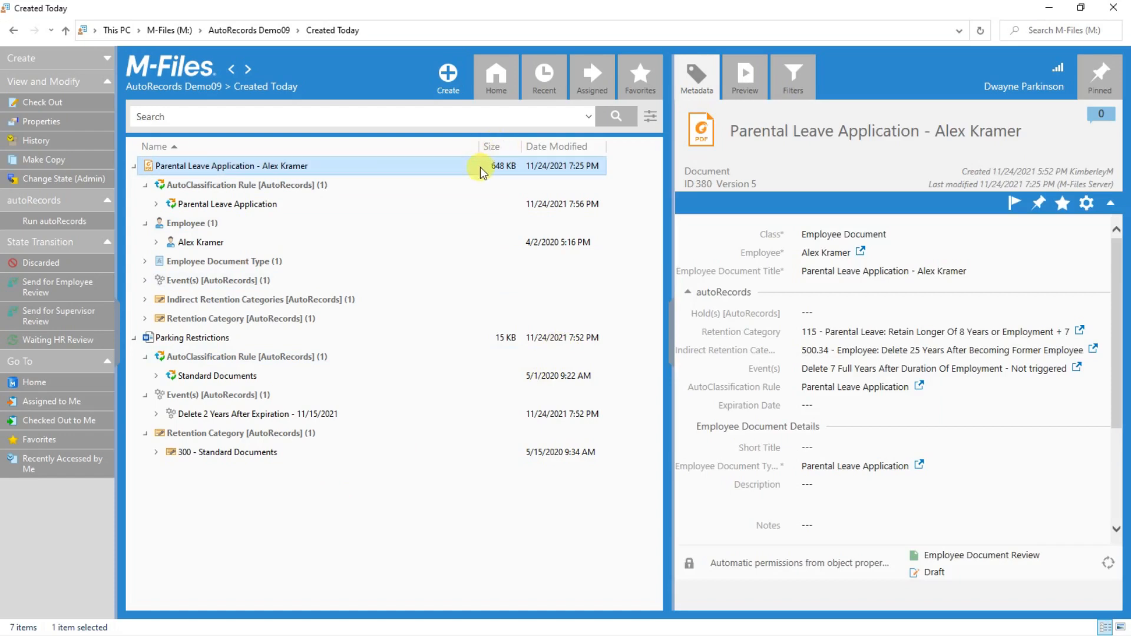
Go from Home into 10 - AutoRecords, then into its 1. Configuration views.
left_click(497, 88)
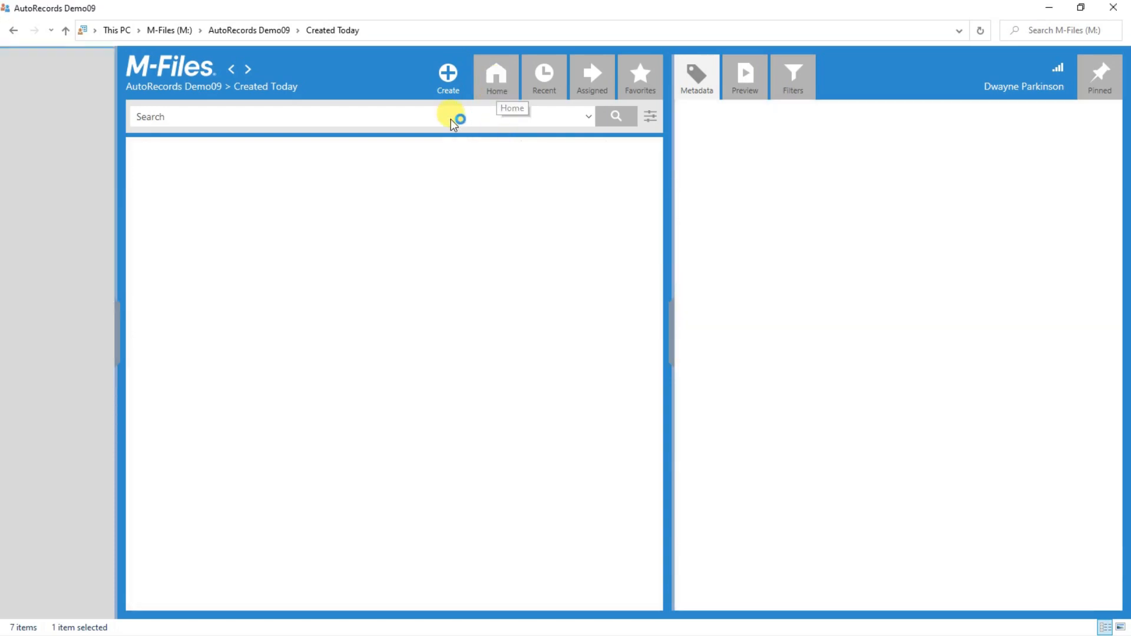
scroll(270, 207, "down", 1)
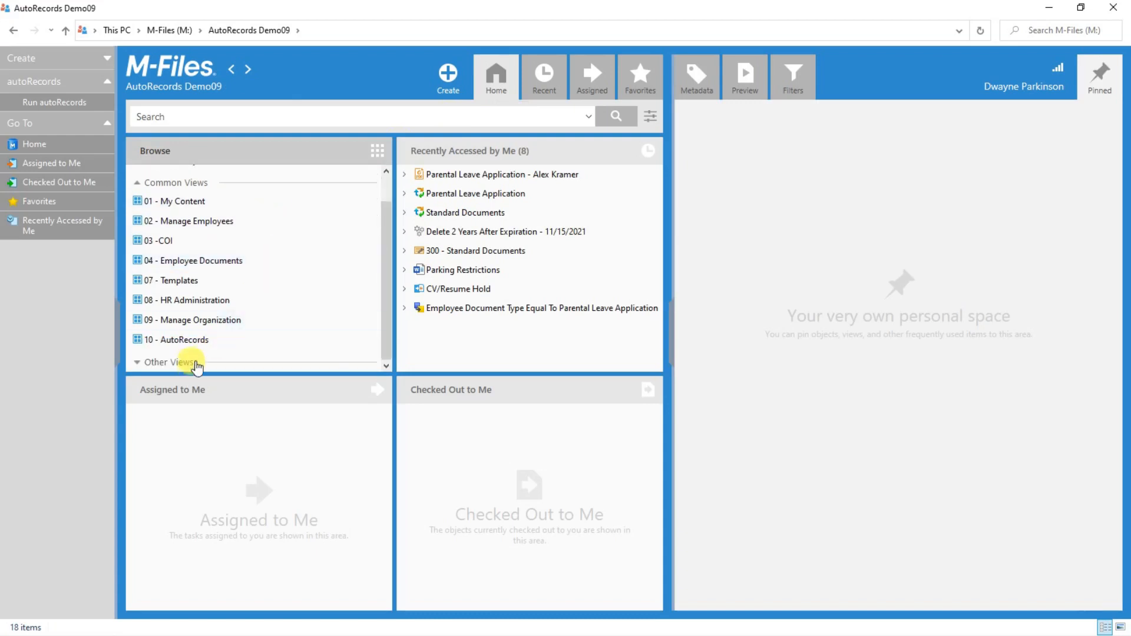
left_click(194, 341)
double_click(193, 341)
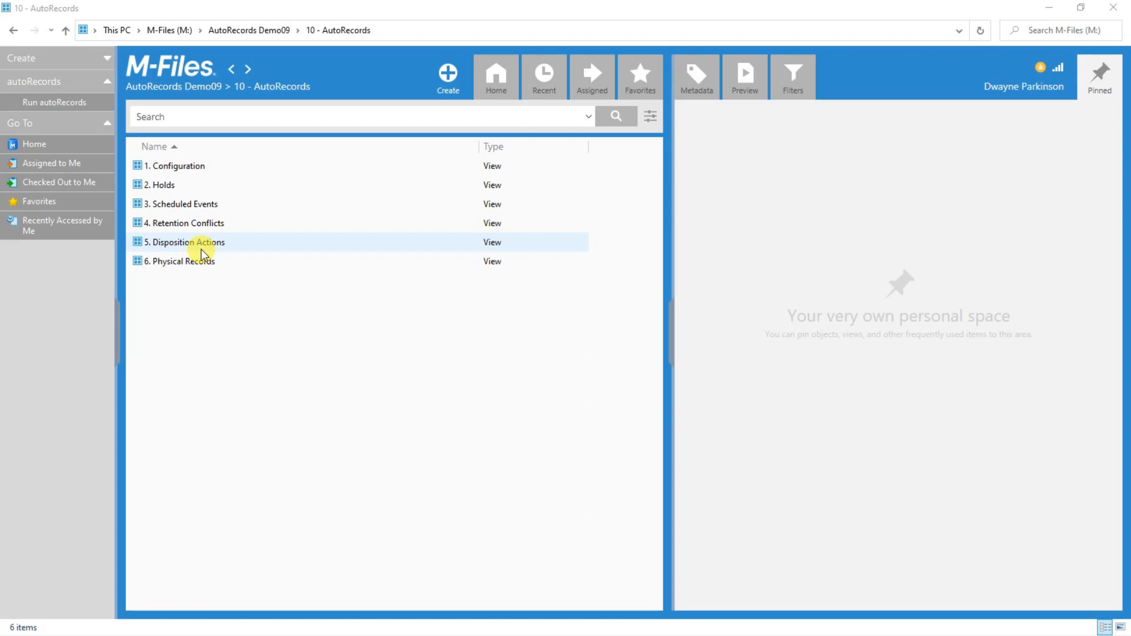
double_click(193, 167)
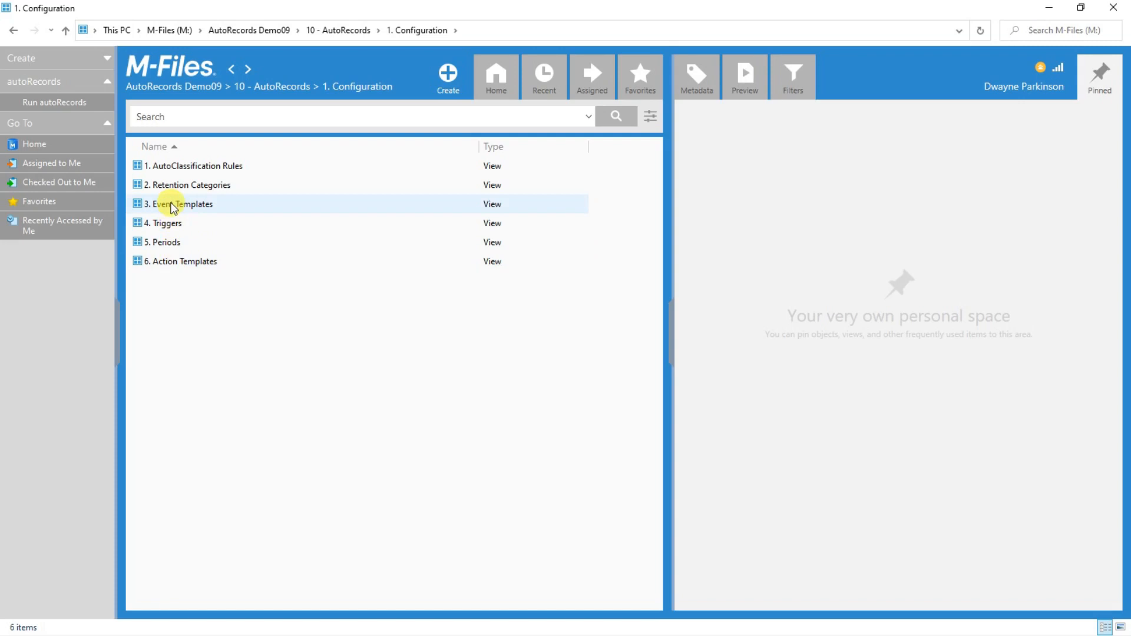
double_click(176, 170)
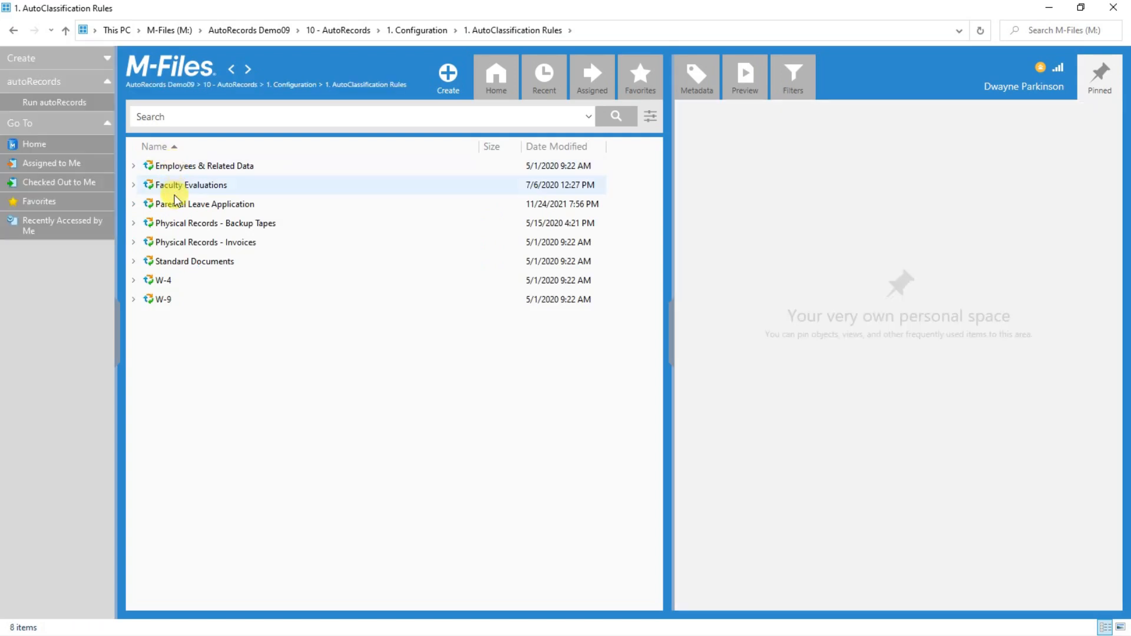
left_click(176, 211)
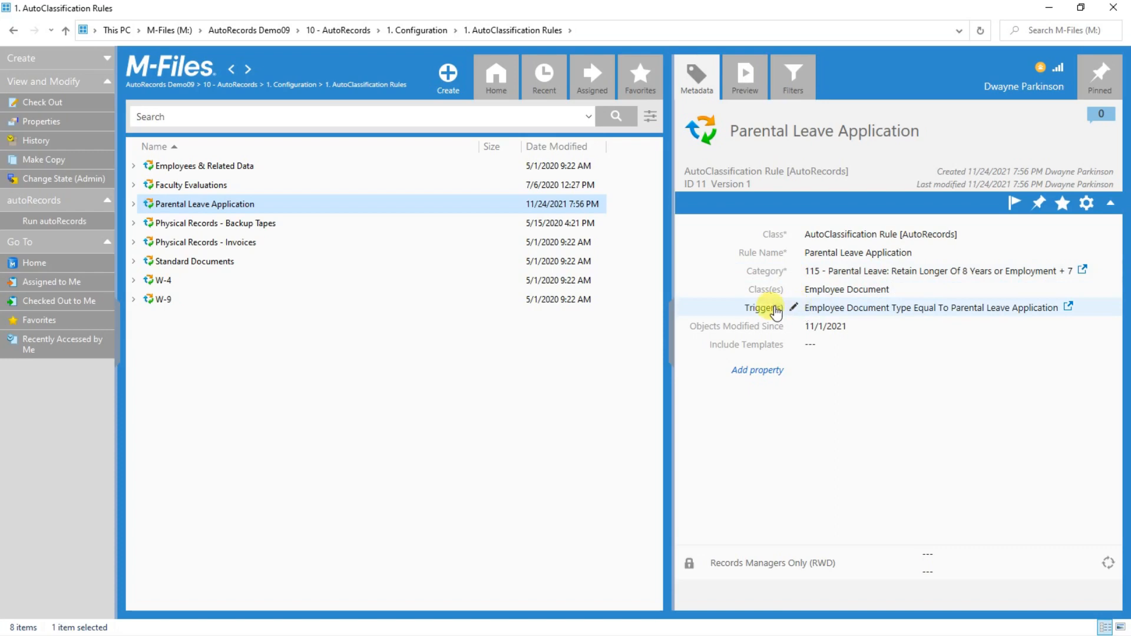
left_click(172, 284)
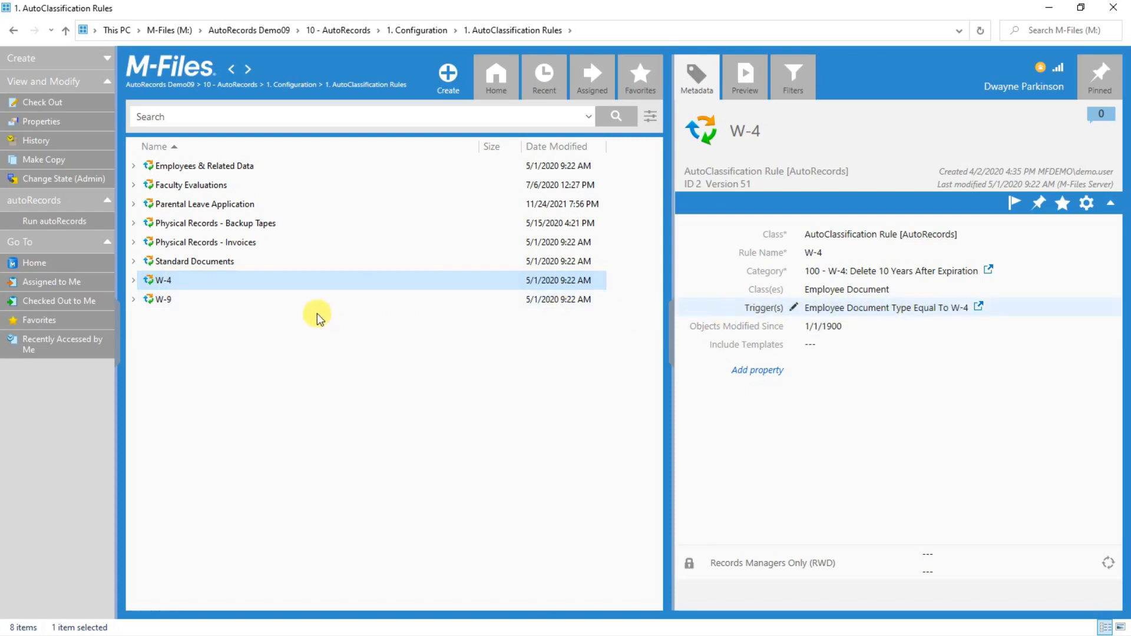
left_click(306, 300)
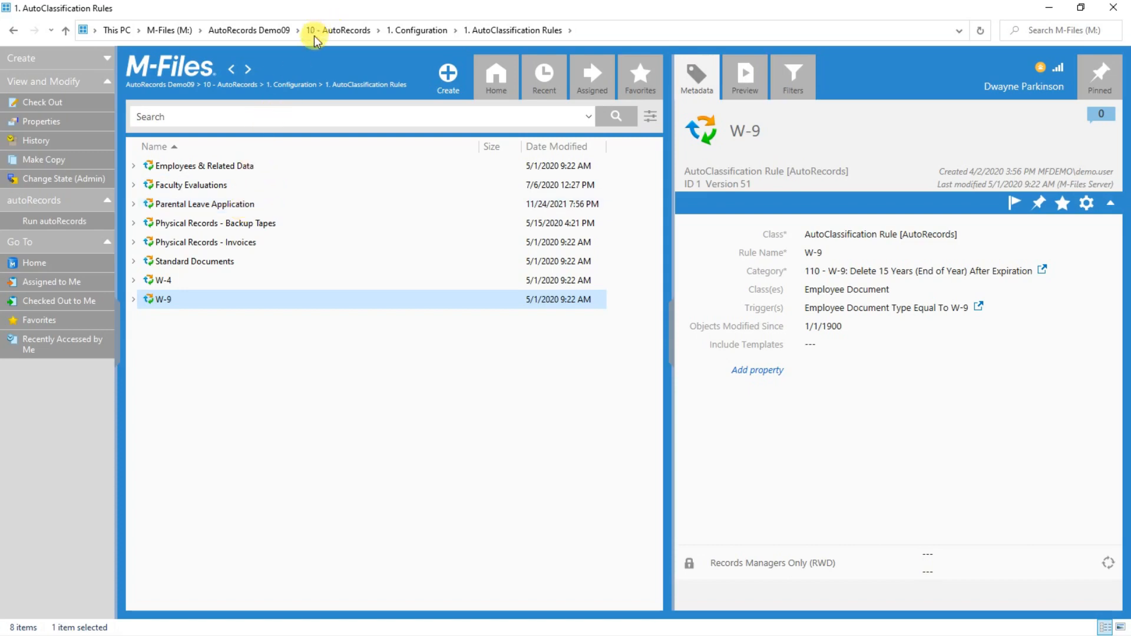
left_click(293, 84)
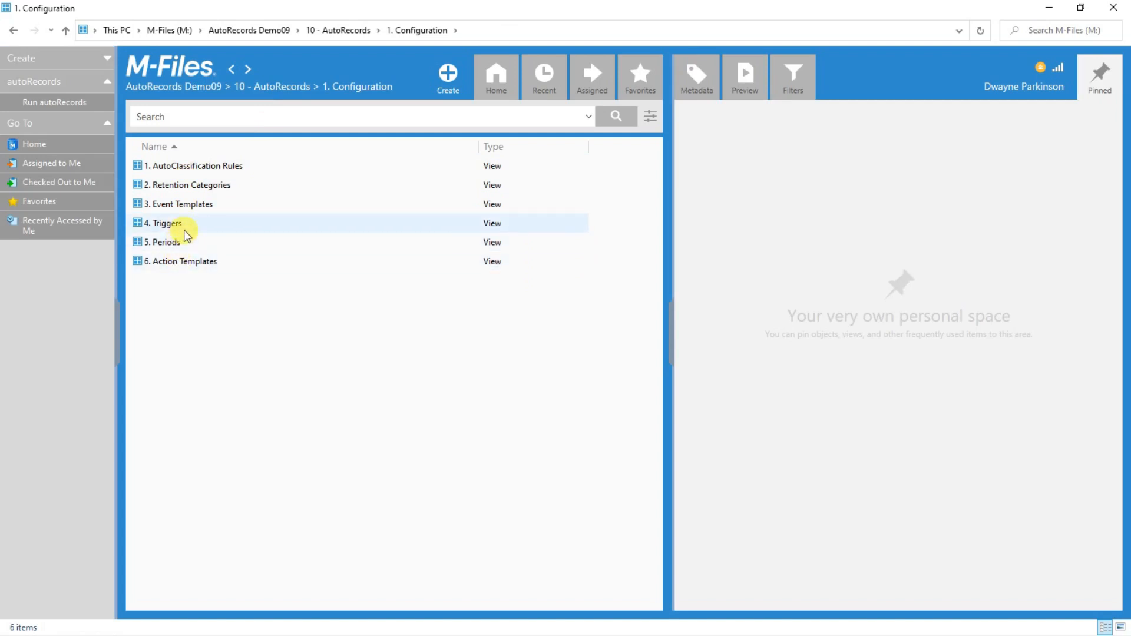
Open 2. Retention Categories and display the 115 - Parental Leave category's metadata.
left_click(196, 187)
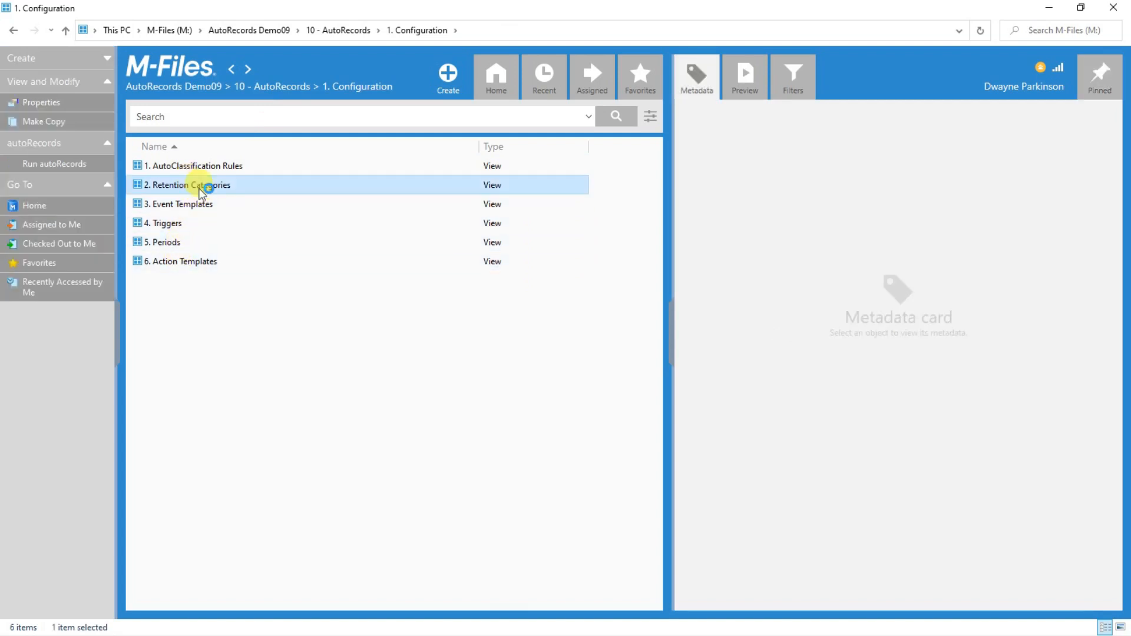
double_click(200, 189)
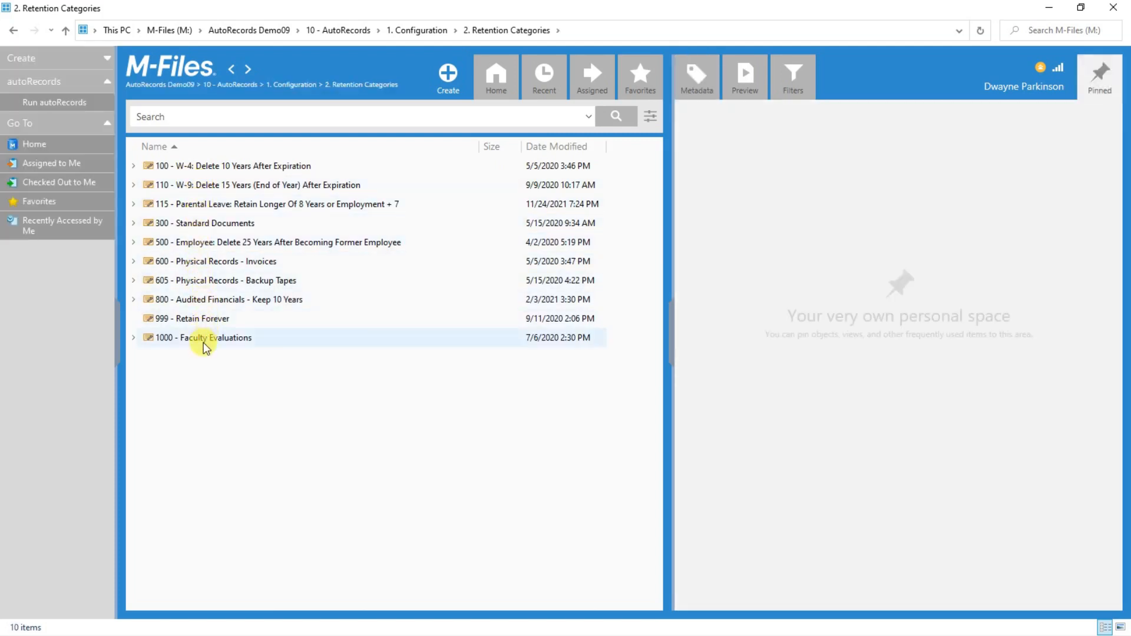
left_click(200, 204)
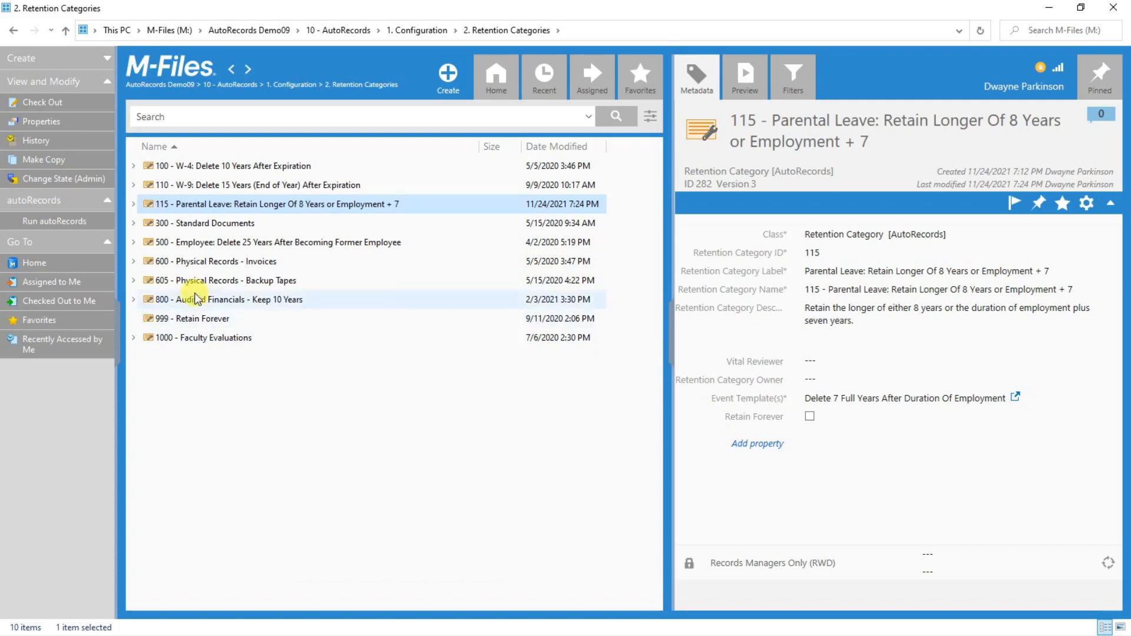
Expand categories 115 and 100, list 100's eight events, then collapse 100.
left_click(134, 204)
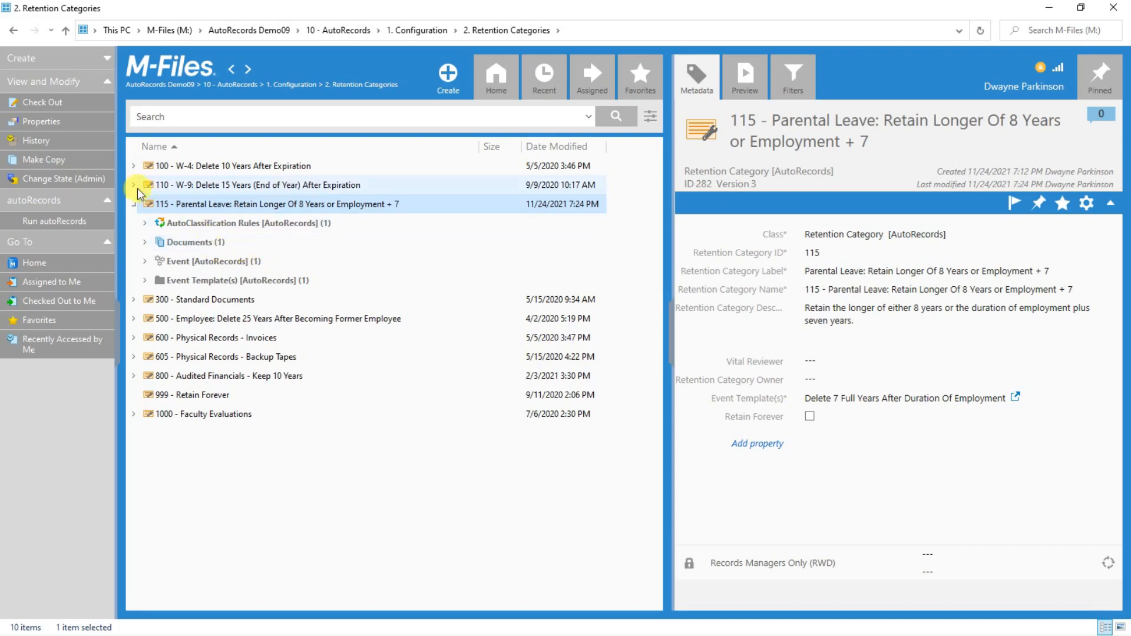
left_click(133, 166)
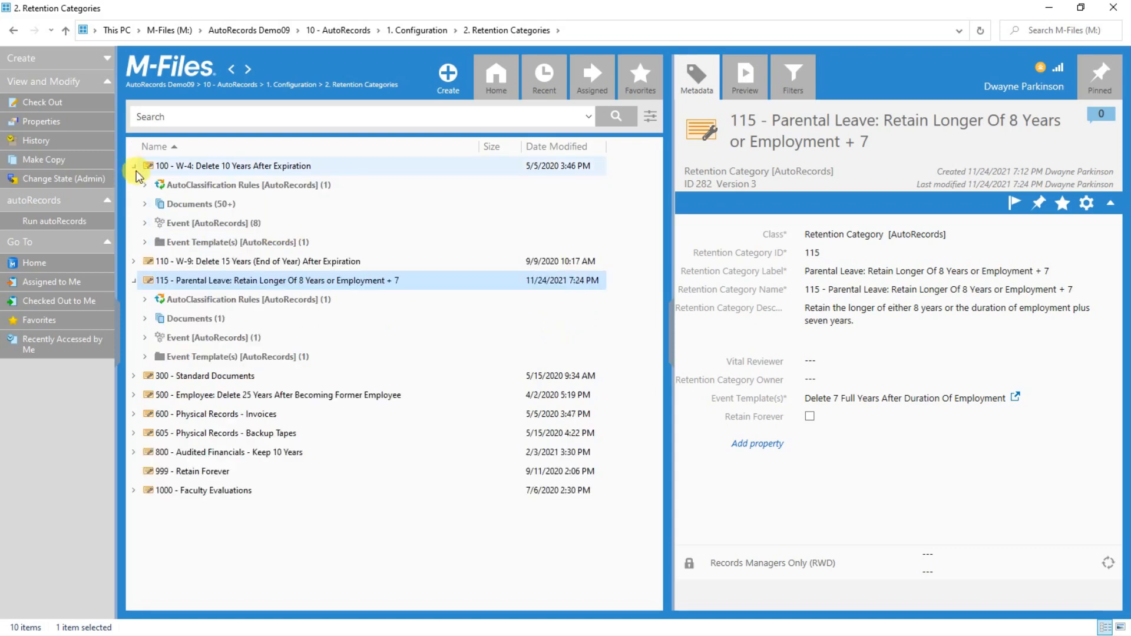
left_click(145, 224)
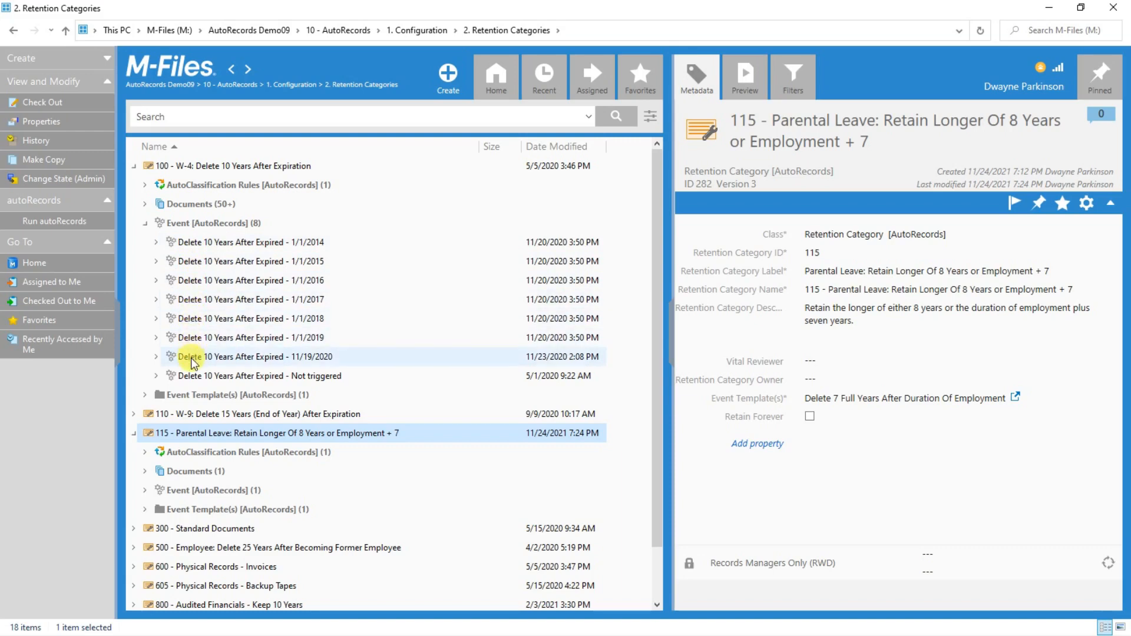
left_click(134, 167)
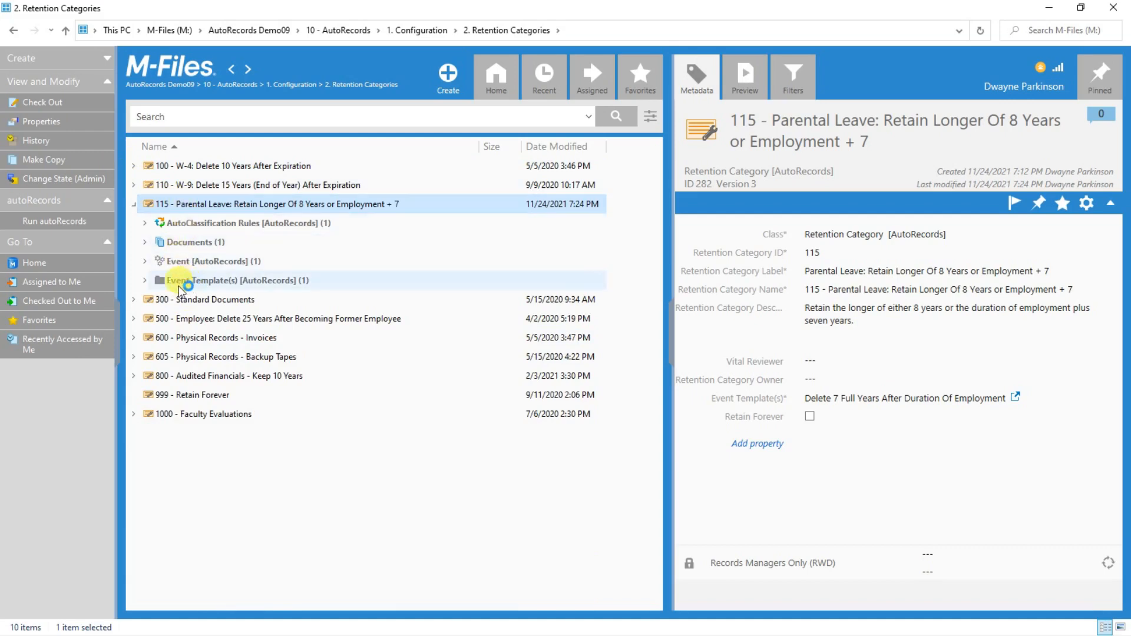
Show the Delete 7 Full Years After Duration Of Employment template and edit its Action Template(s).
left_click(145, 281)
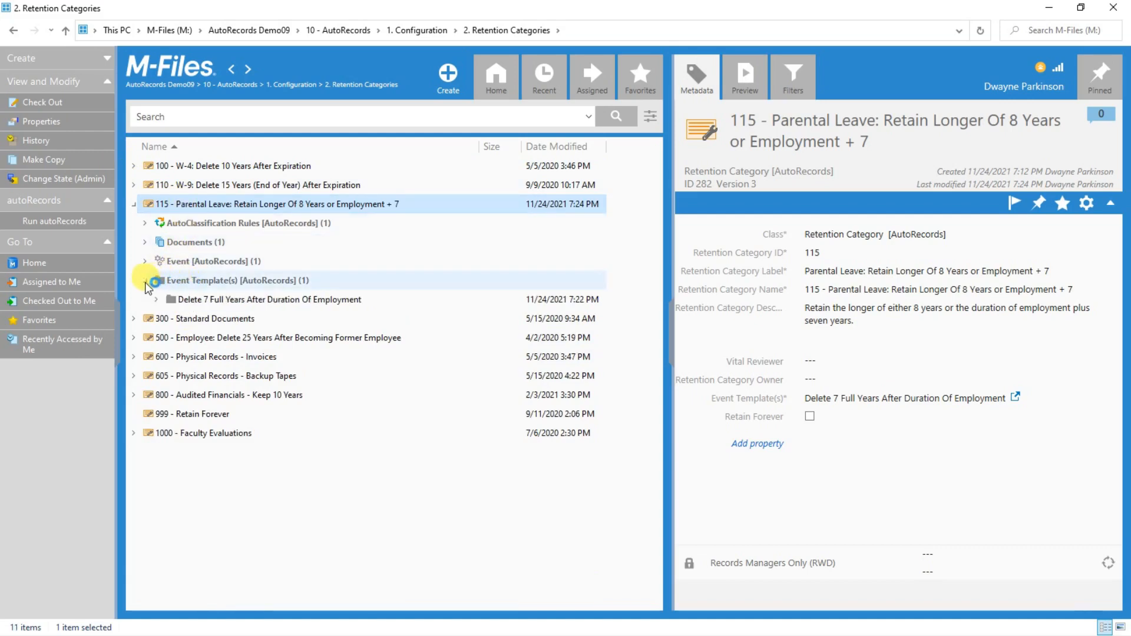
left_click(190, 299)
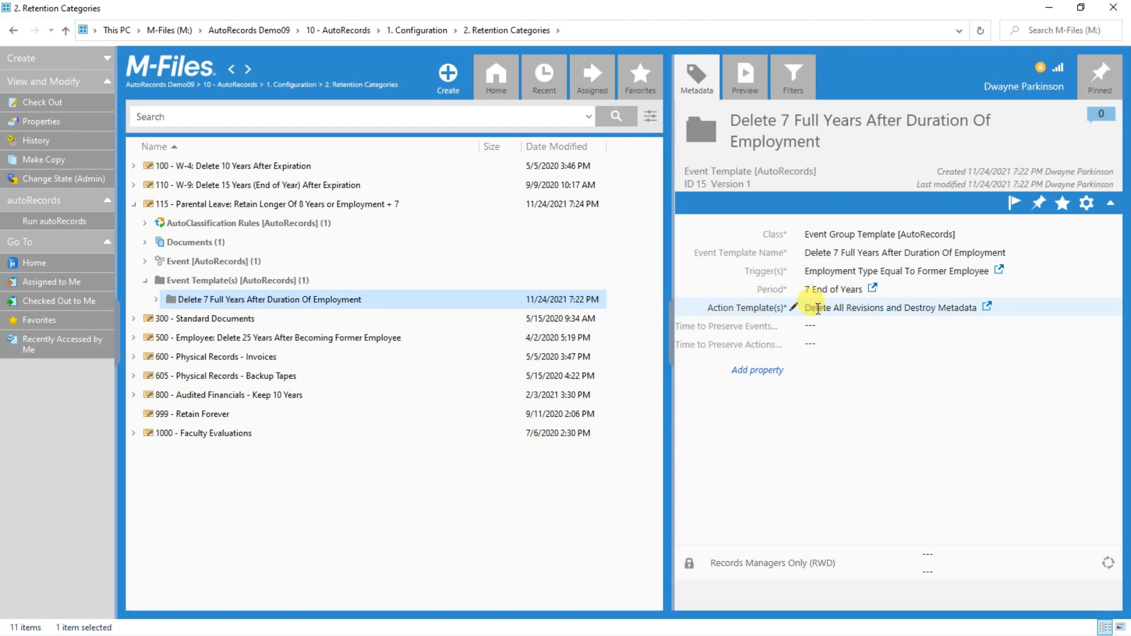
left_click(856, 309)
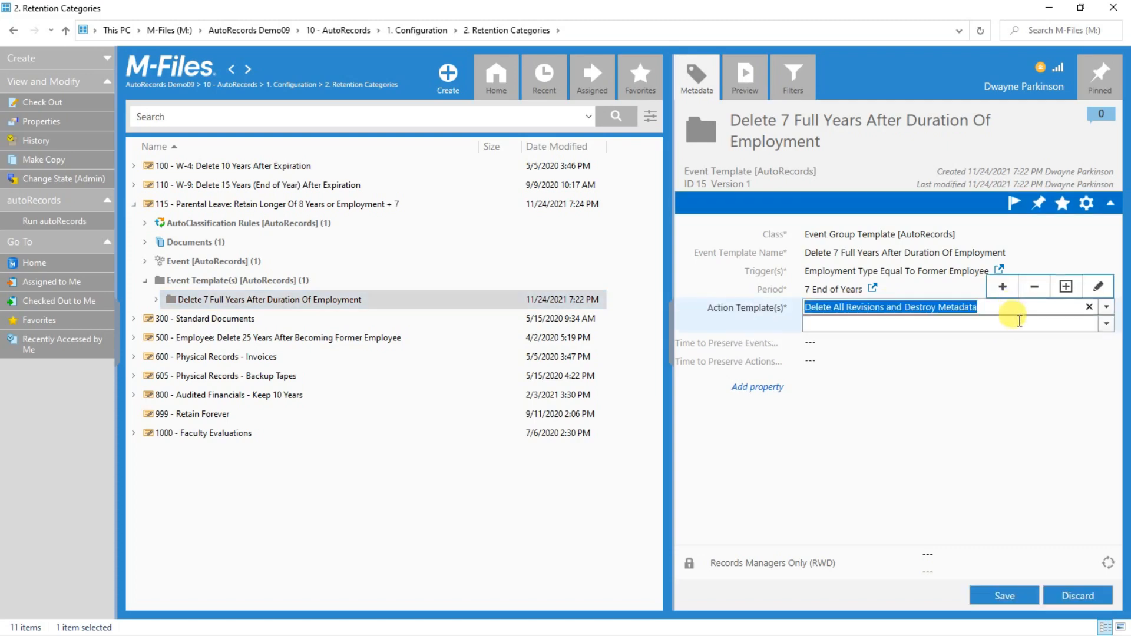
Browse the action templates, leaving Delete All Revisions and Destroy Metadata unchanged.
left_click(1107, 323)
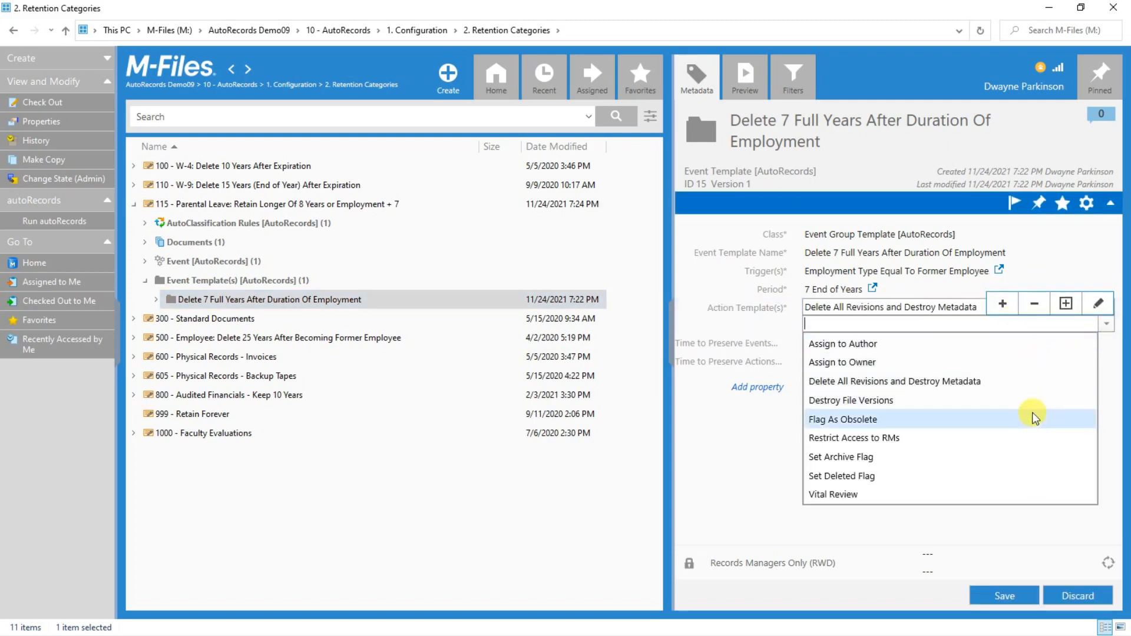
left_click(1106, 323)
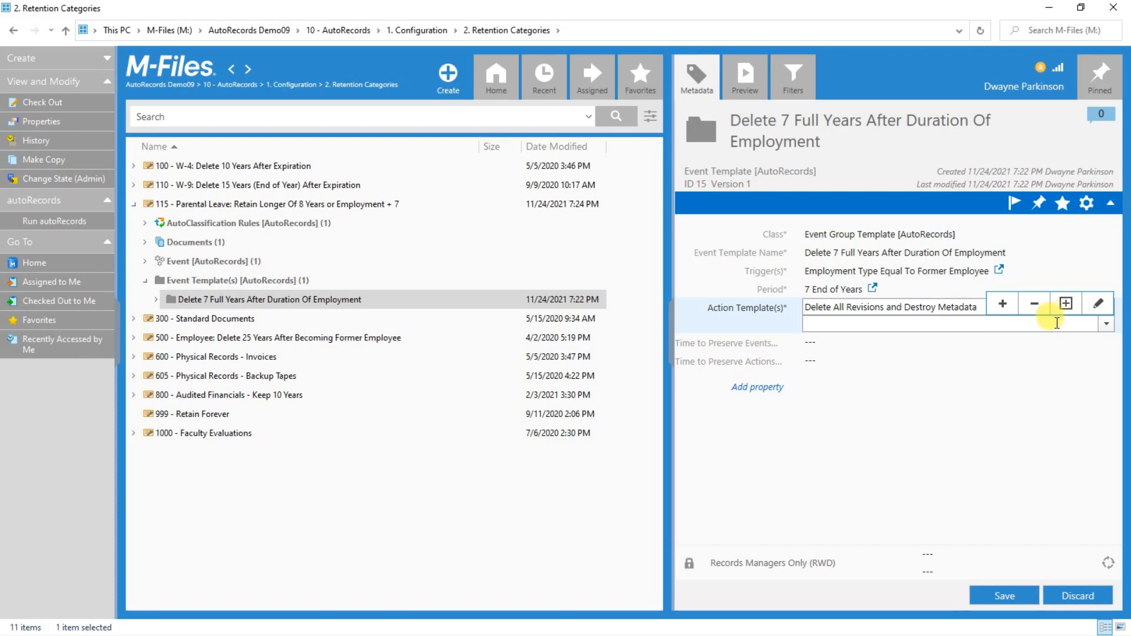
left_click(1105, 328)
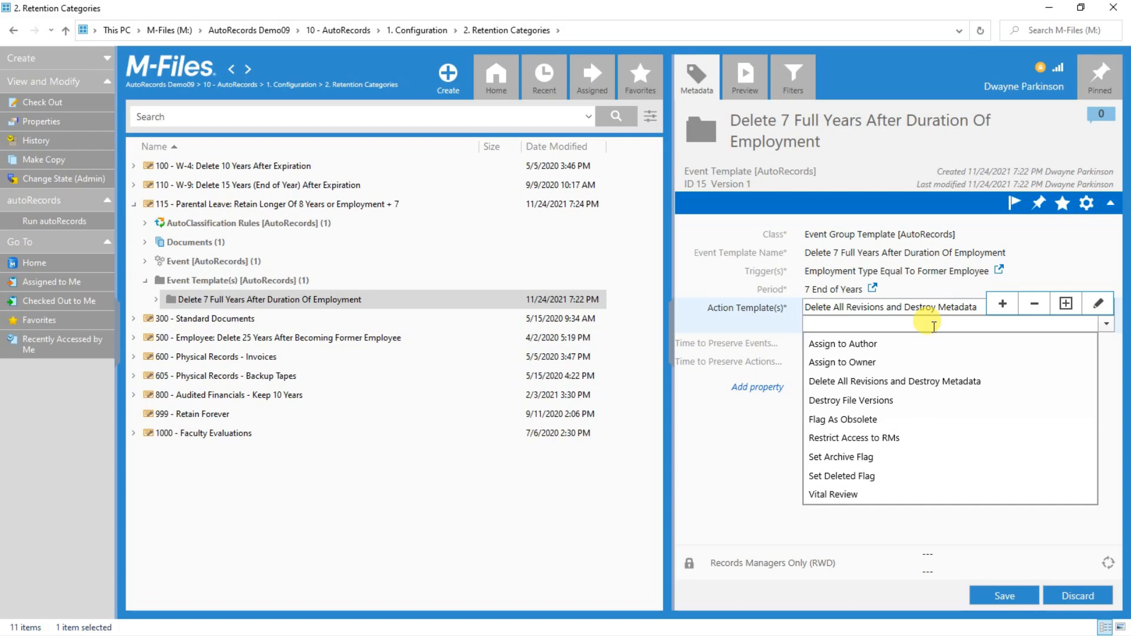
left_click(774, 335)
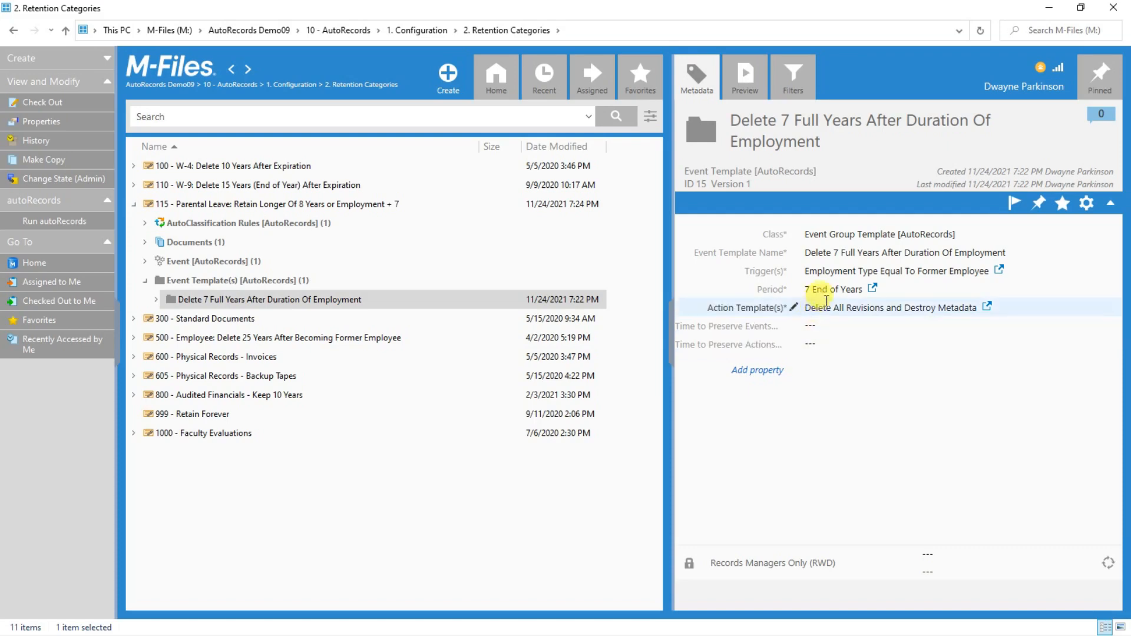
left_click(873, 290)
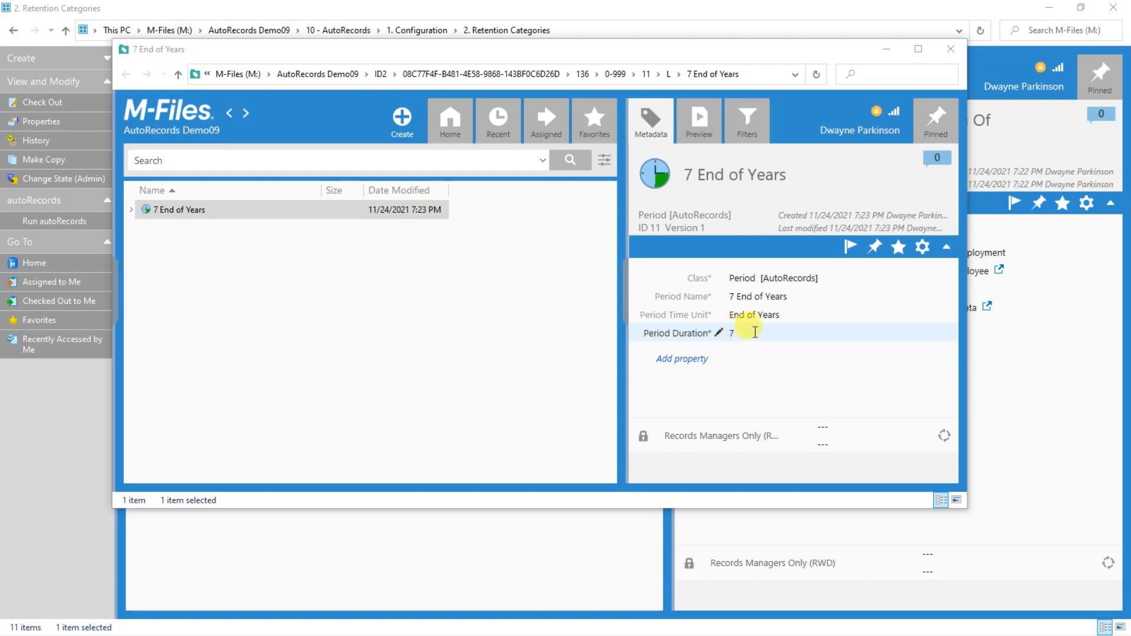
left_click(795, 317)
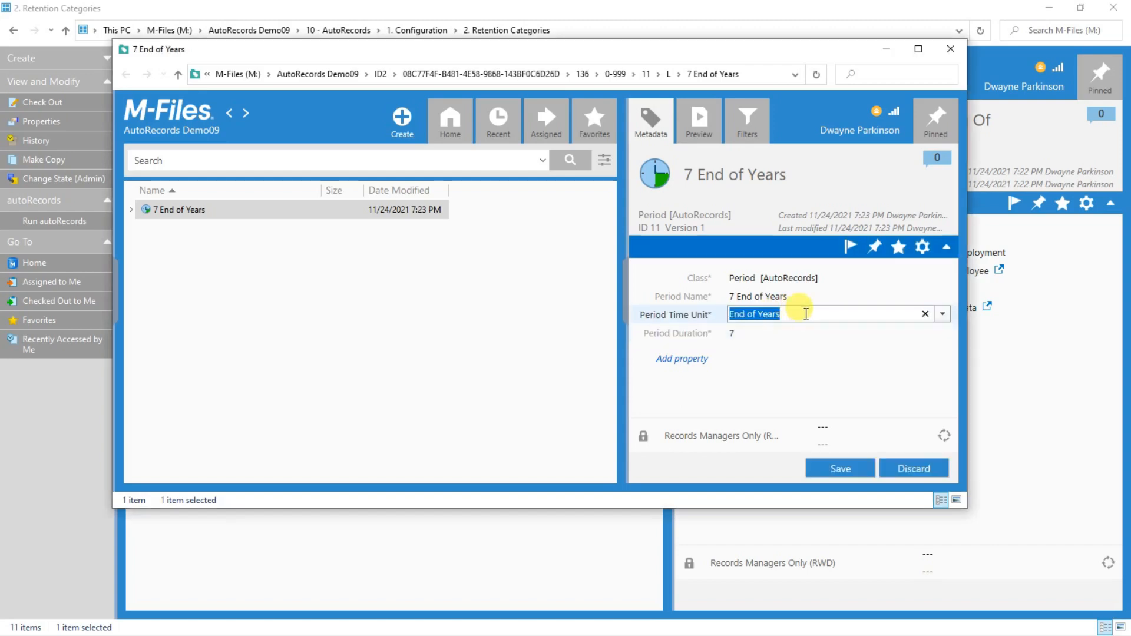
left_click(935, 316)
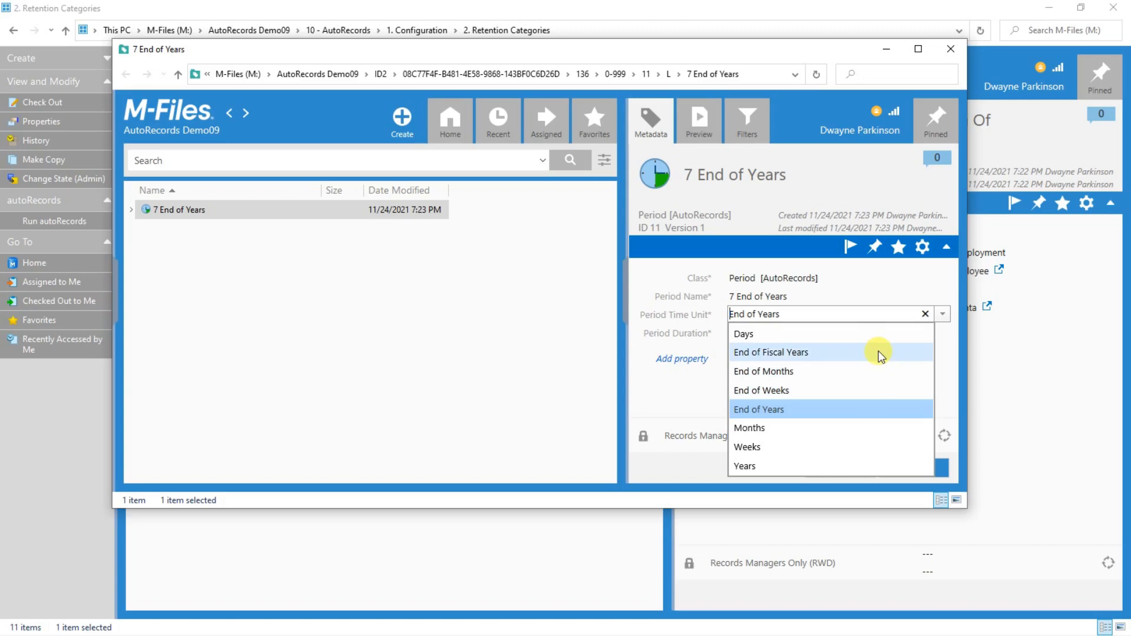
left_click(943, 316)
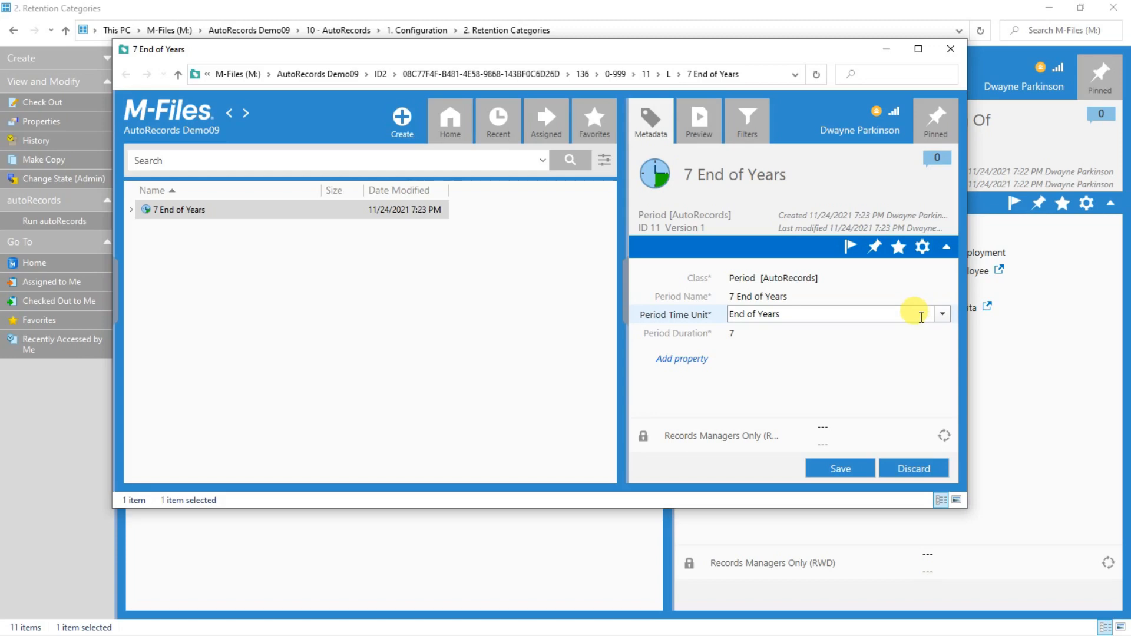
left_click(950, 49)
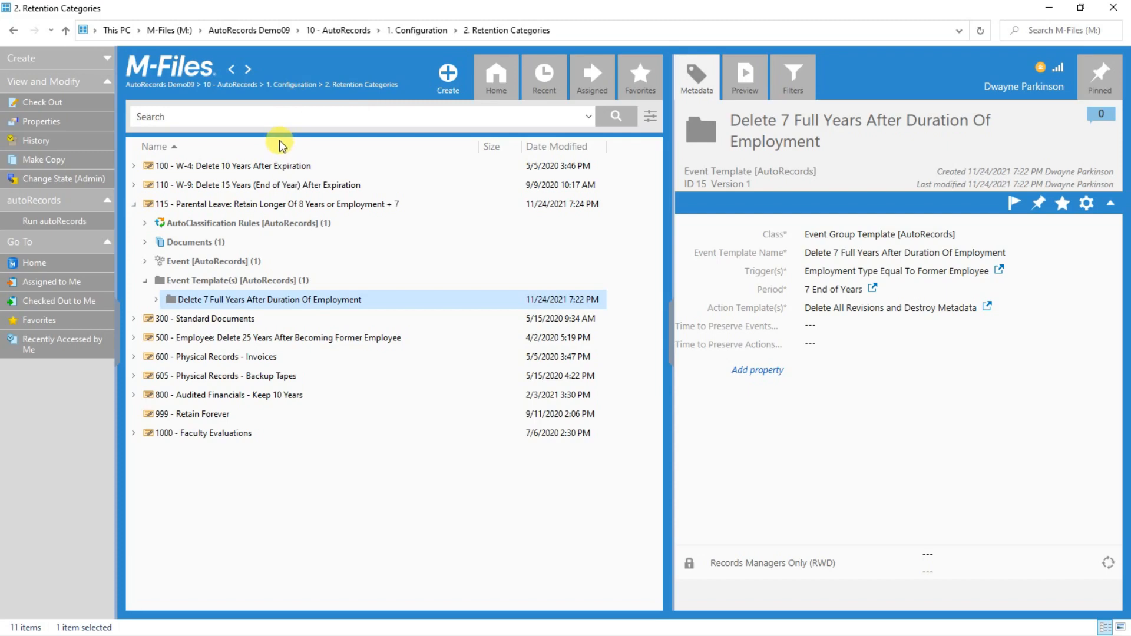
Return to 1. Configuration, open 4. Triggers, and show Date Trigger - Expiration Date.
left_click(287, 83)
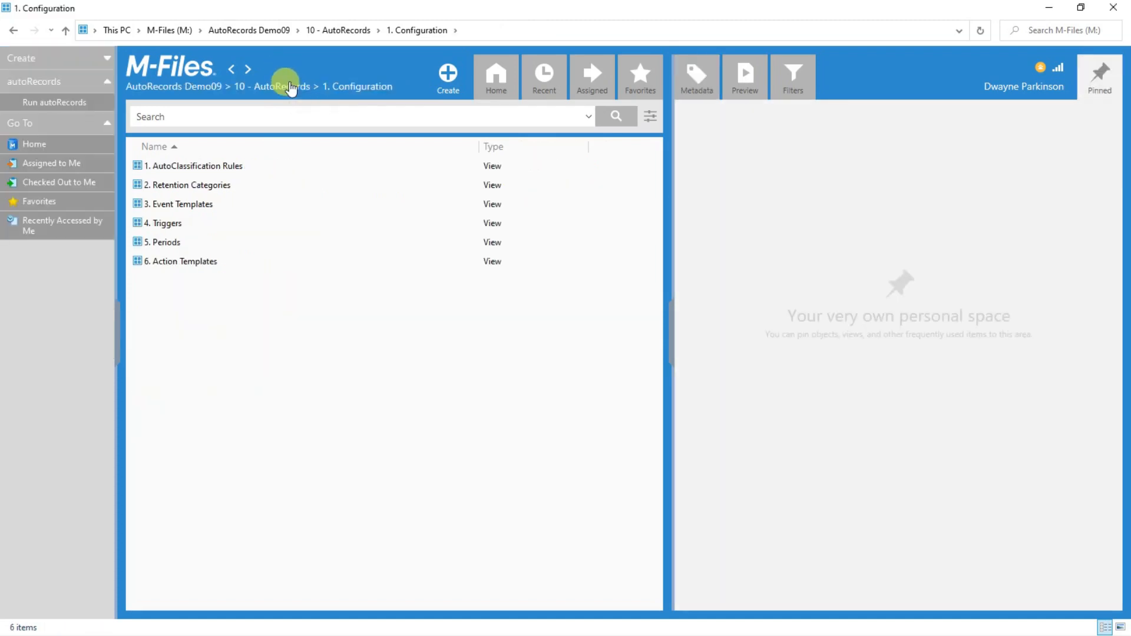
left_click(180, 222)
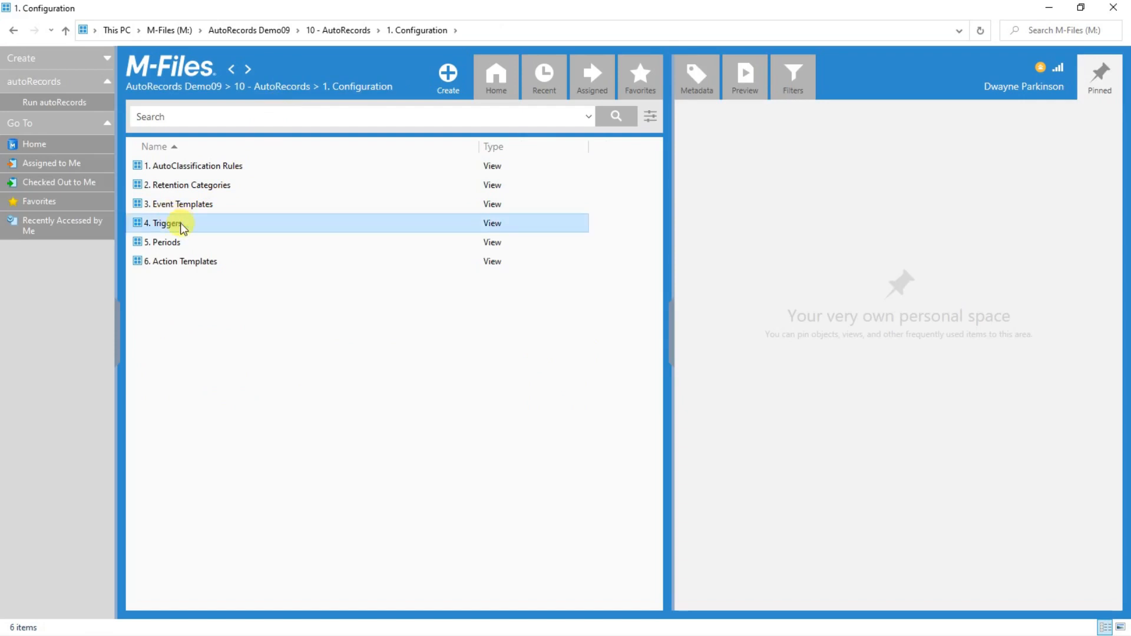
double_click(181, 223)
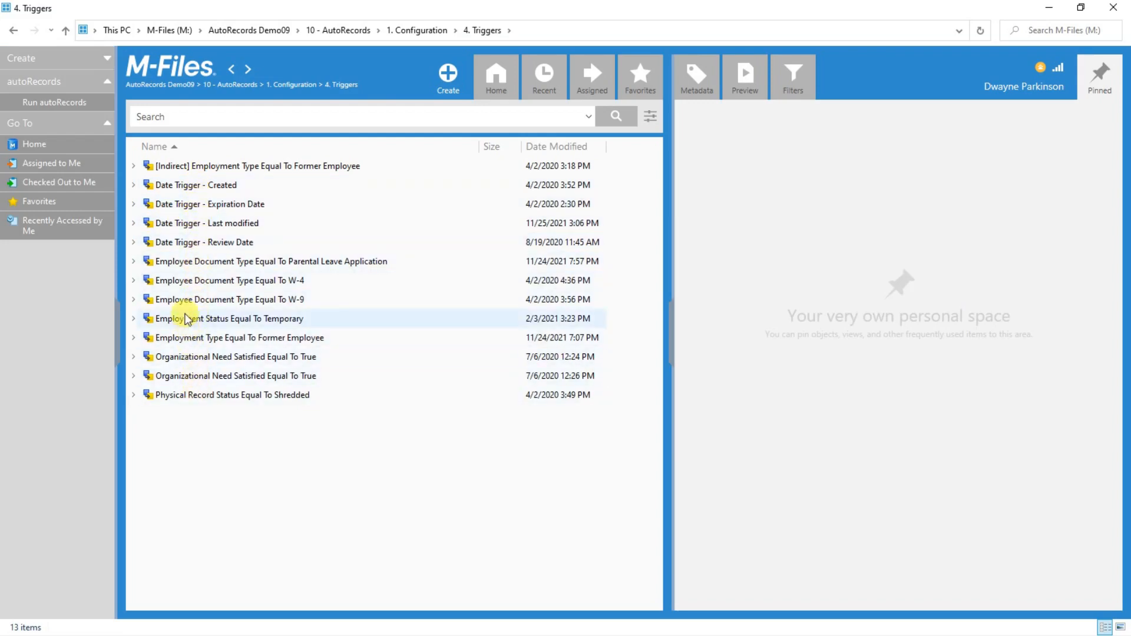
left_click(198, 203)
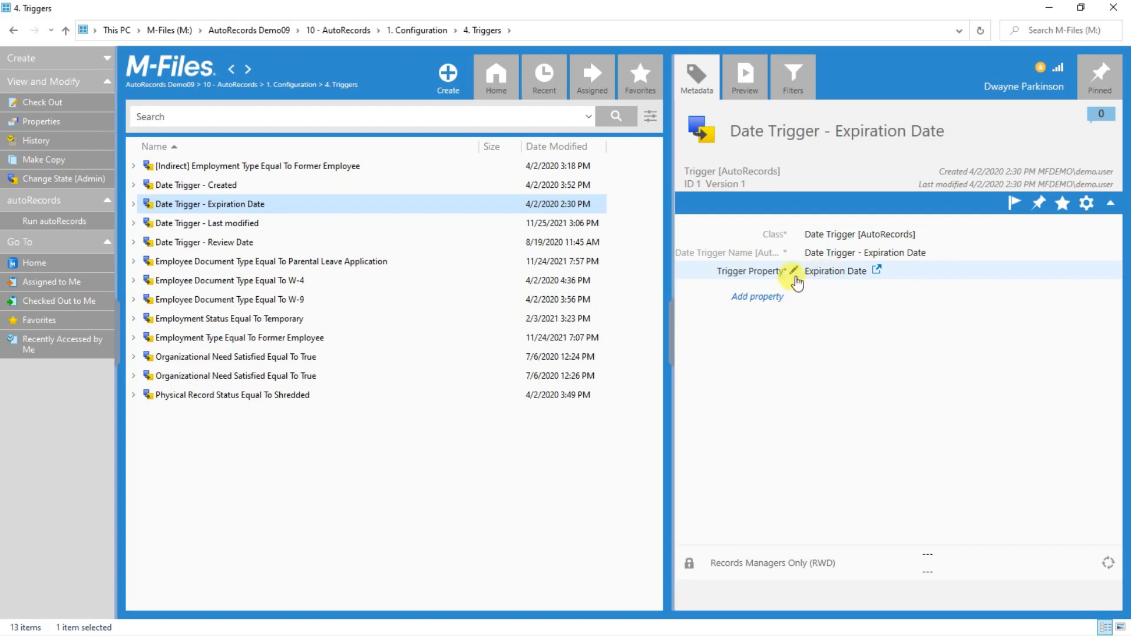
Start a new AutoRecords trigger as a File Version Trigger keeping 12 revisions.
left_click(449, 78)
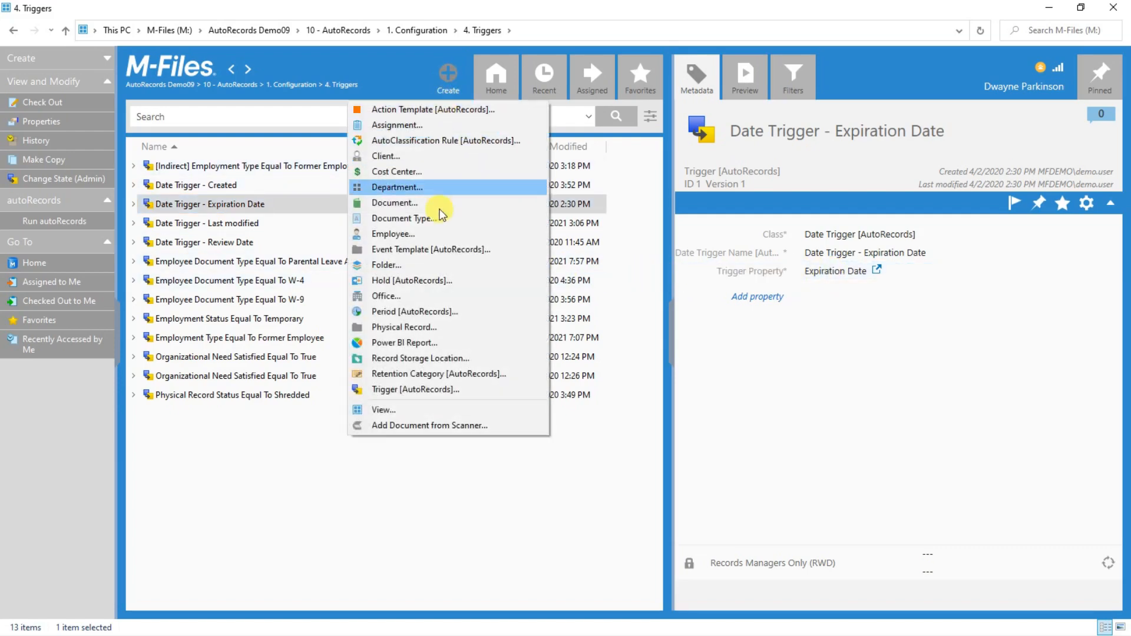
left_click(426, 391)
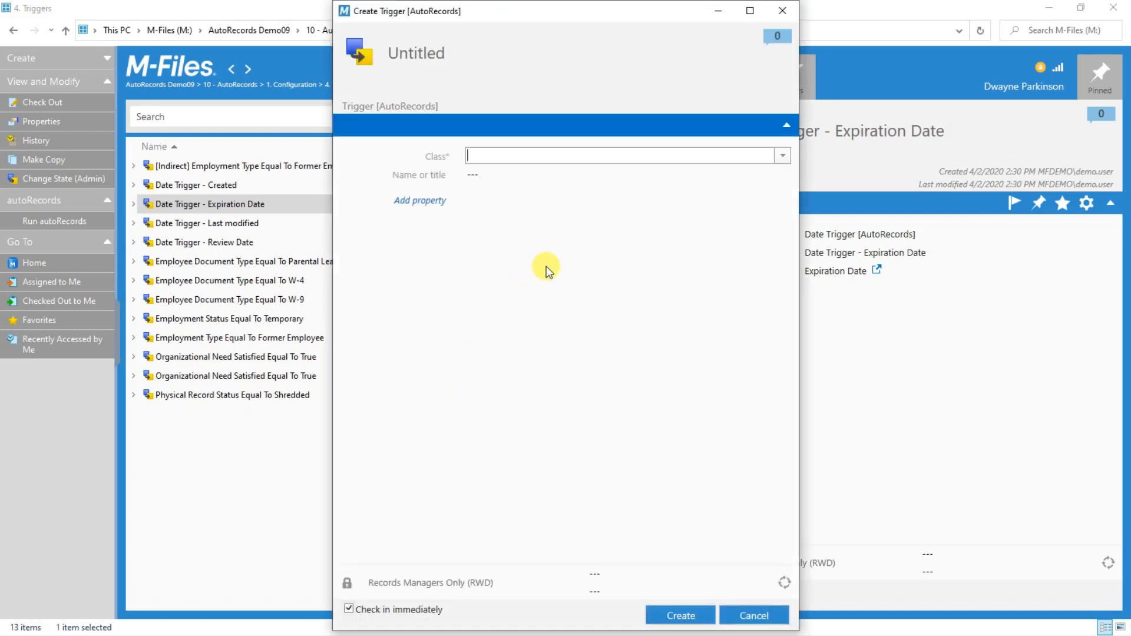
left_click(784, 157)
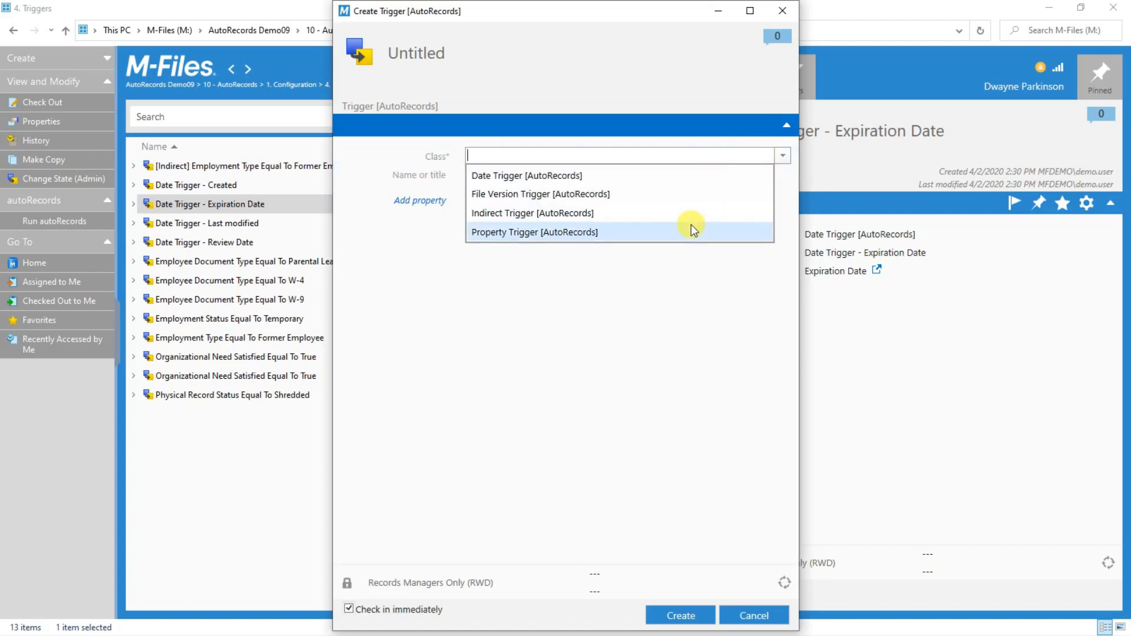
left_click(629, 189)
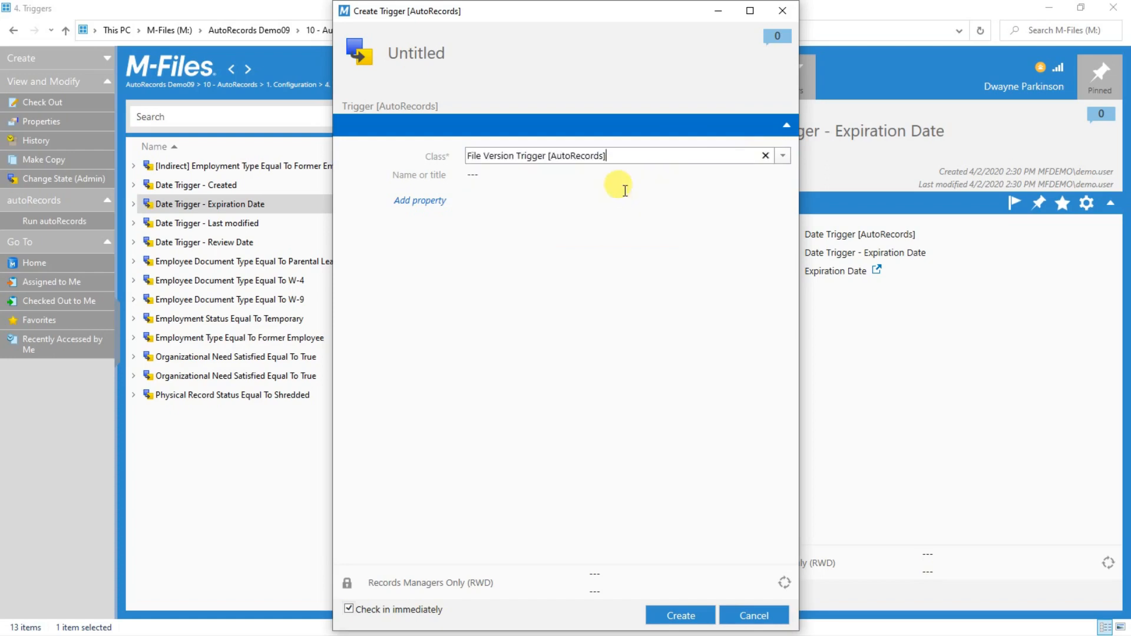
left_click(542, 193)
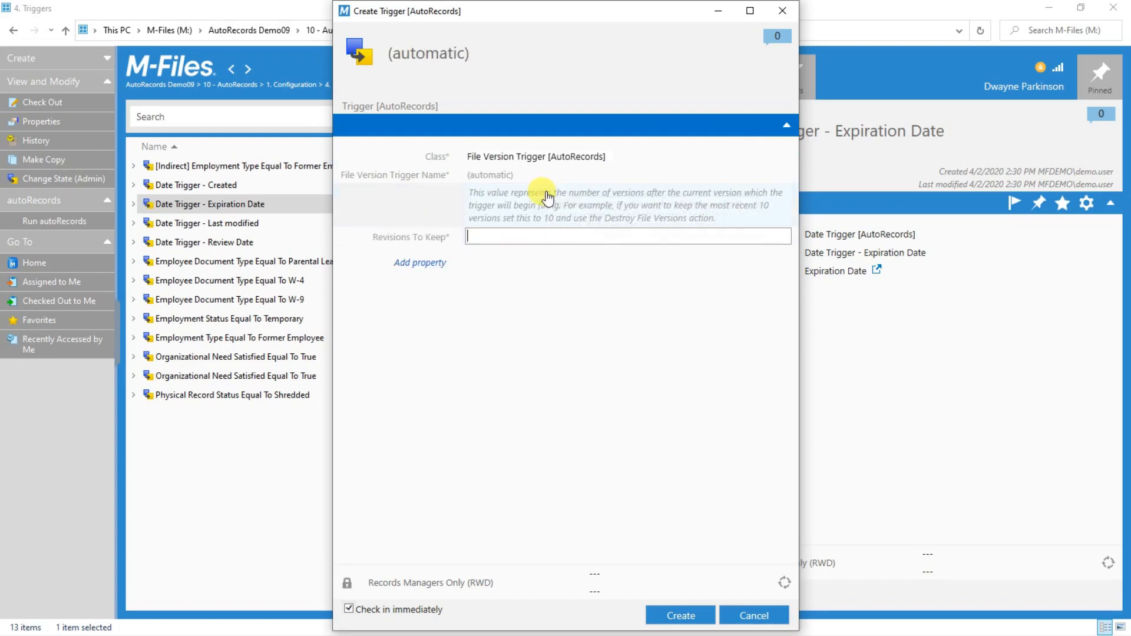
type("12")
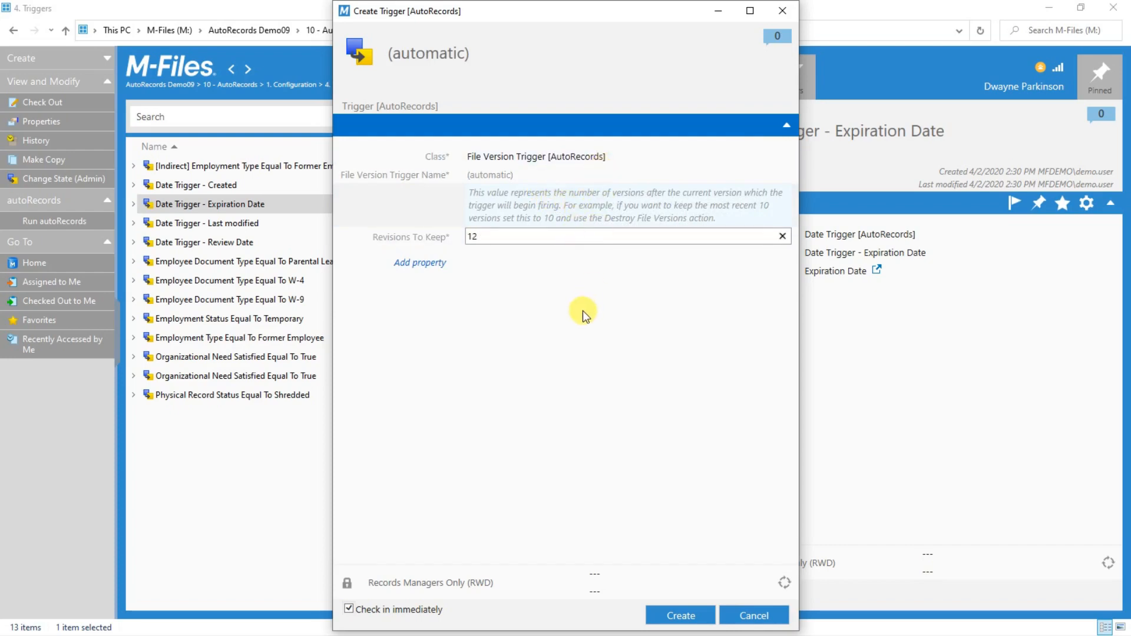
left_click(609, 277)
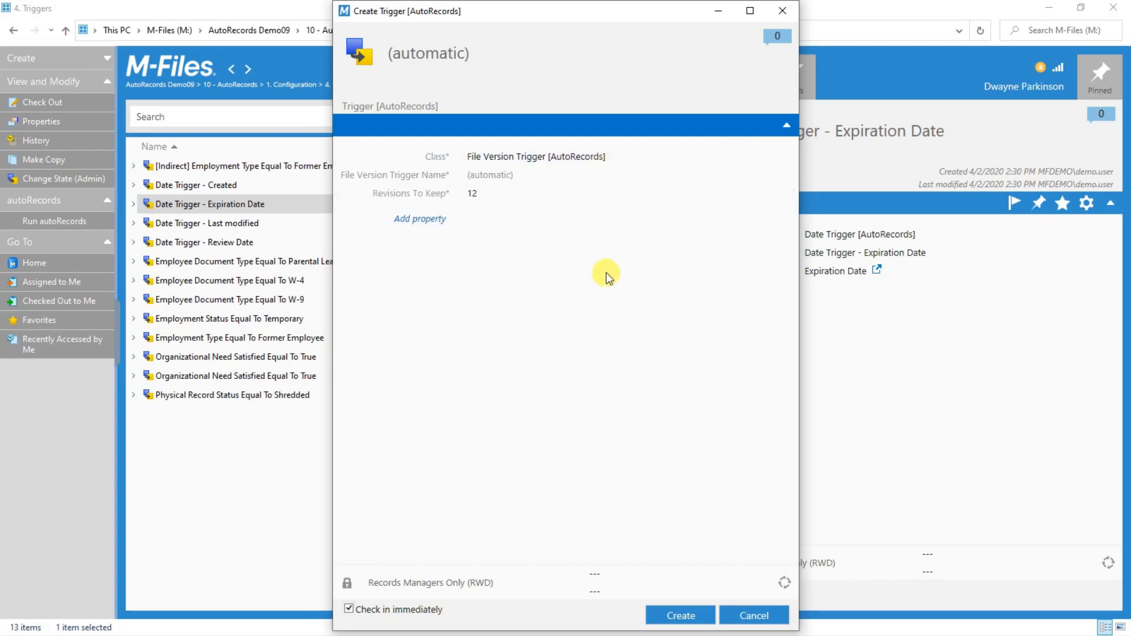
left_click(674, 160)
Switch the trigger class to Property Trigger: Name or title Has Substring INVOICE.
left_click(782, 157)
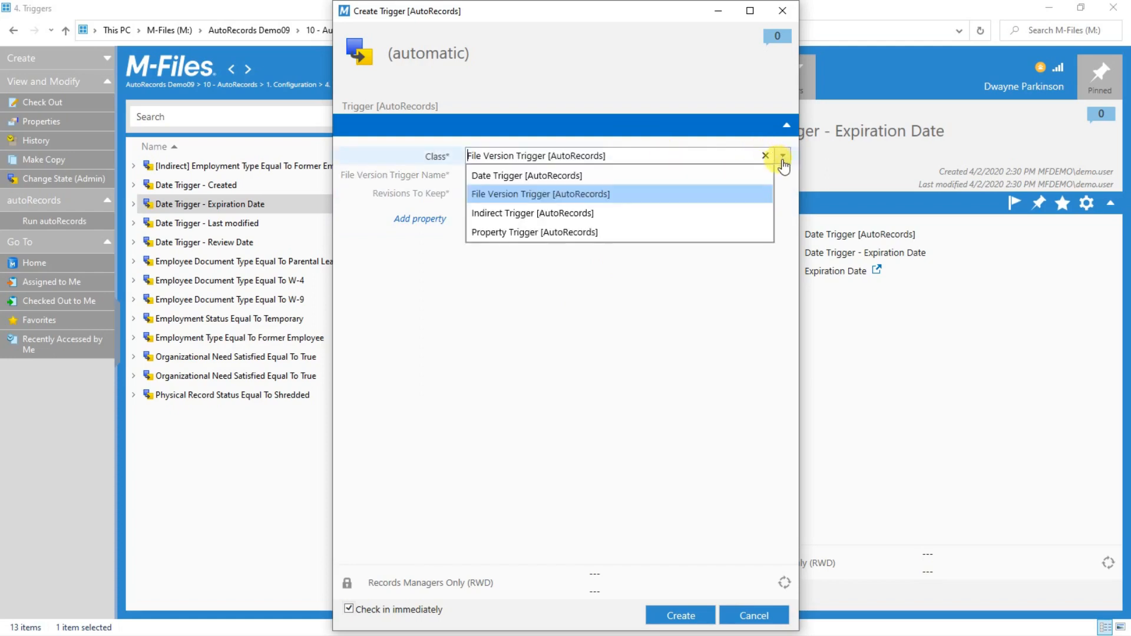
left_click(587, 233)
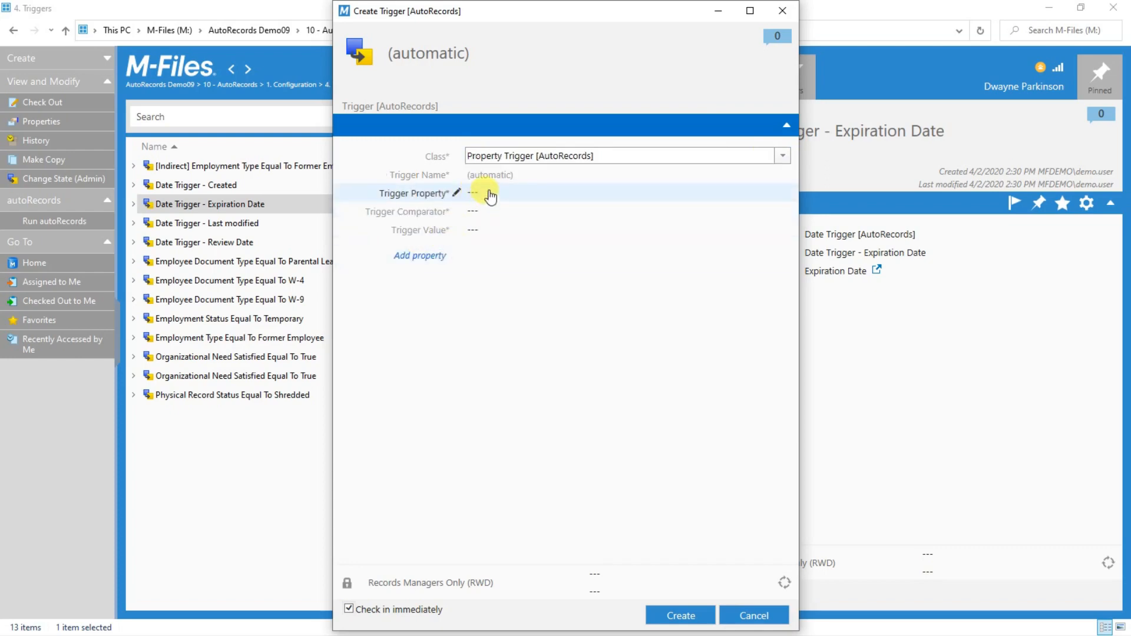
left_click(490, 194)
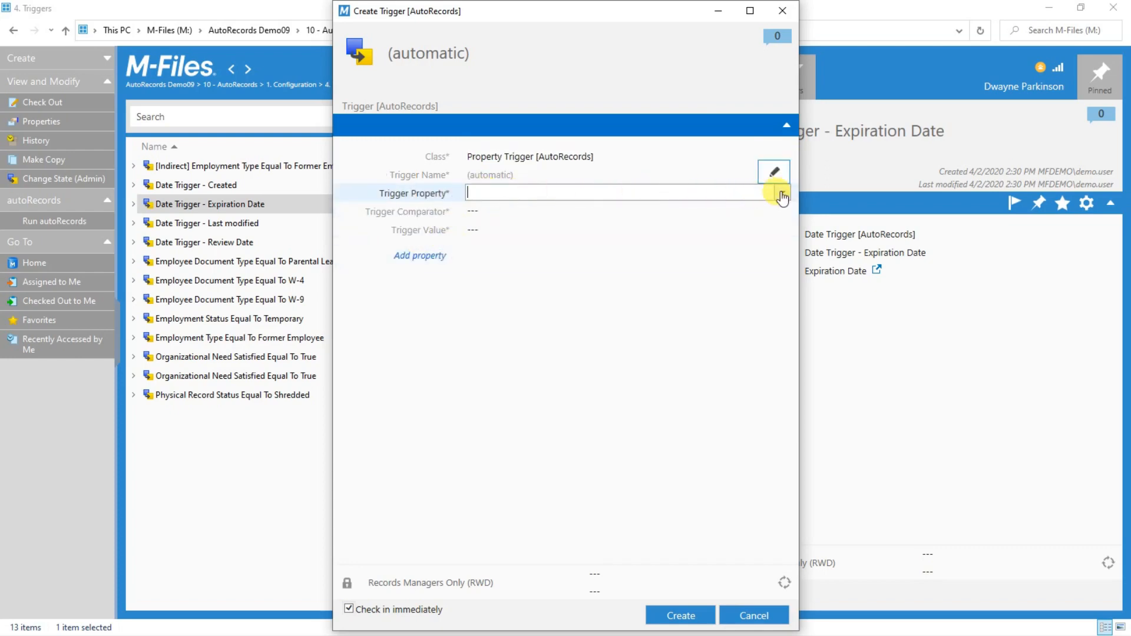
type("nam")
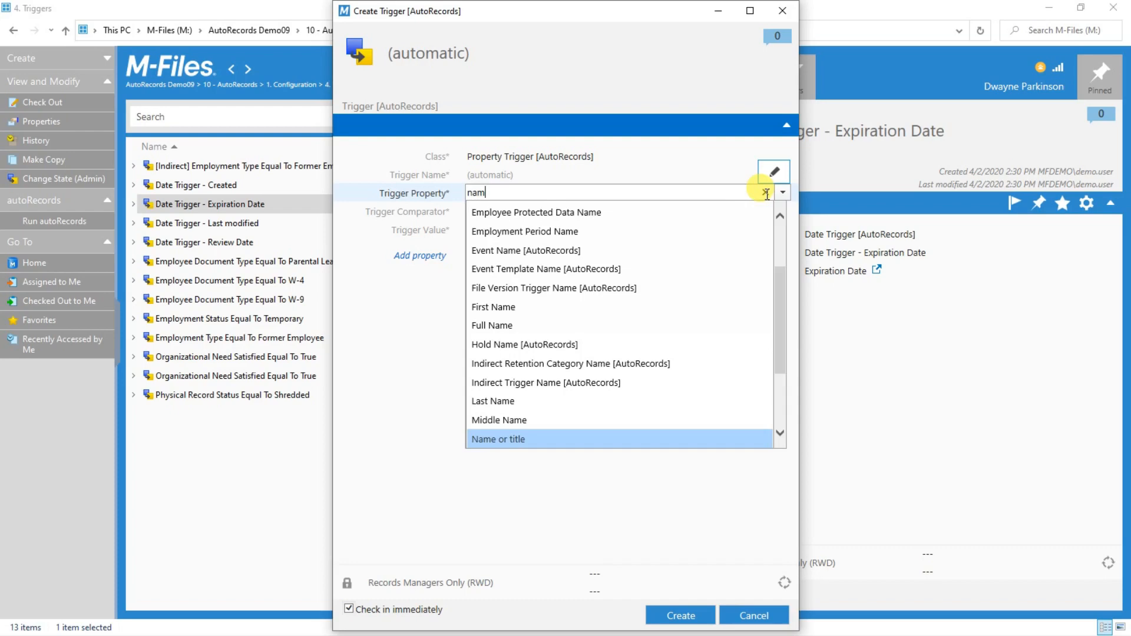
key("Tab")
type("has")
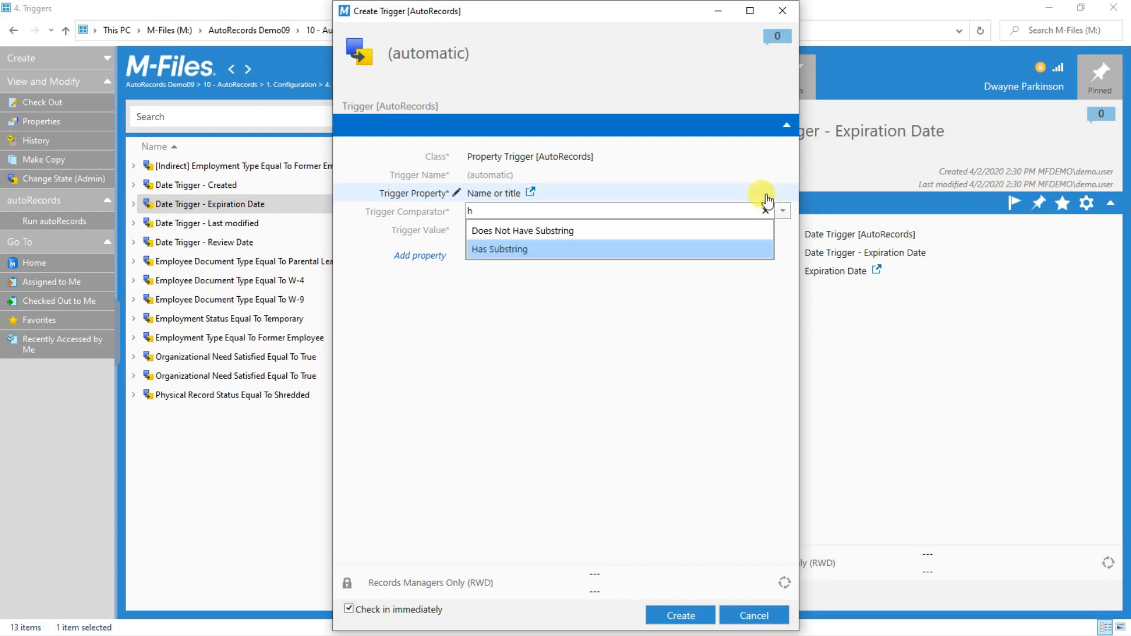
key("Tab")
type("INVOICE")
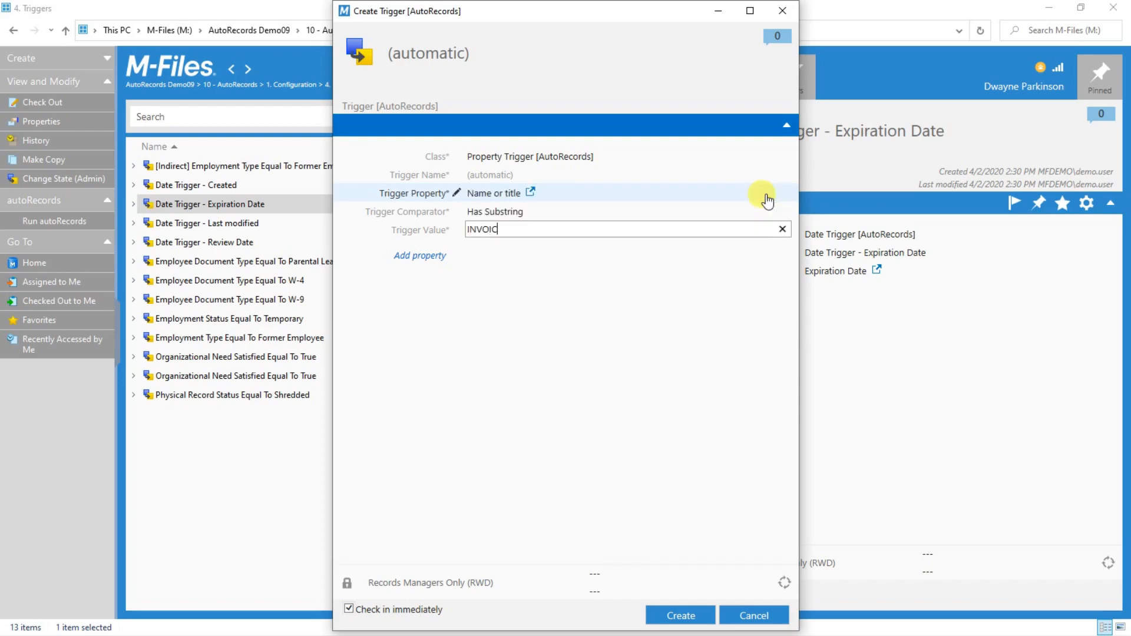
left_click(710, 337)
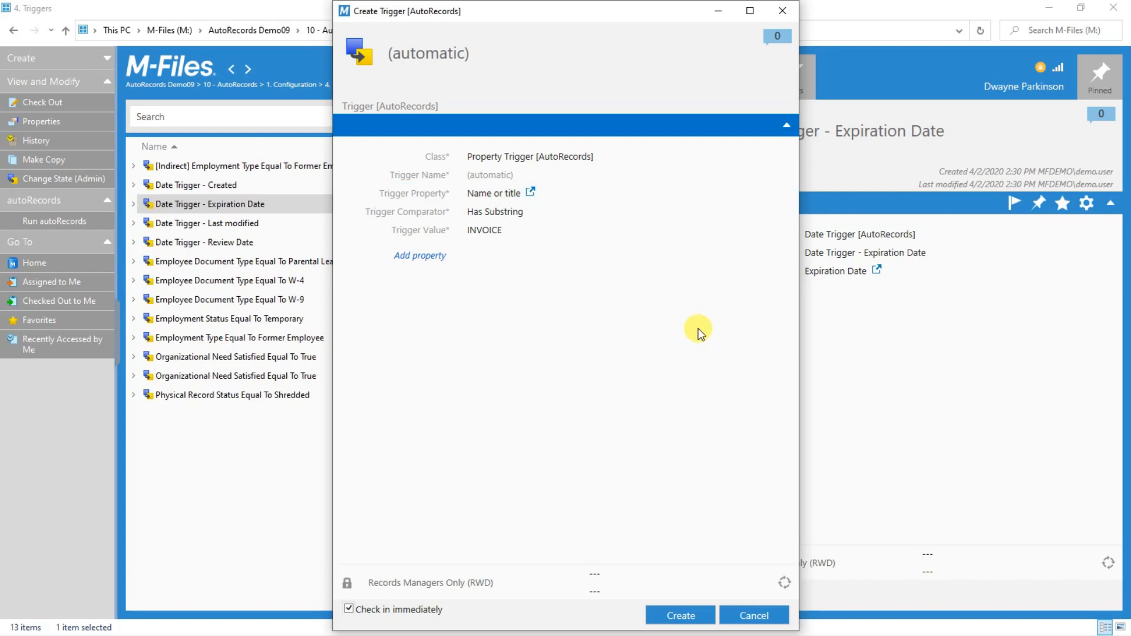
left_click(513, 195)
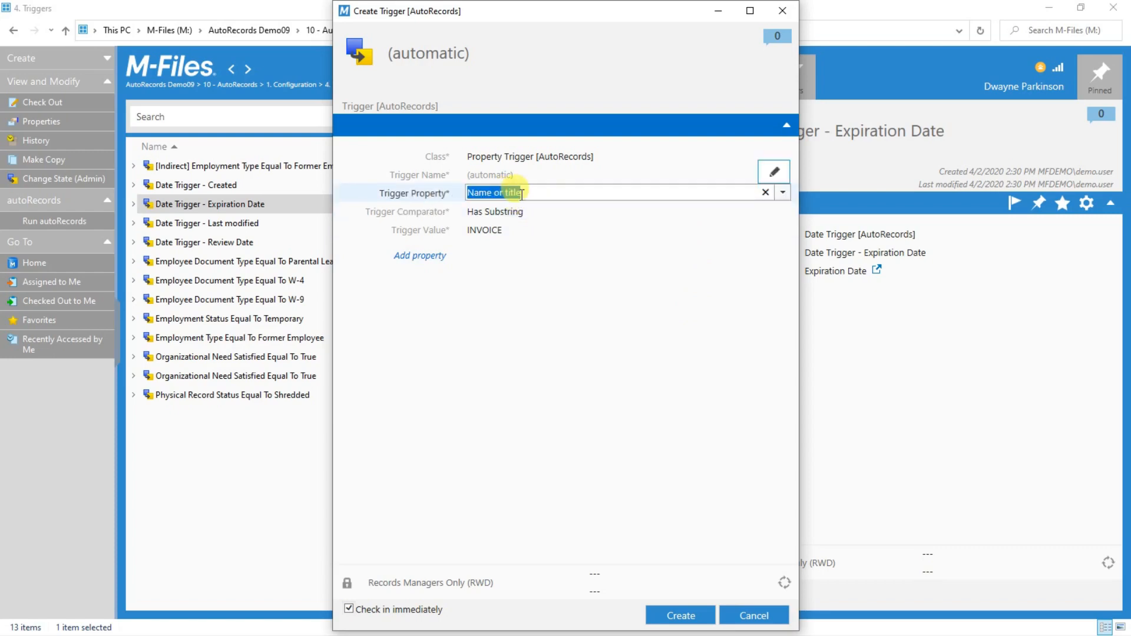
type("las")
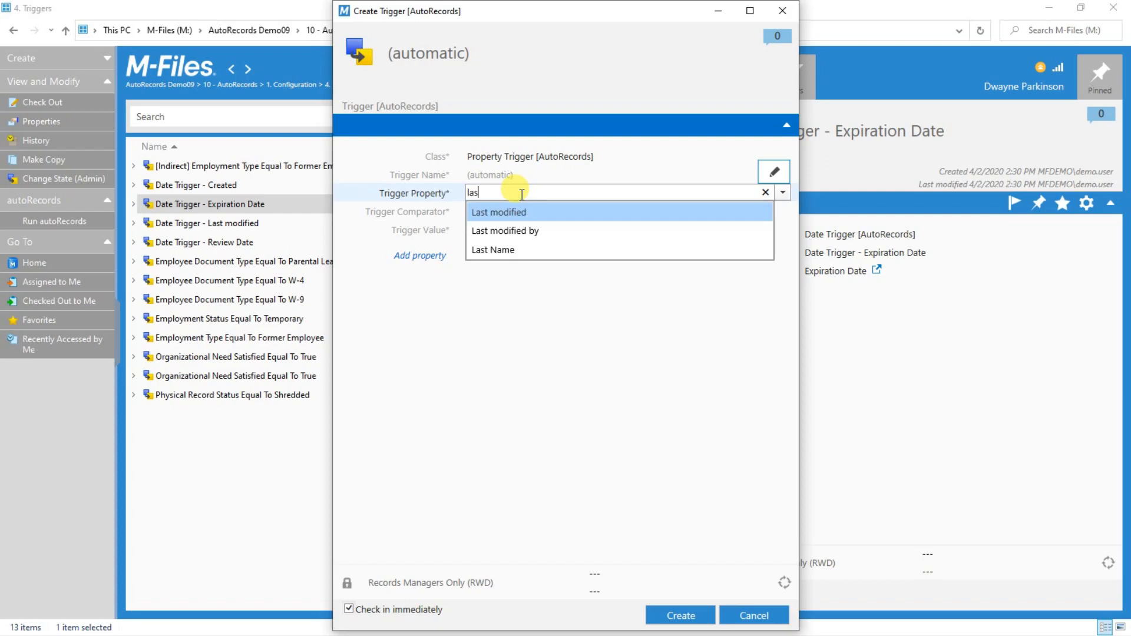
key("Return")
key("Tab")
type("e")
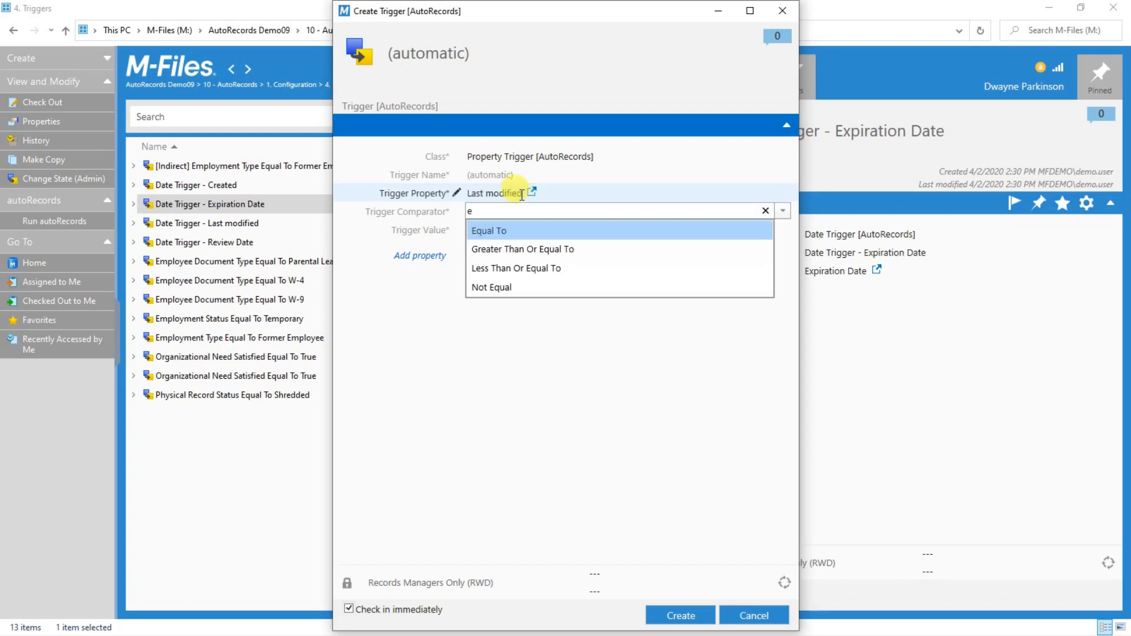
key("BackSpace")
type("l")
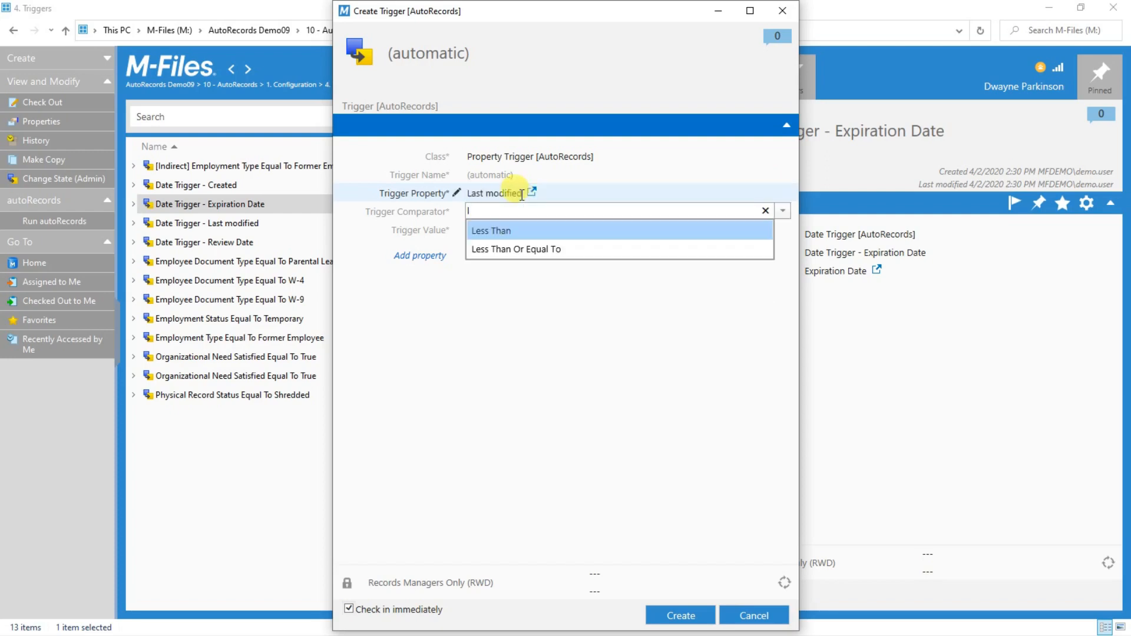
key("Return")
key("Tab")
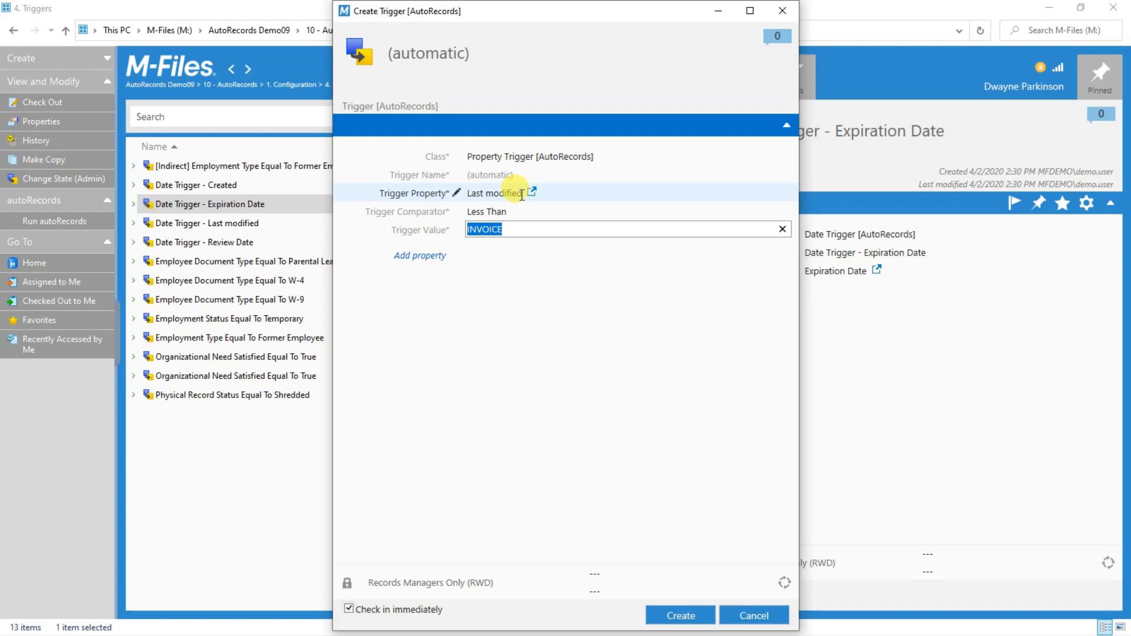
type("@CurrentDateMinusPeri")
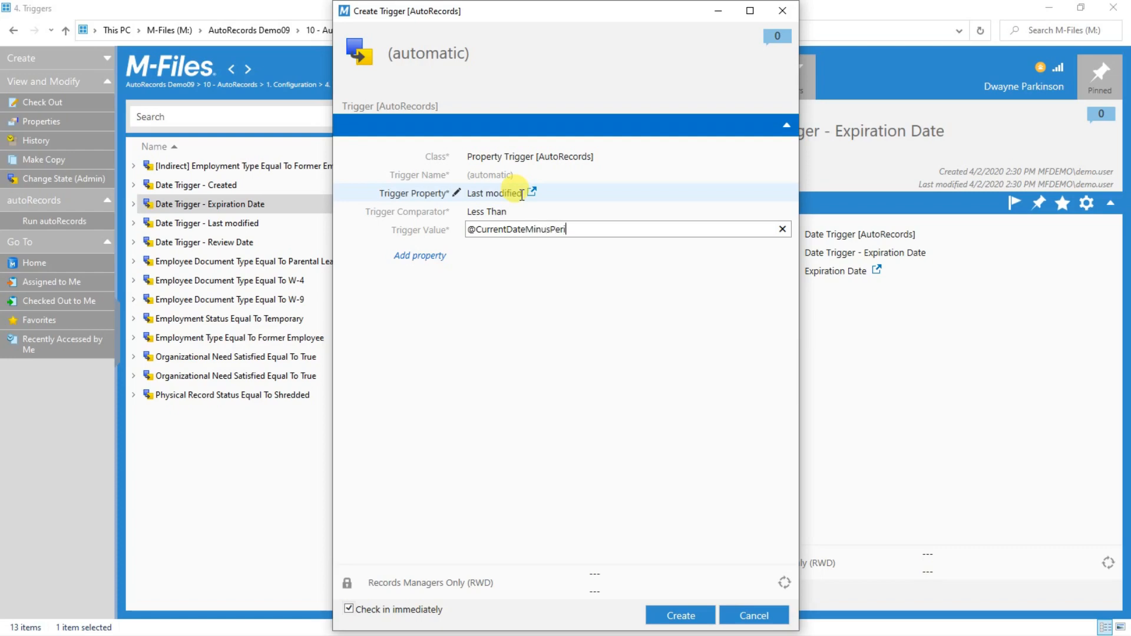
type("od")
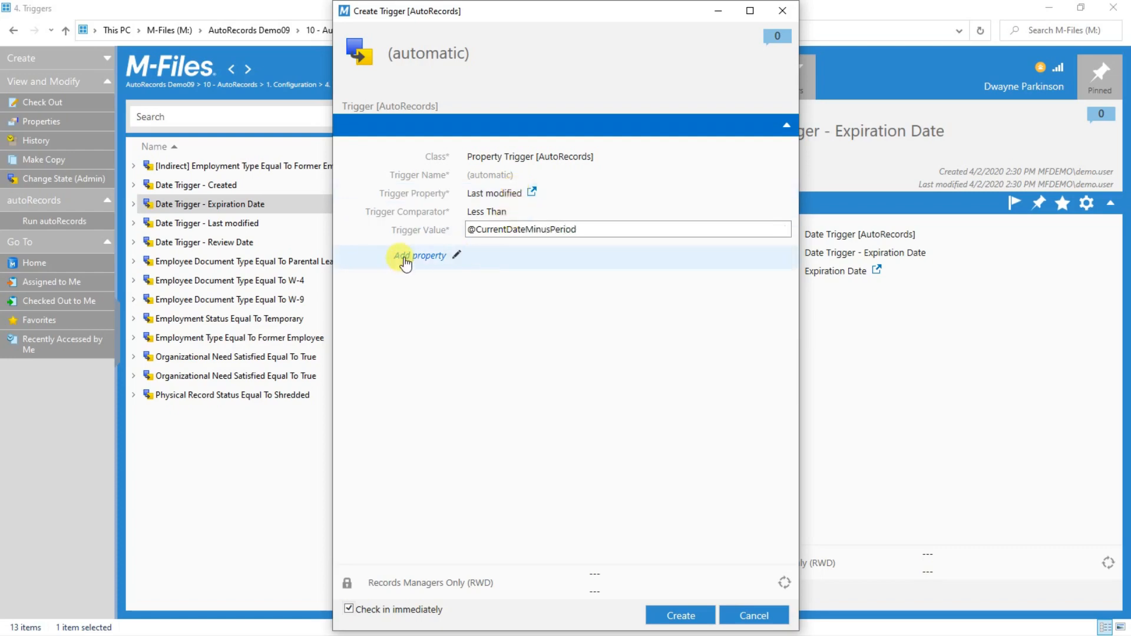
Add a Period property of 10 Years to the trigger, then cancel the draft.
left_click(404, 258)
type("er")
key("BackSpace")
key("BackSpace")
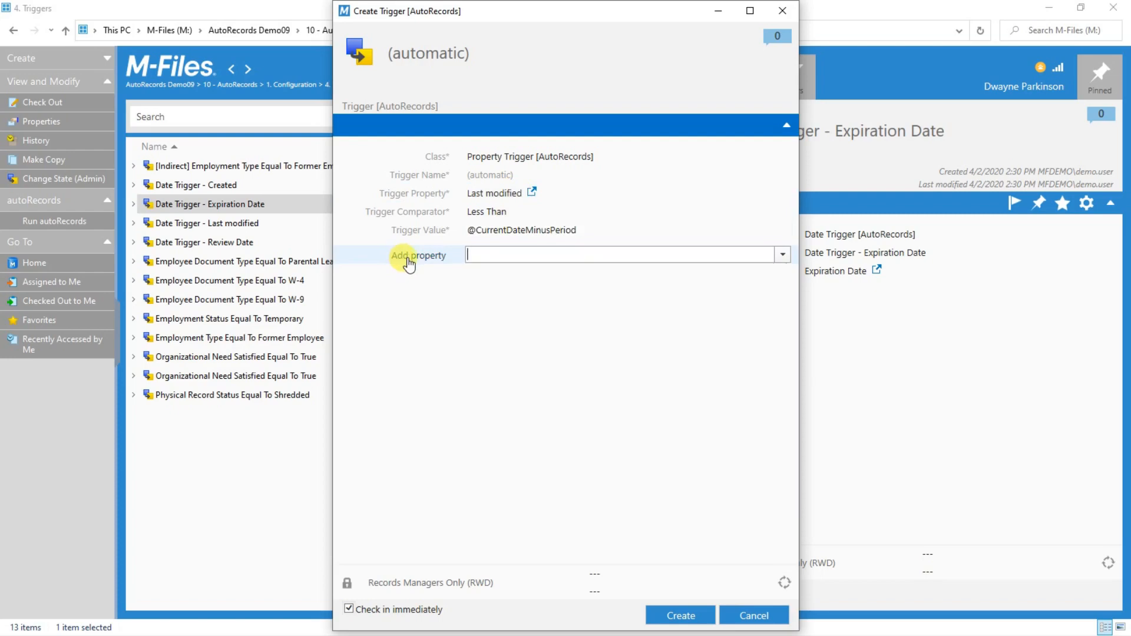
type("peri")
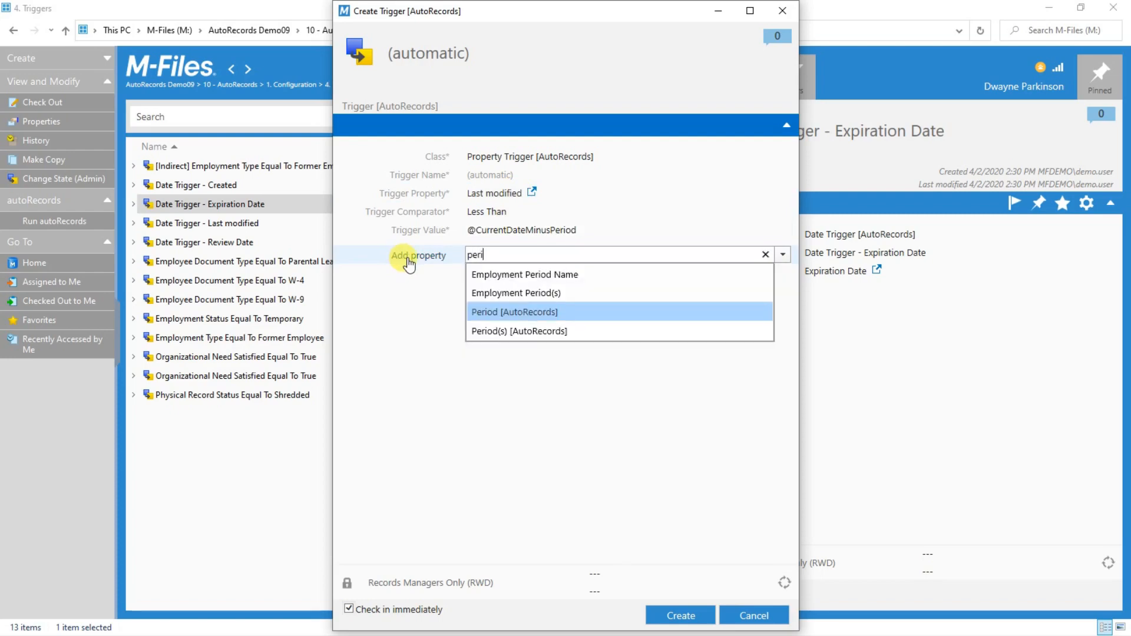
left_click(472, 312)
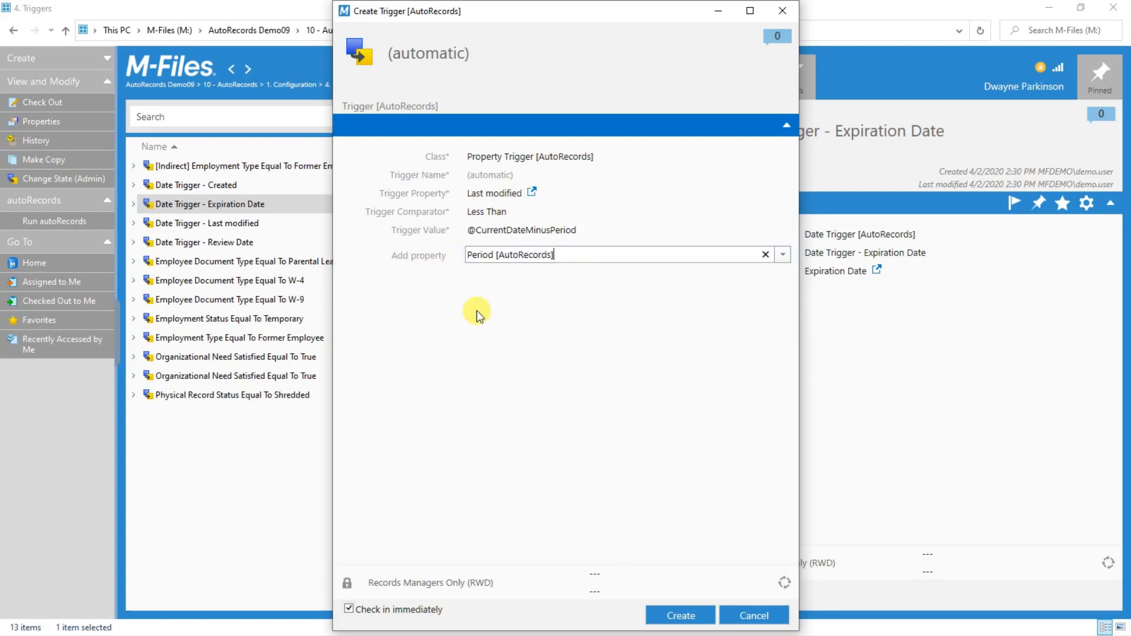
left_click(782, 249)
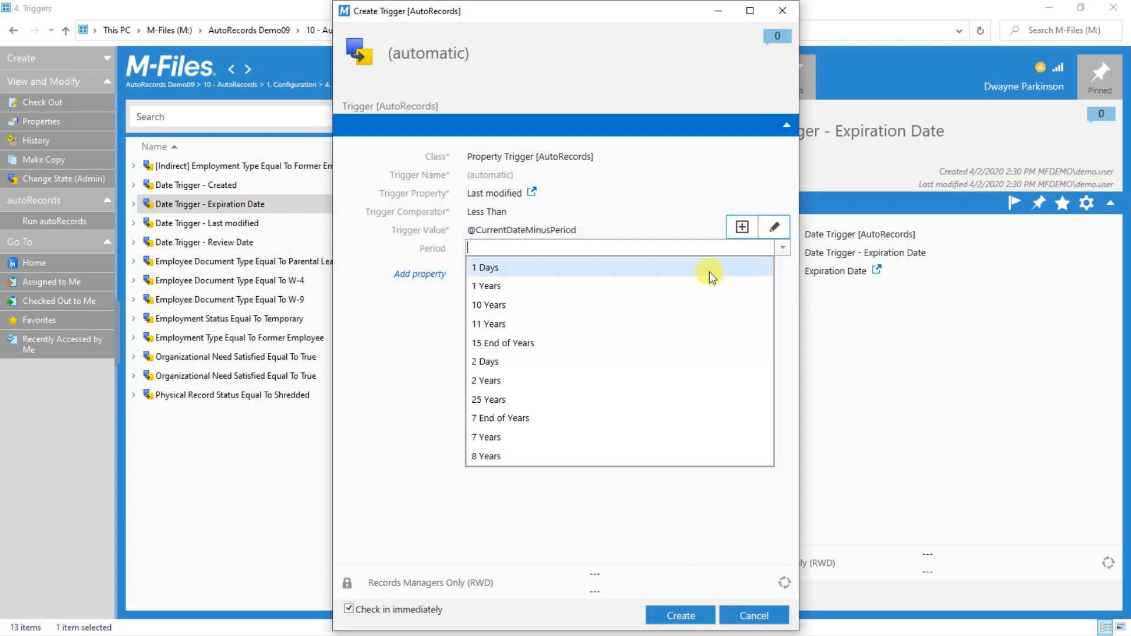
left_click(518, 304)
left_click(516, 298)
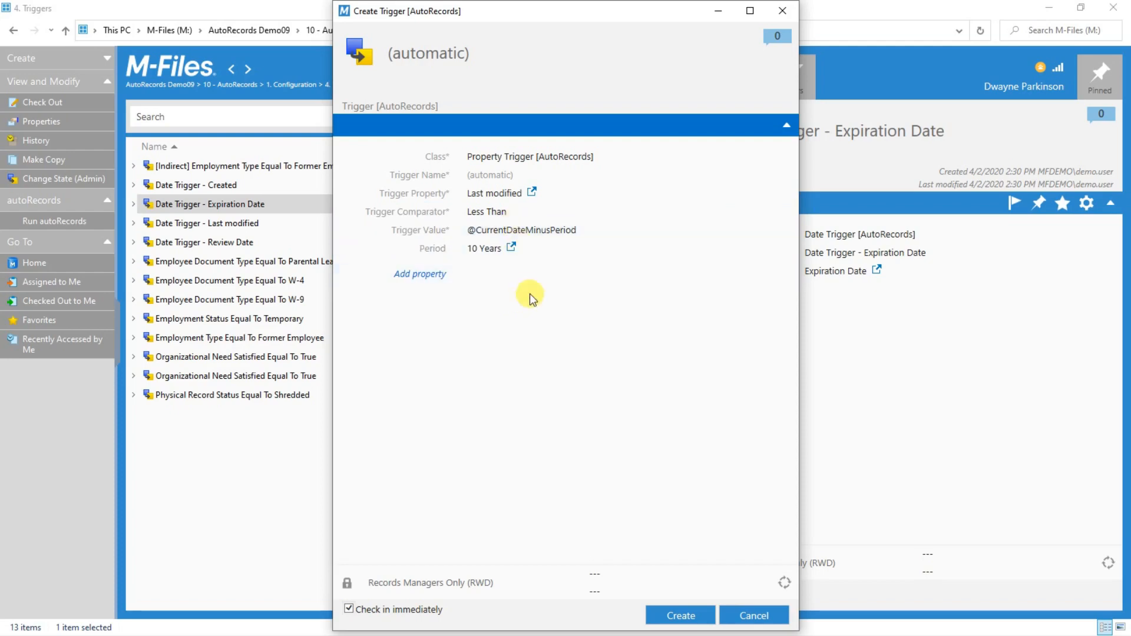
left_click(756, 620)
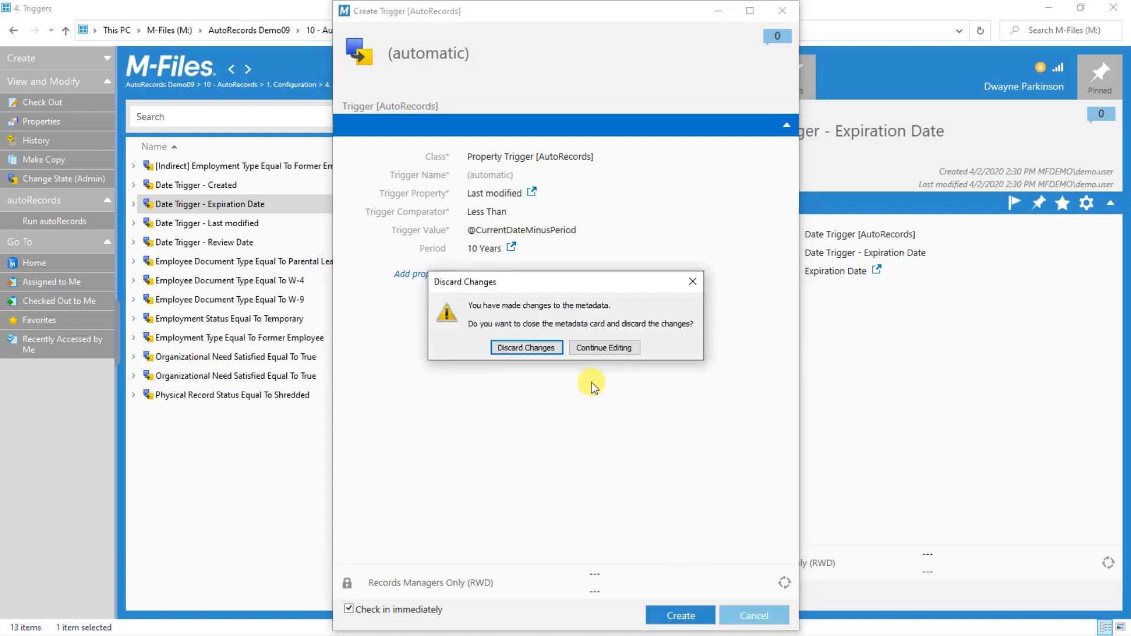
Discard the draft, view the Parental Leave Application trigger's properties, and start a new trigger.
left_click(555, 349)
left_click(311, 263)
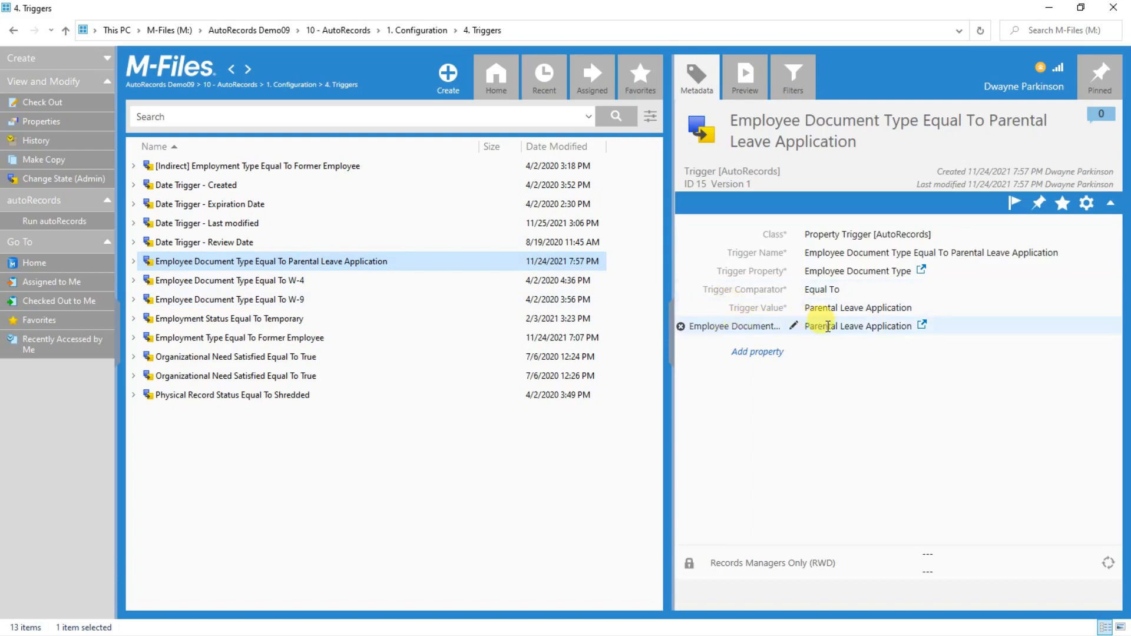
left_click(446, 83)
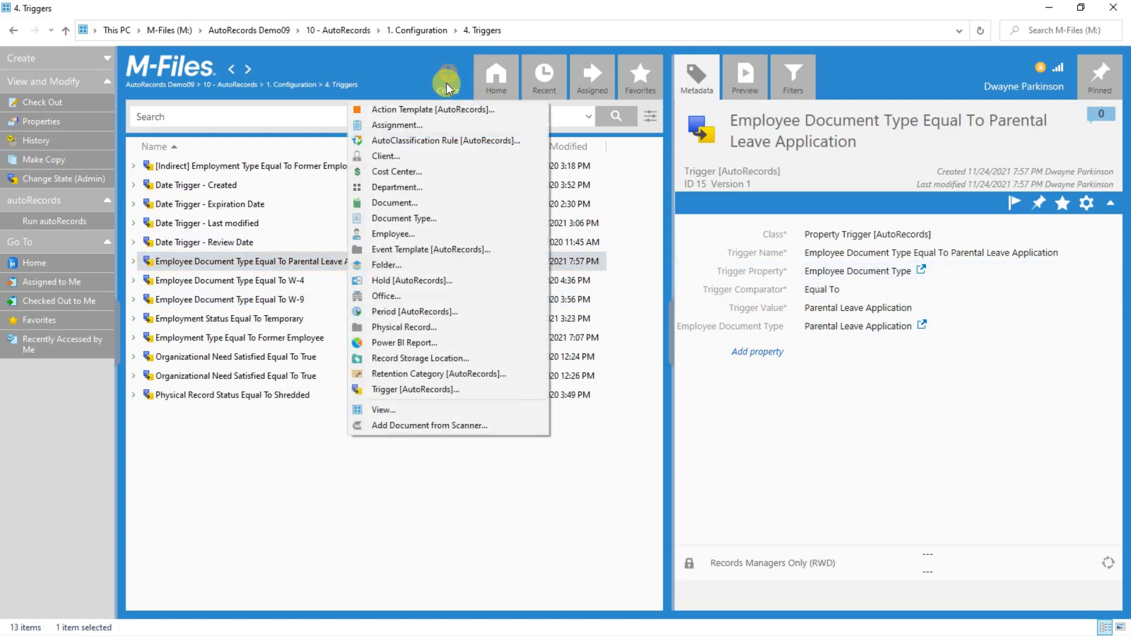
left_click(396, 388)
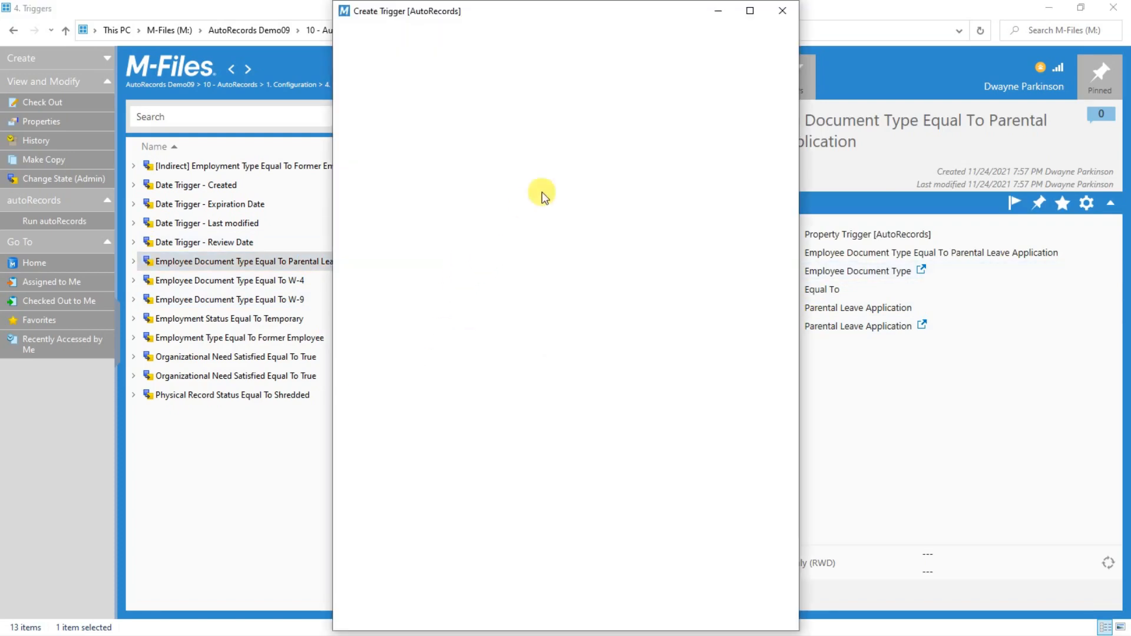
Make the new draft an Indirect Trigger, then cancel and discard it.
left_click(782, 156)
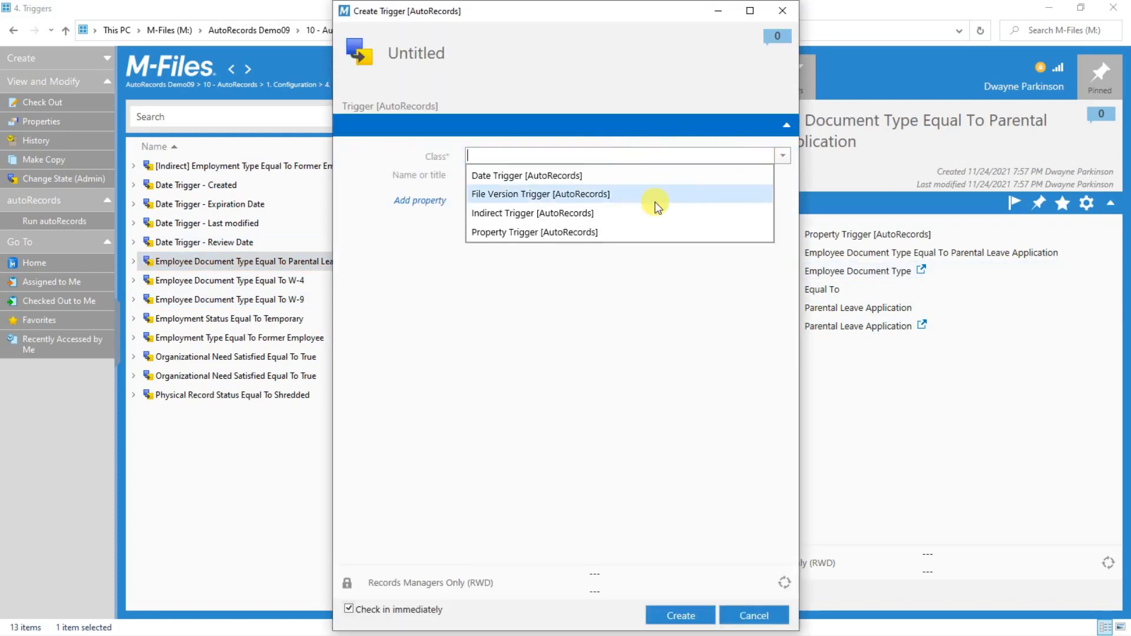
left_click(595, 220)
mouse_move(489, 254)
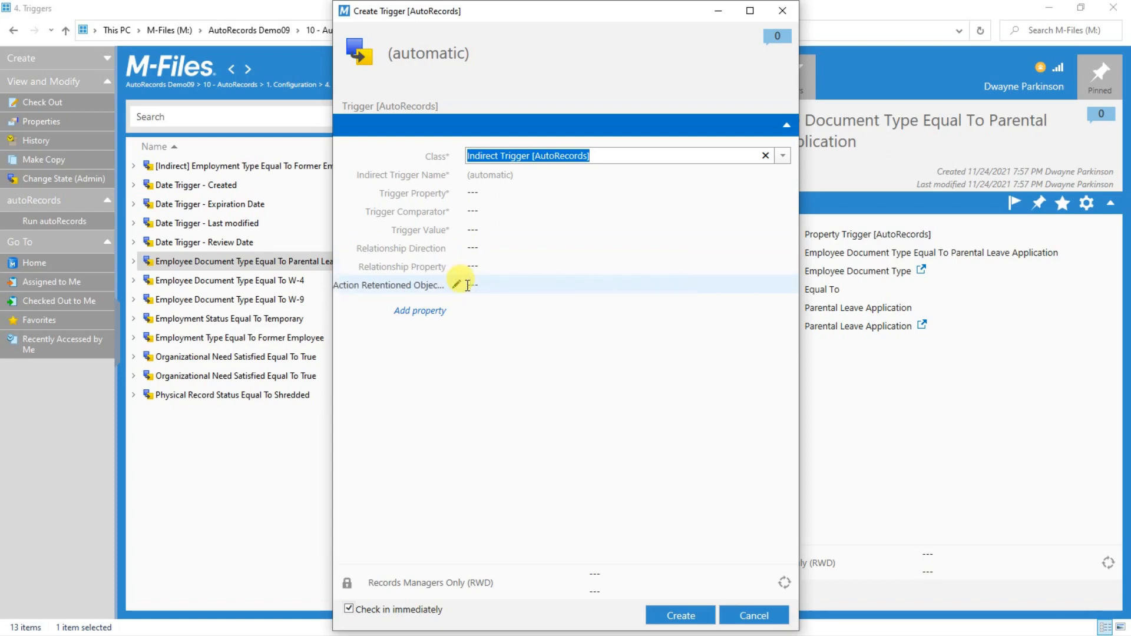
left_click(755, 616)
left_click(483, 348)
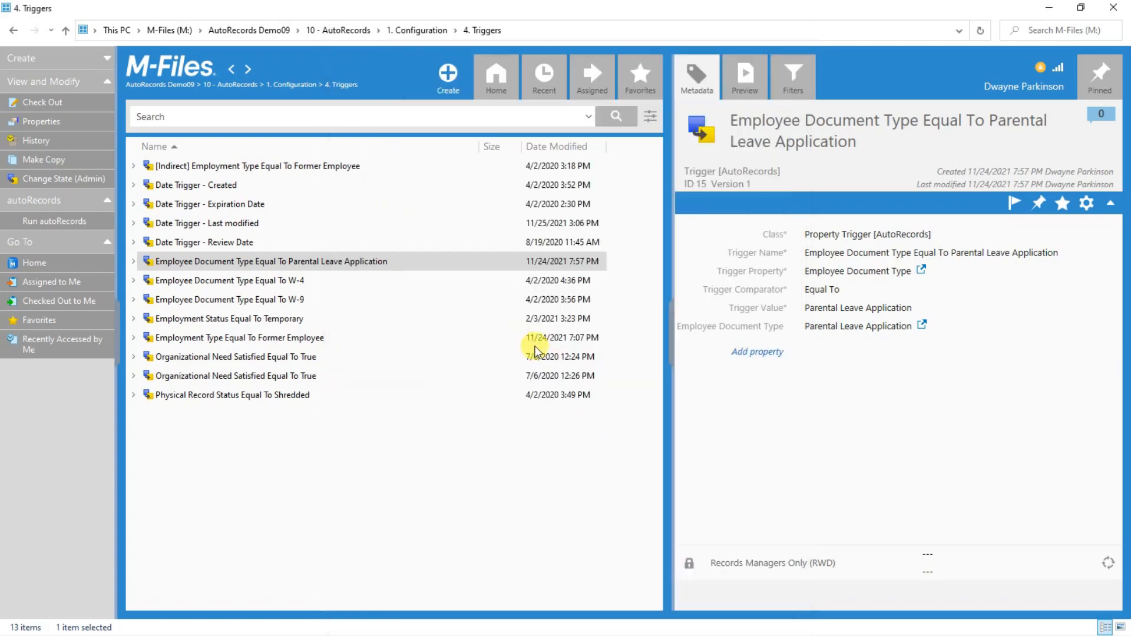
Return to the 1. Configuration view via its breadcrumb.
left_click(294, 86)
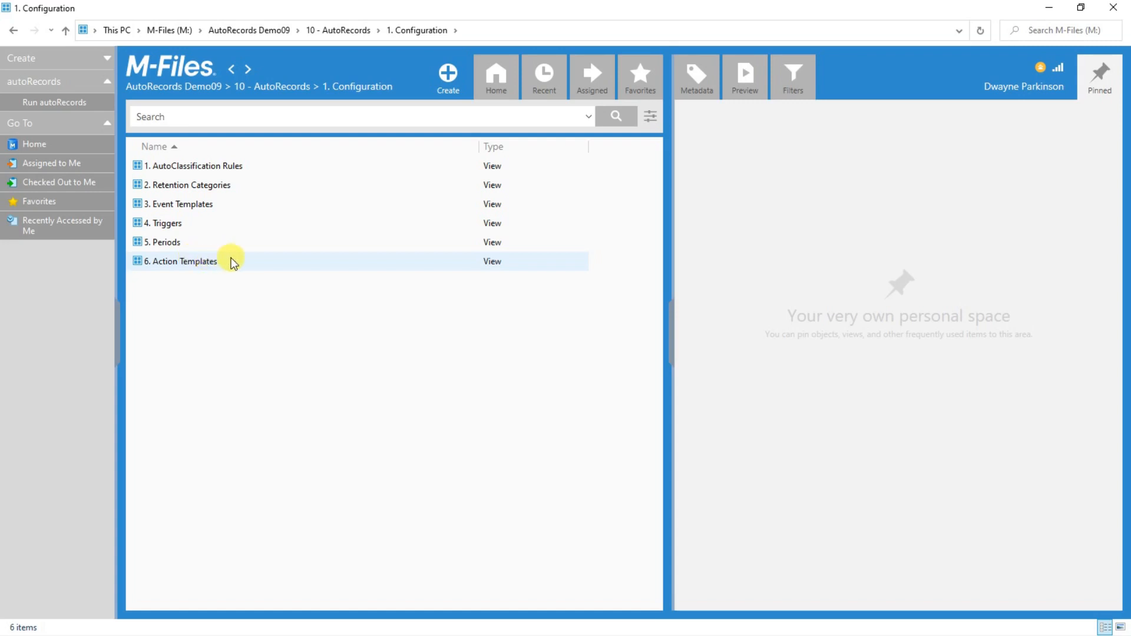
Go to the Holds view and show the CV/Resume Hold's properties.
left_click(285, 87)
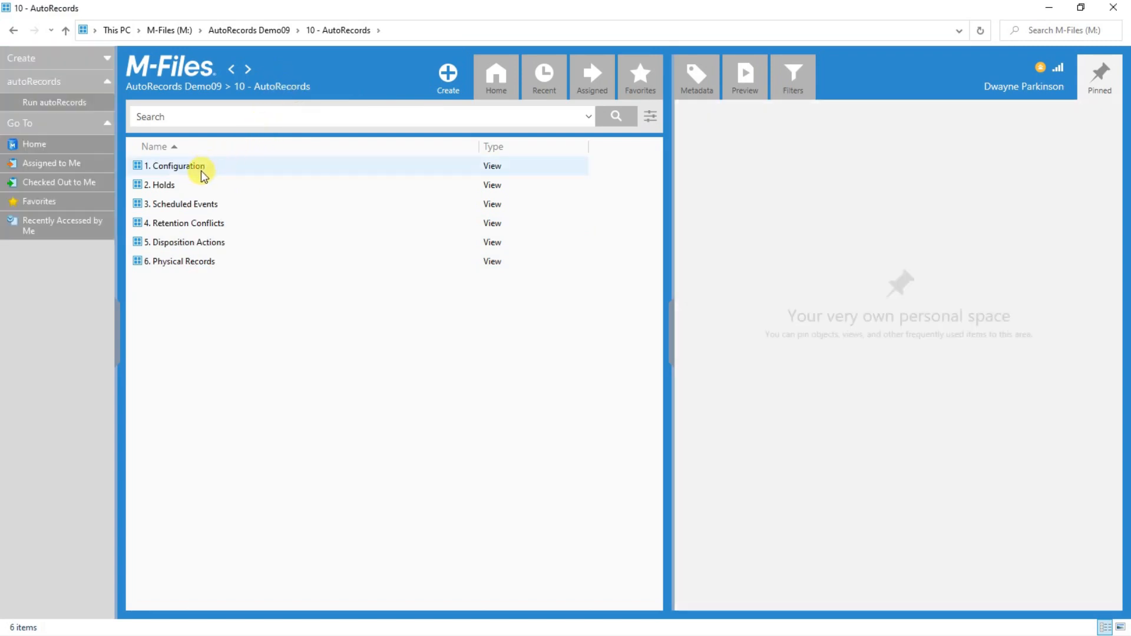
left_click(183, 186)
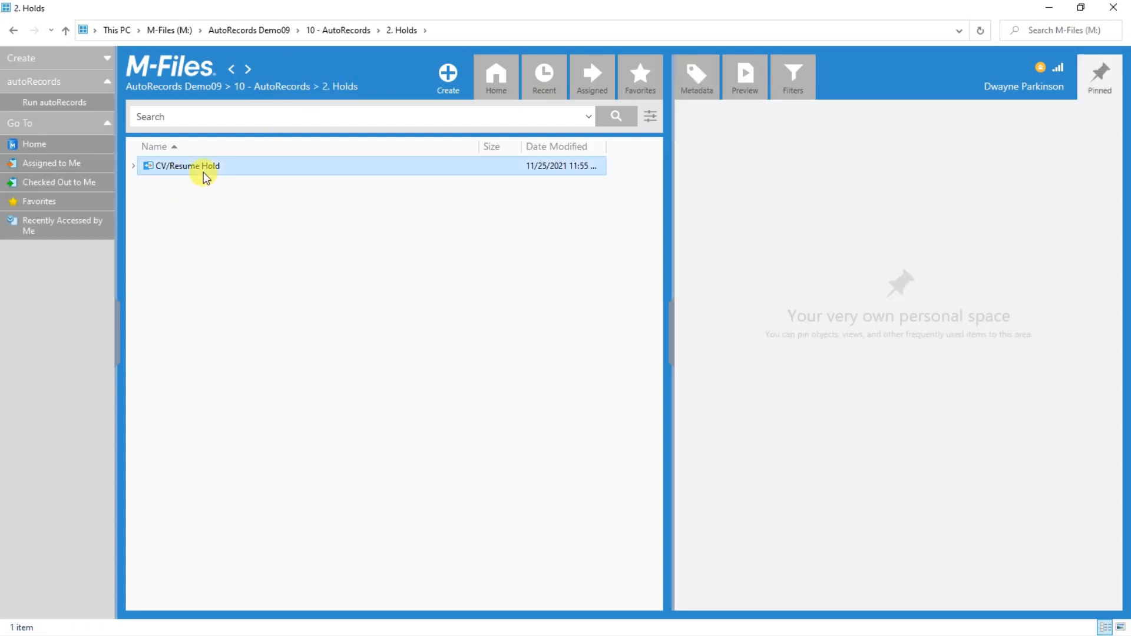
left_click(203, 173)
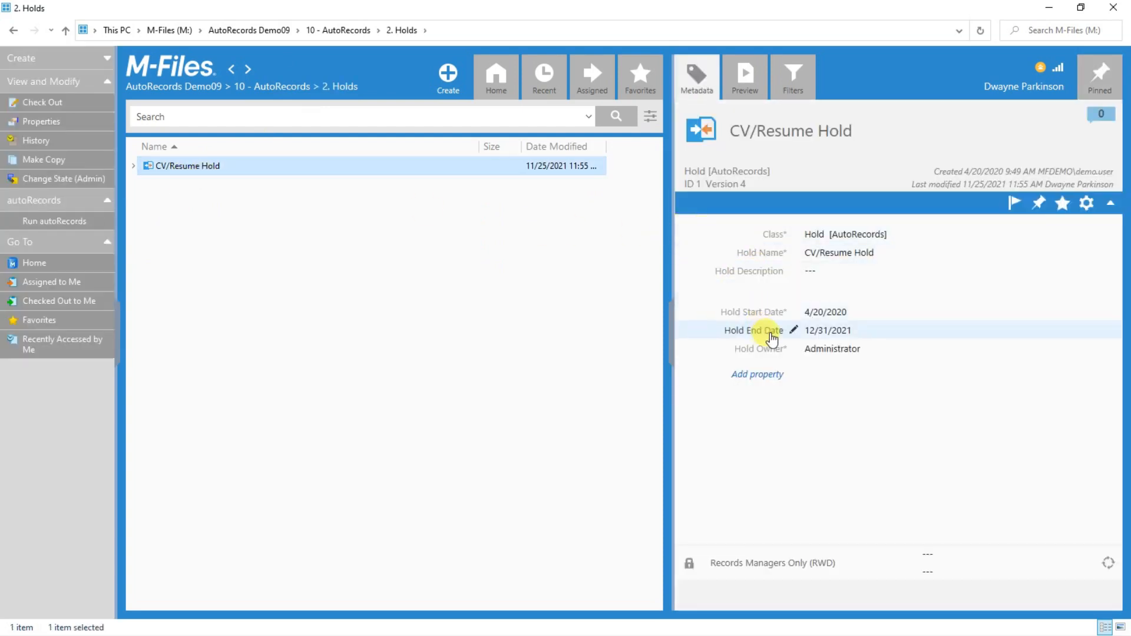
left_click(449, 75)
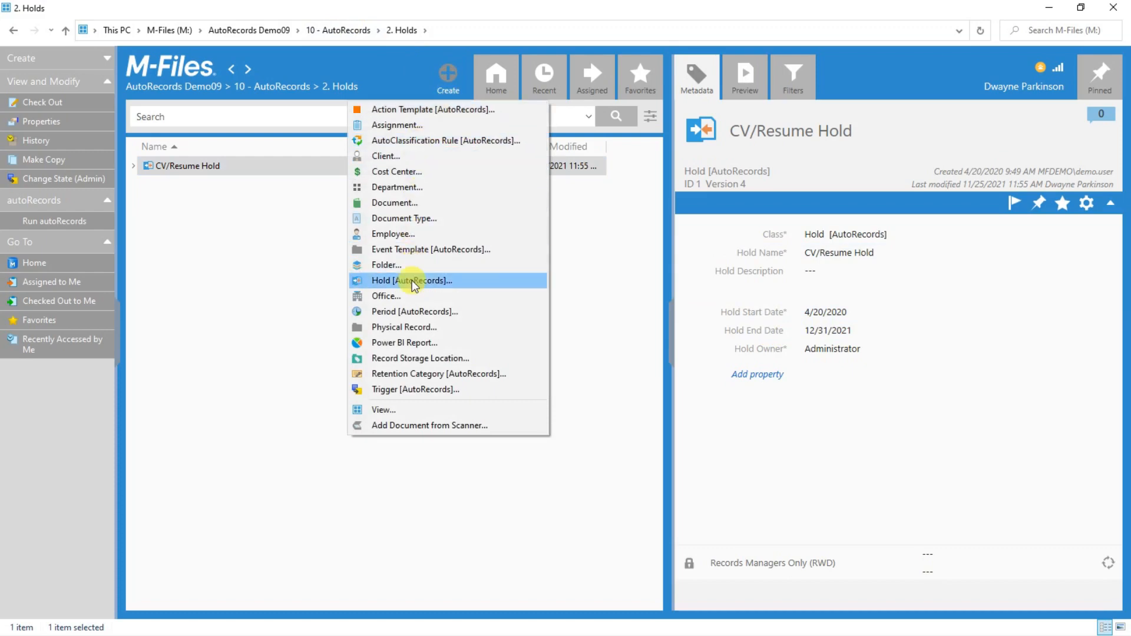
left_click(292, 235)
left_click(215, 169)
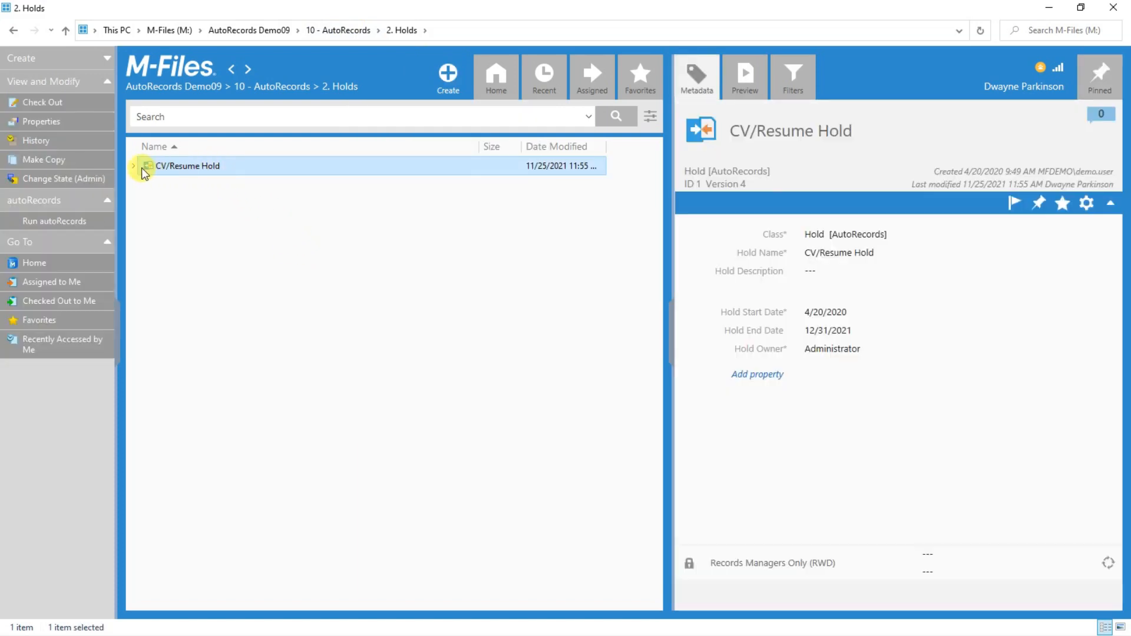
Expand the CV/Resume Hold to list its three documents, then return to AutoRecords.
left_click(133, 165)
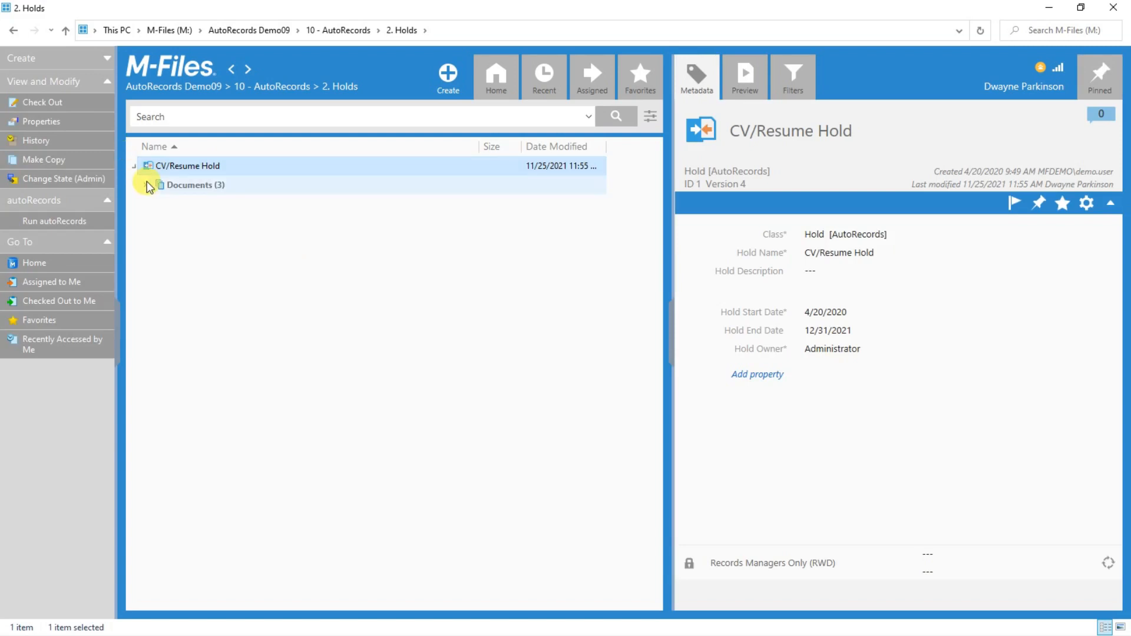
left_click(145, 185)
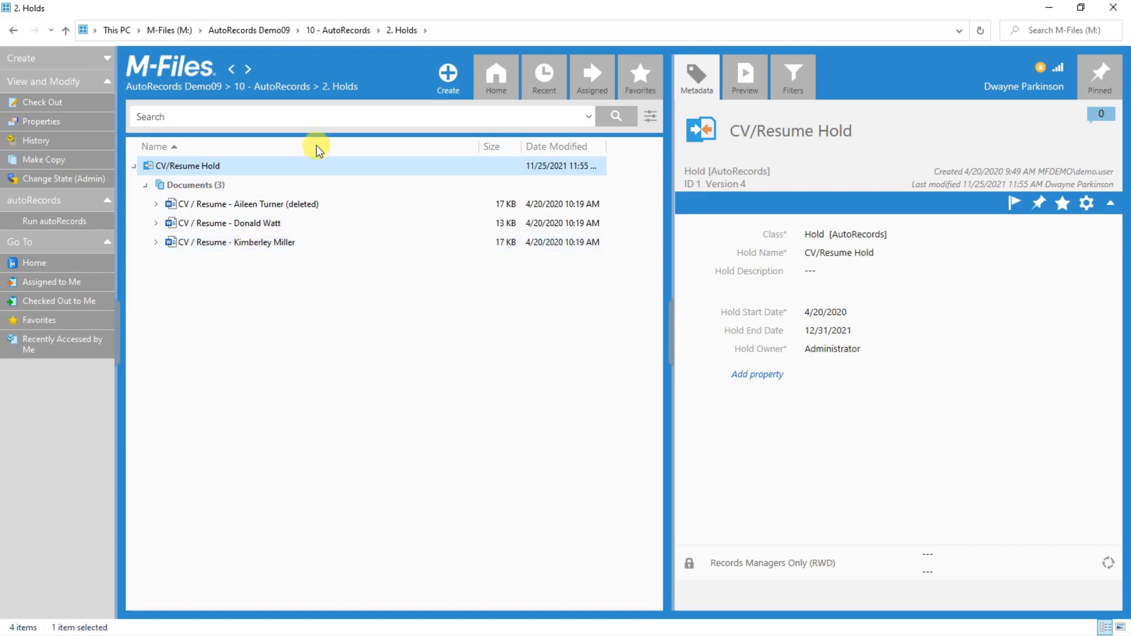
left_click(290, 92)
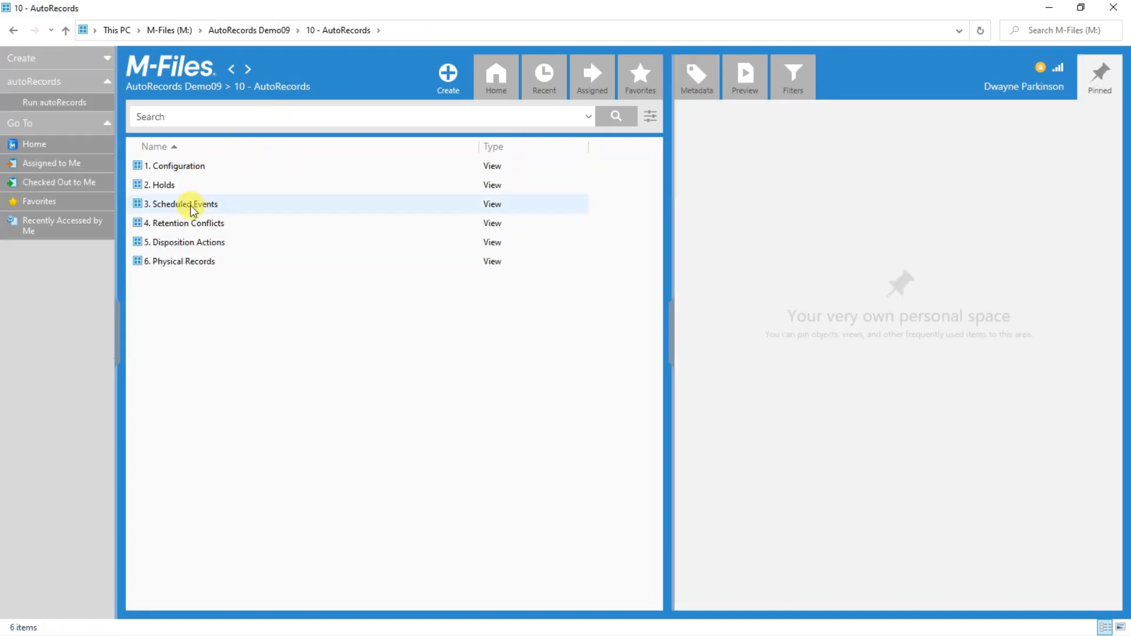
left_click(190, 205)
double_click(189, 205)
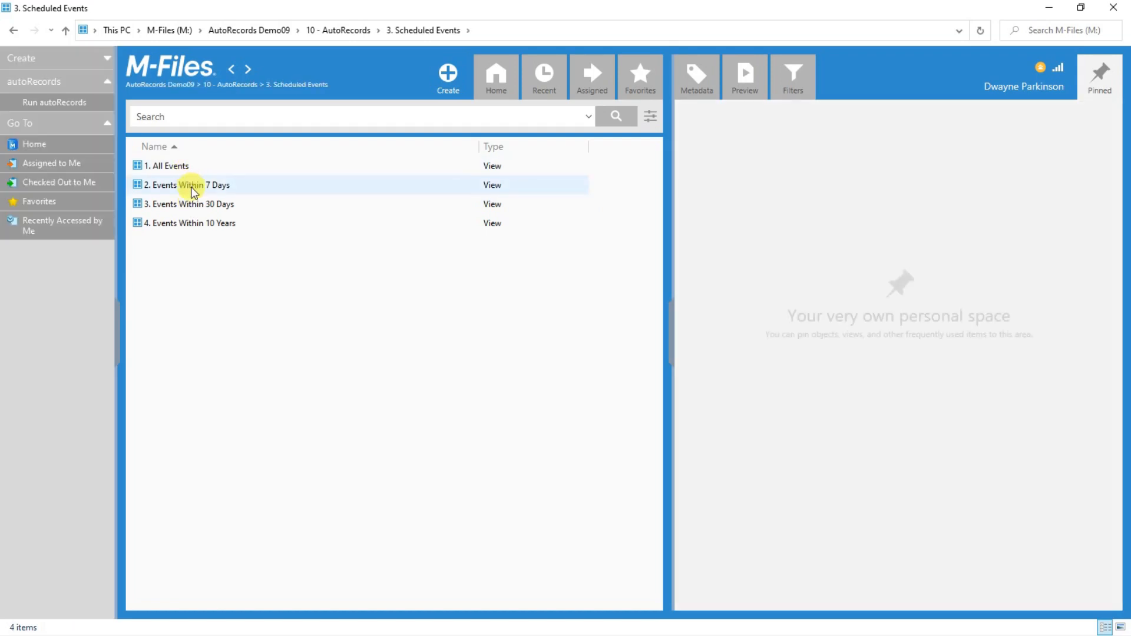
left_click(191, 186)
double_click(191, 186)
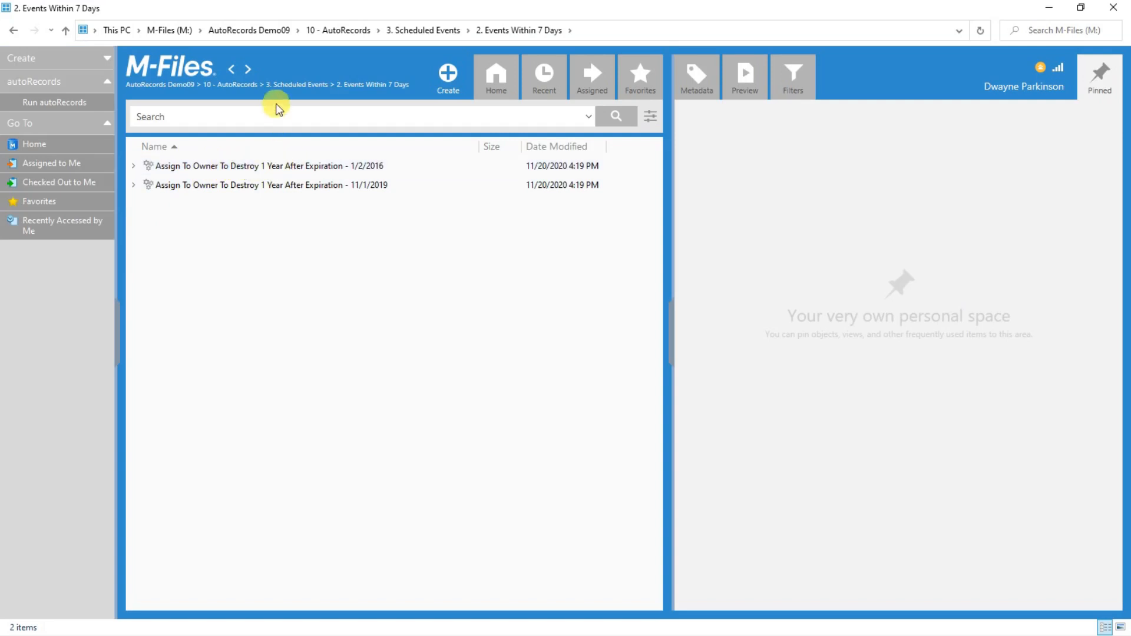
left_click(294, 83)
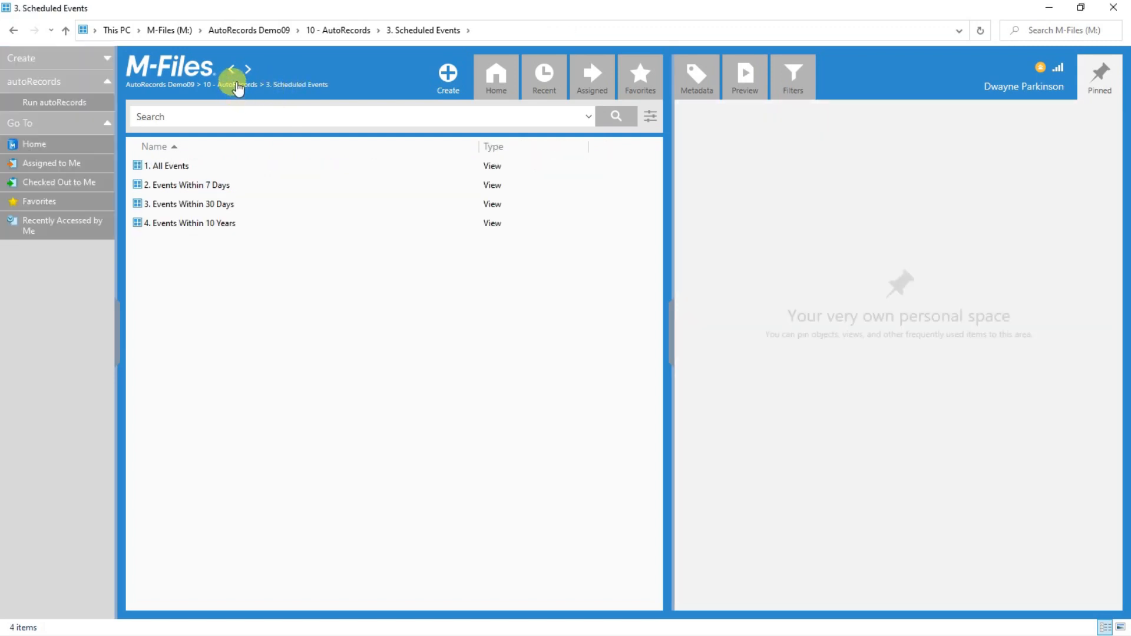
left_click(239, 90)
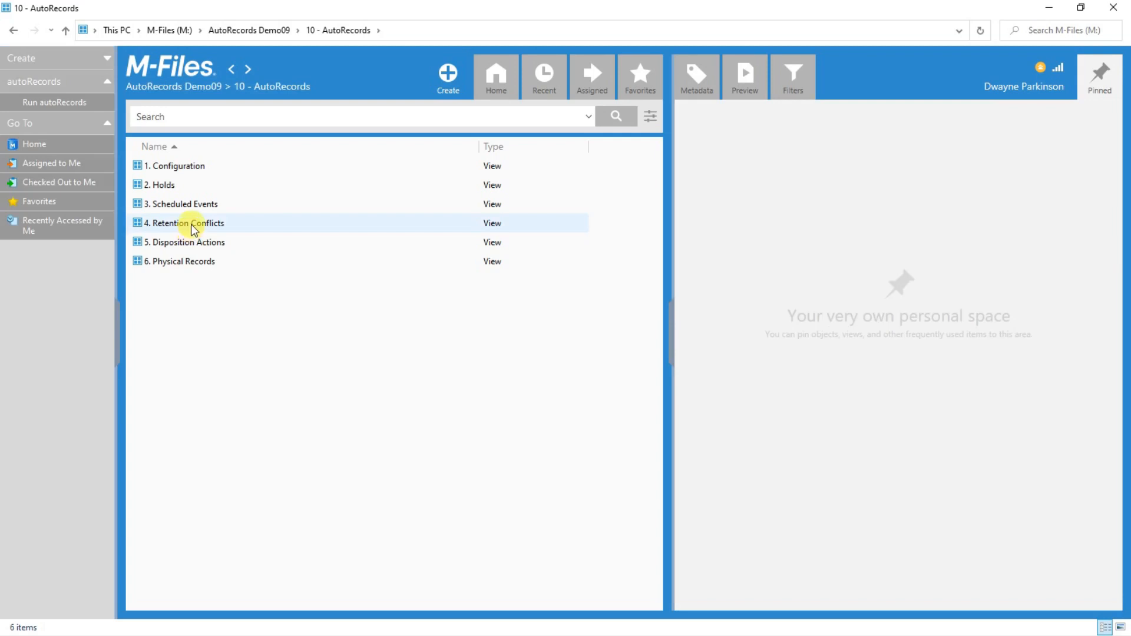
left_click(194, 227)
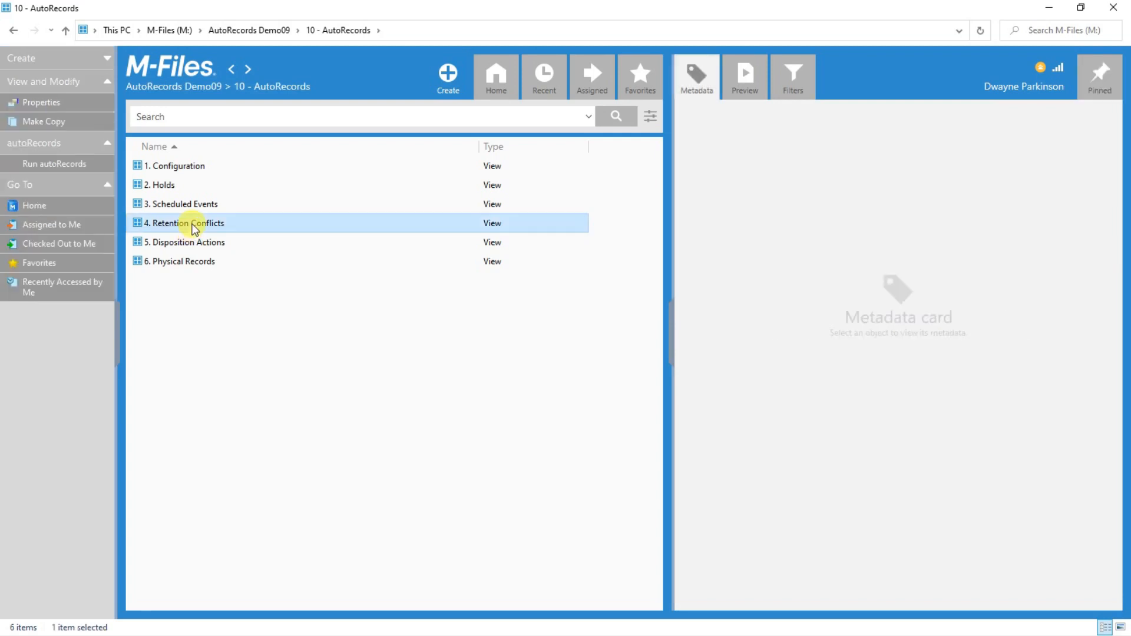
double_click(195, 227)
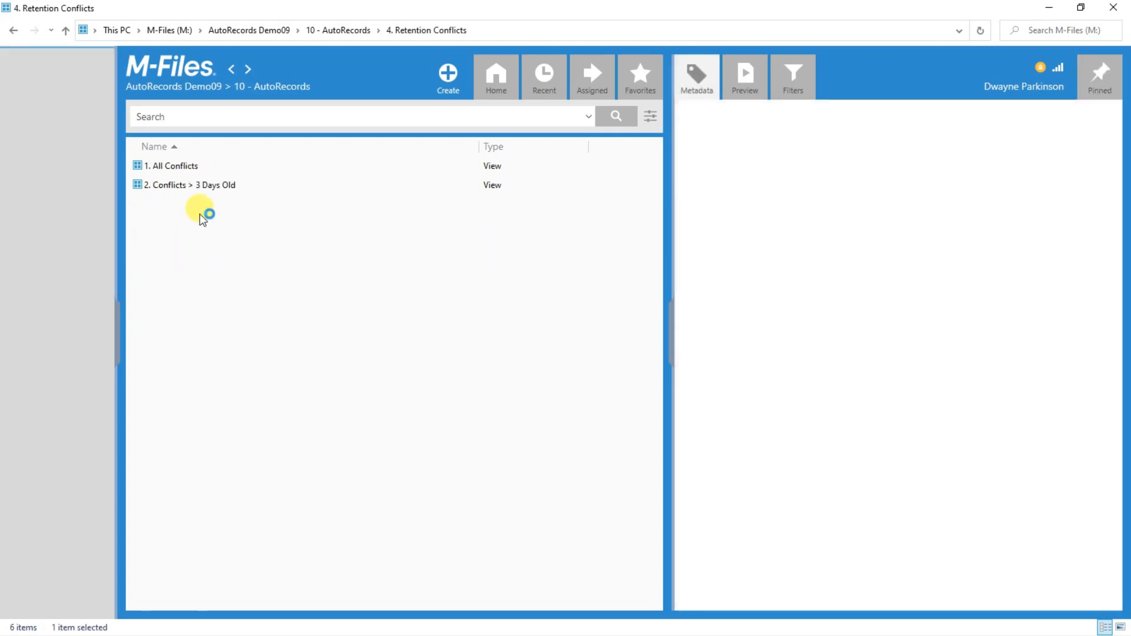
left_click(200, 186)
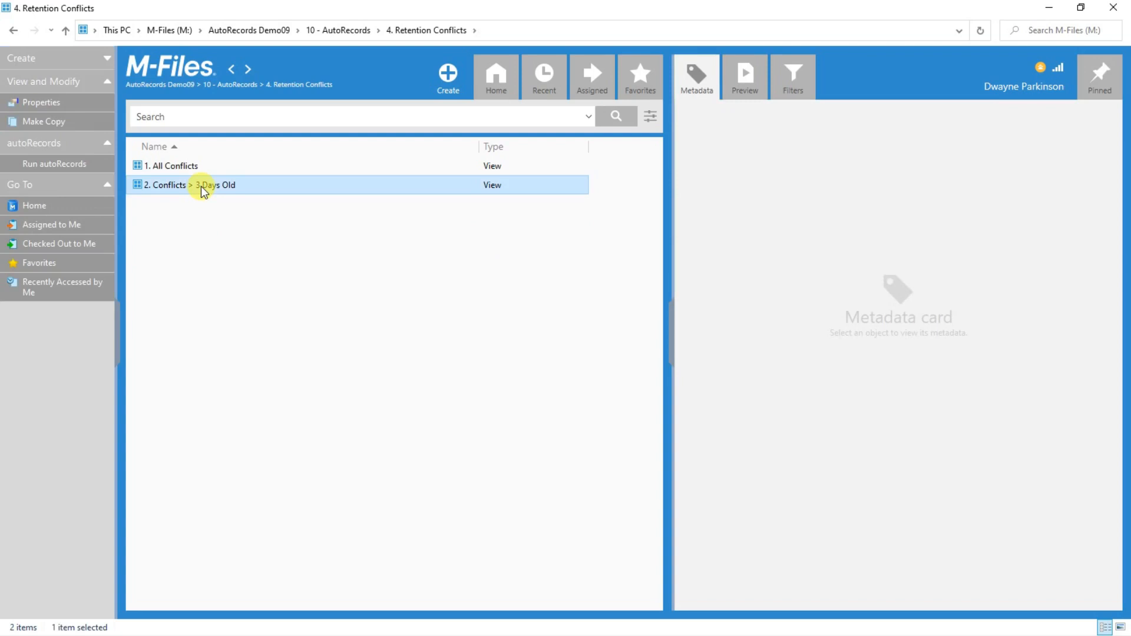
double_click(201, 187)
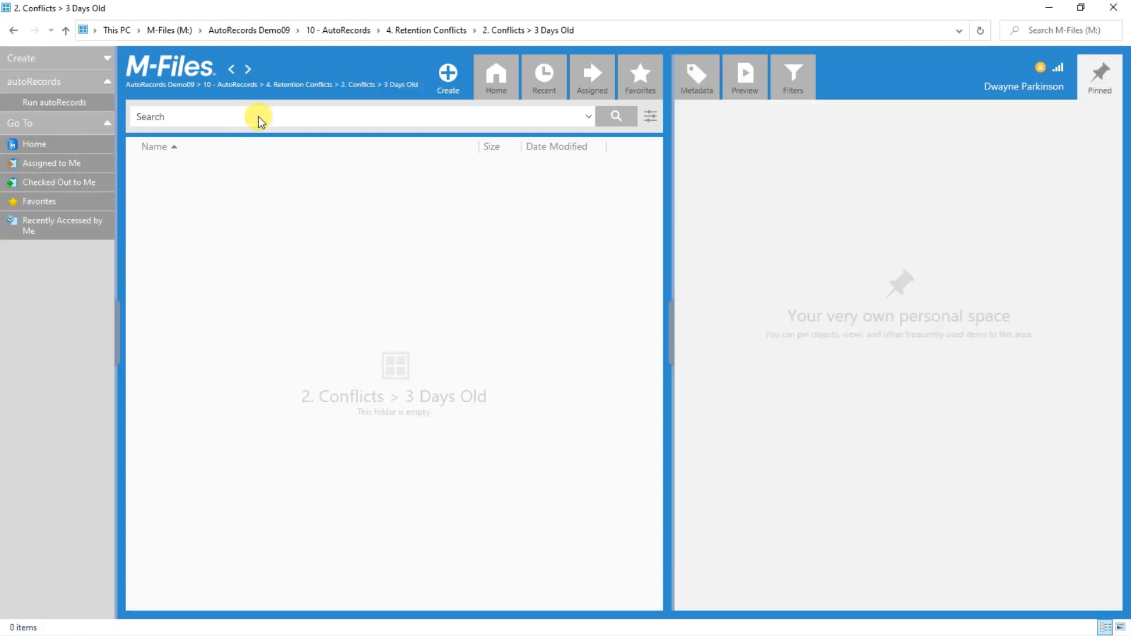
left_click(357, 90)
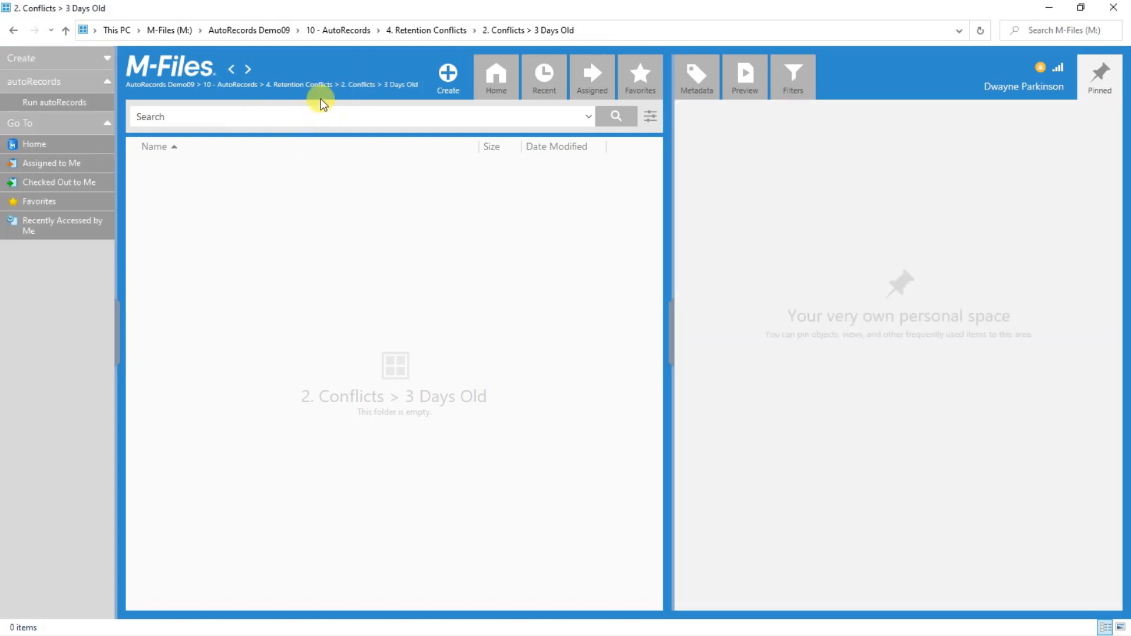
left_click(307, 85)
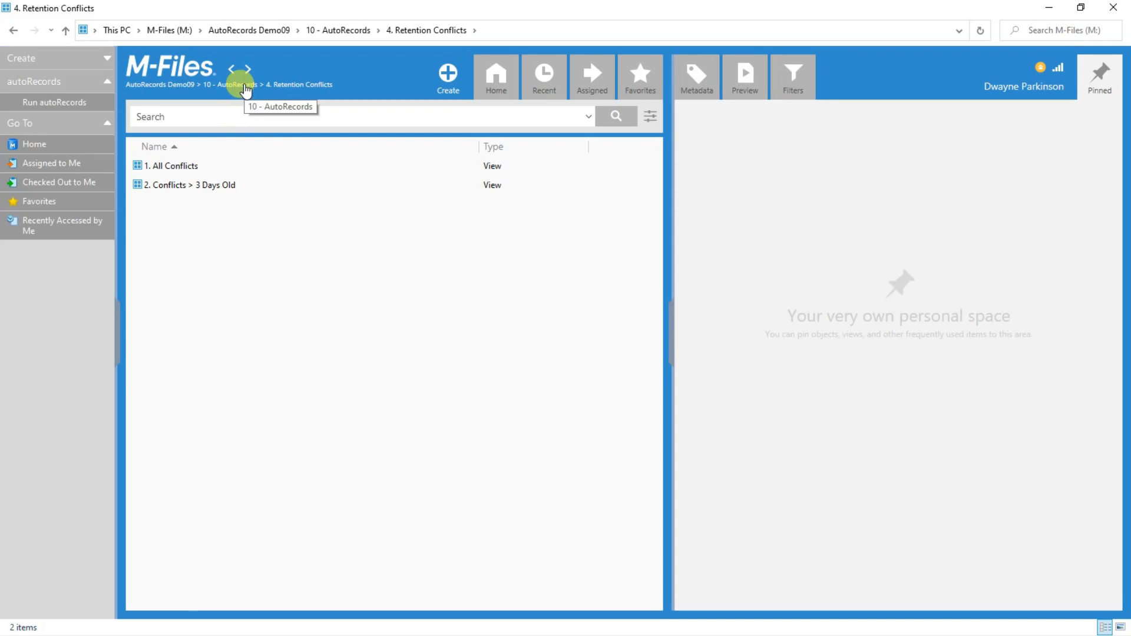
left_click(246, 88)
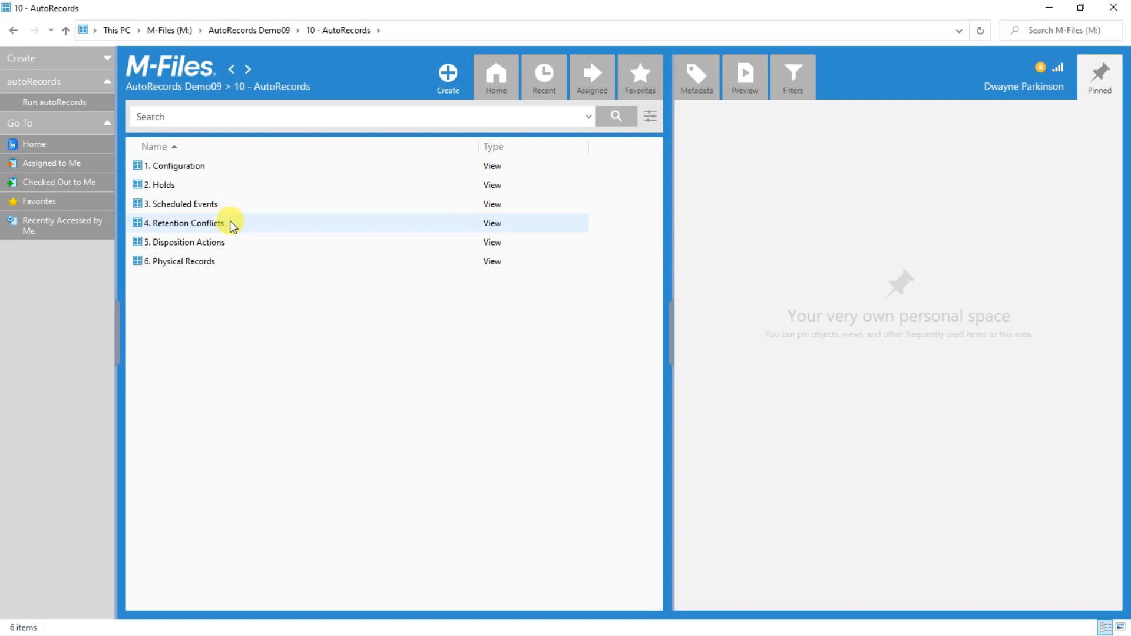
left_click(209, 243)
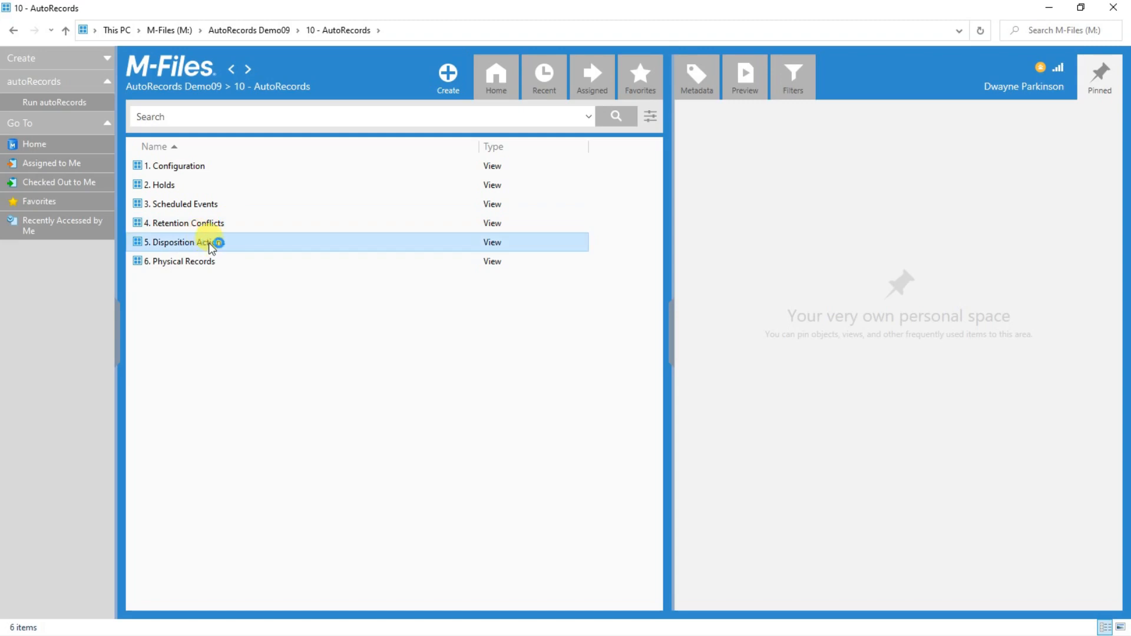
double_click(209, 243)
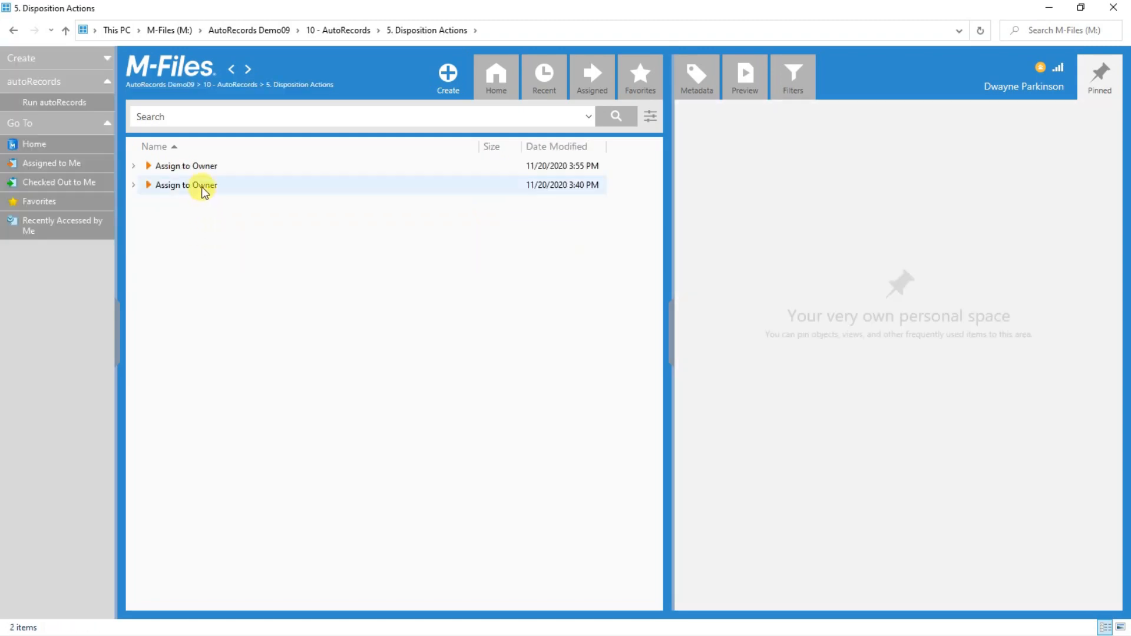
left_click(200, 186)
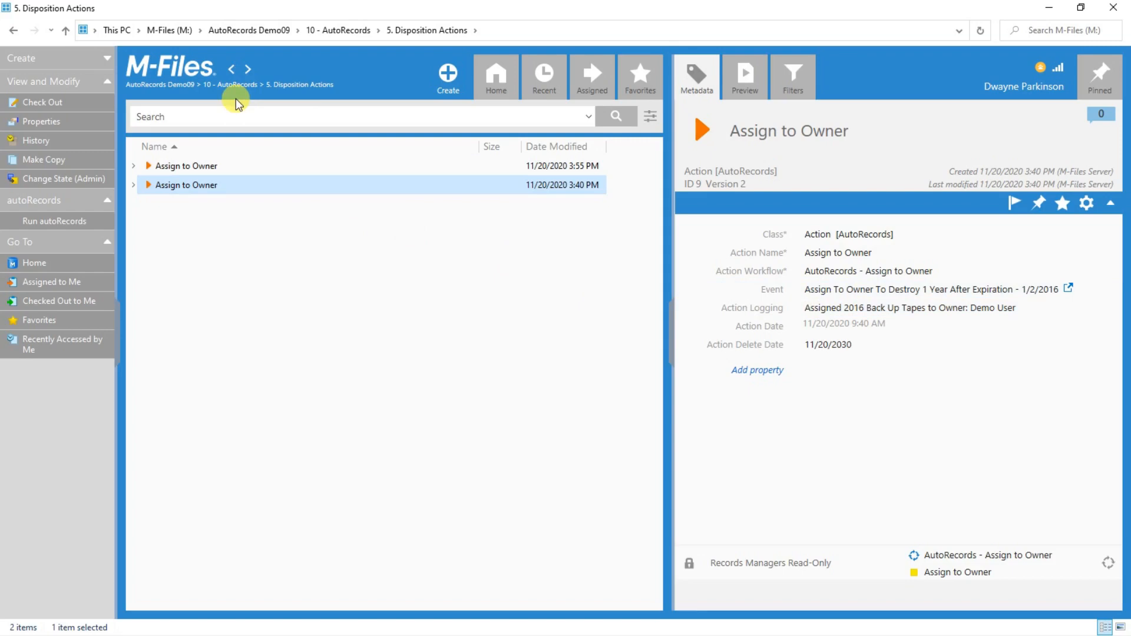
left_click(238, 83)
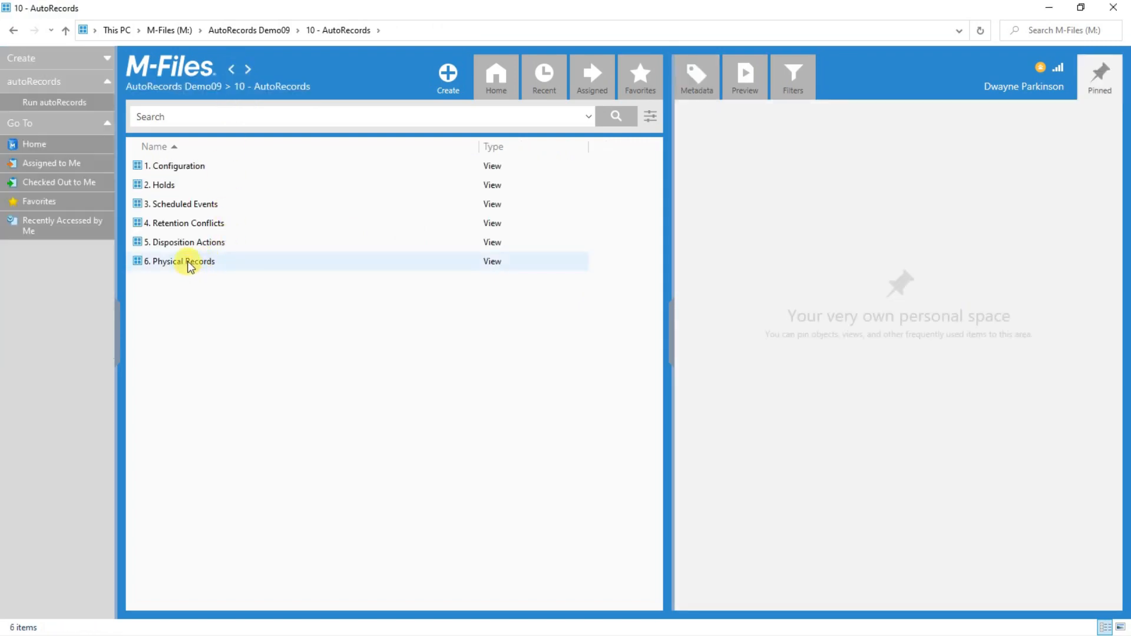
left_click(188, 261)
double_click(188, 261)
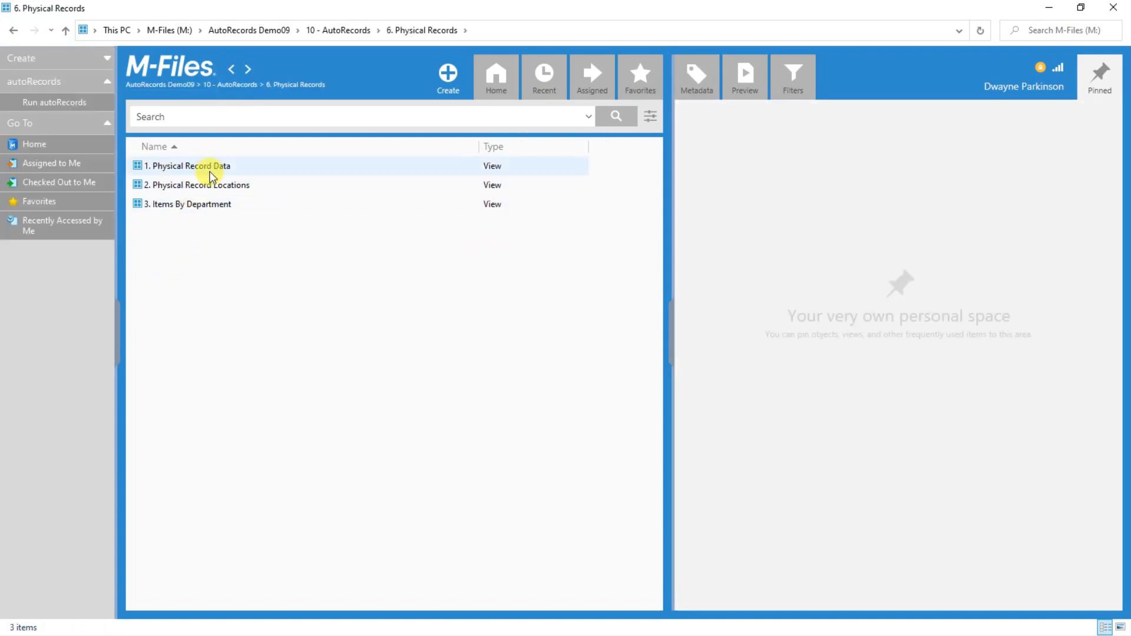
left_click(210, 173)
double_click(210, 171)
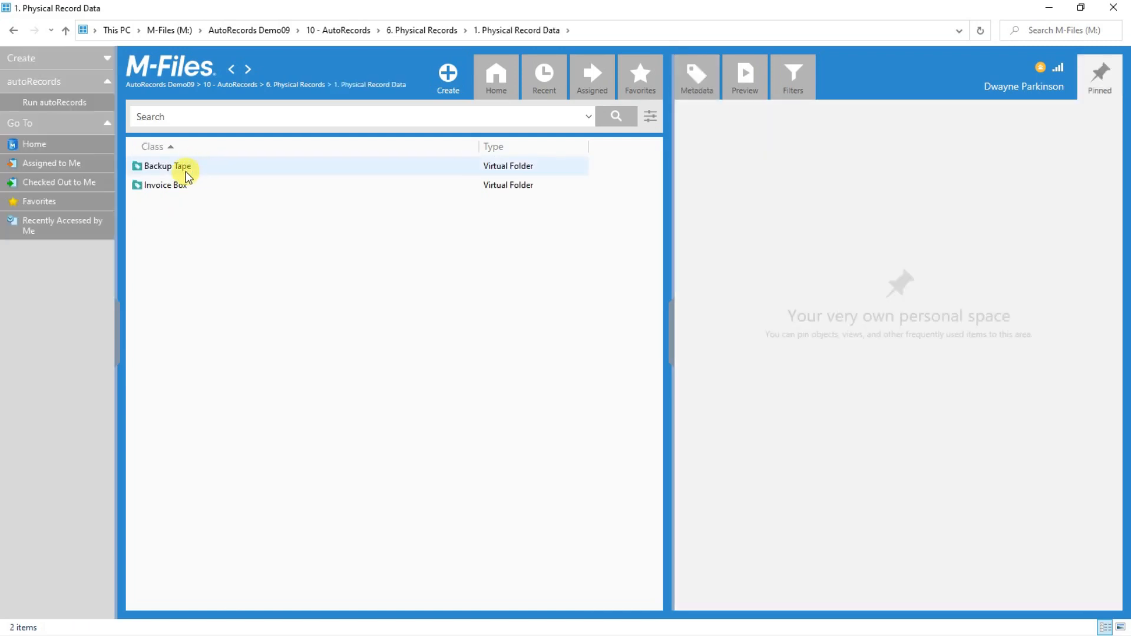
left_click(187, 175)
double_click(186, 172)
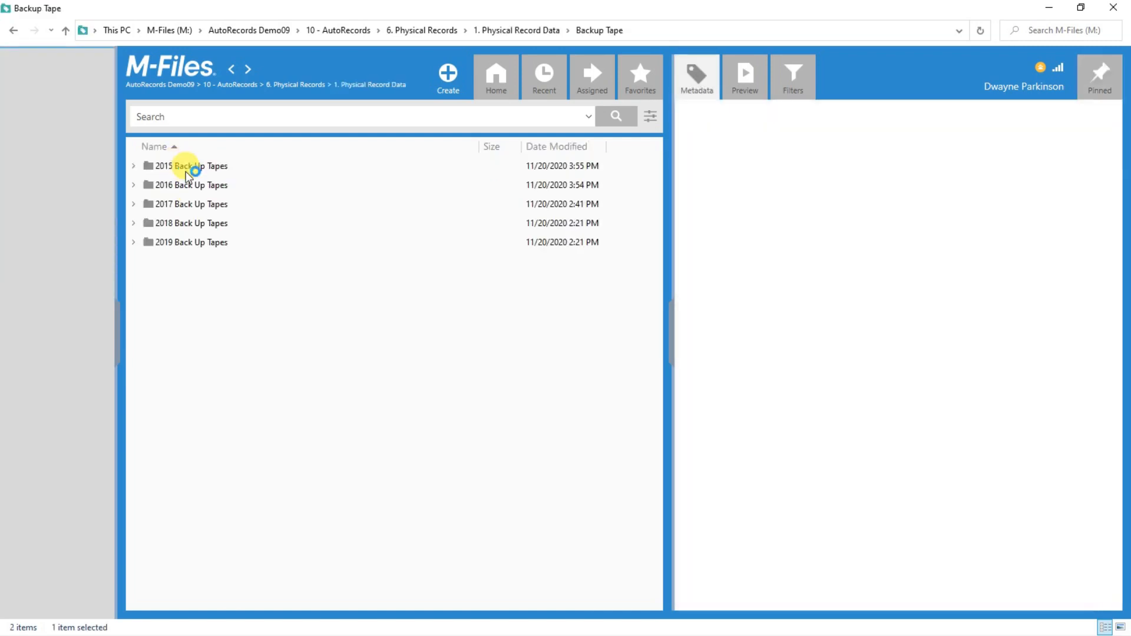
double_click(201, 242)
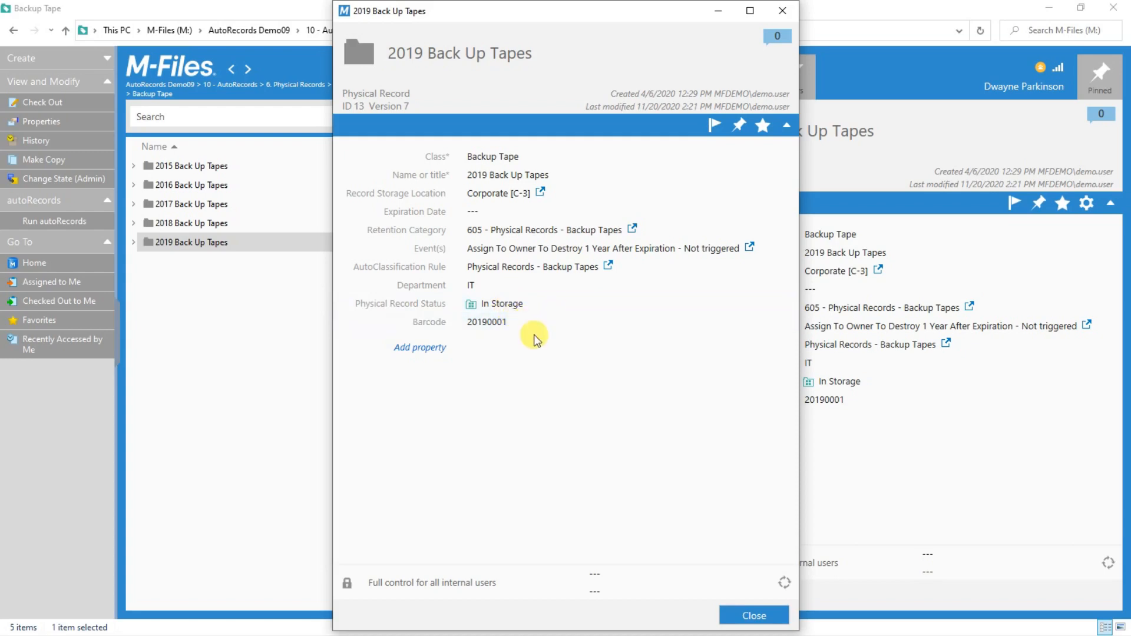
left_click(751, 616)
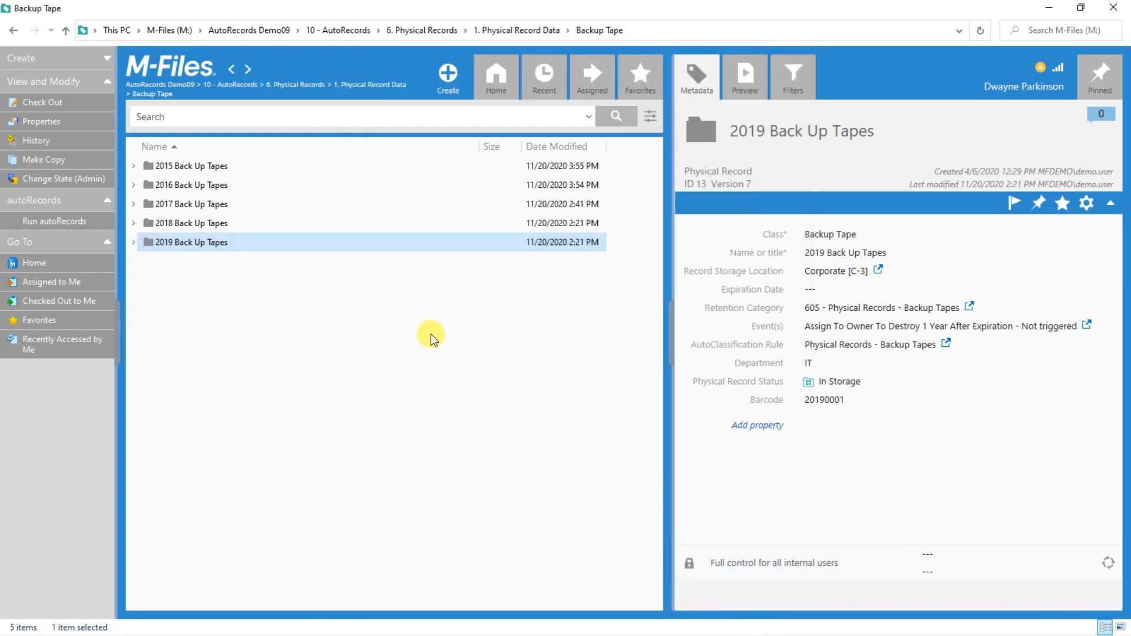
left_click(243, 84)
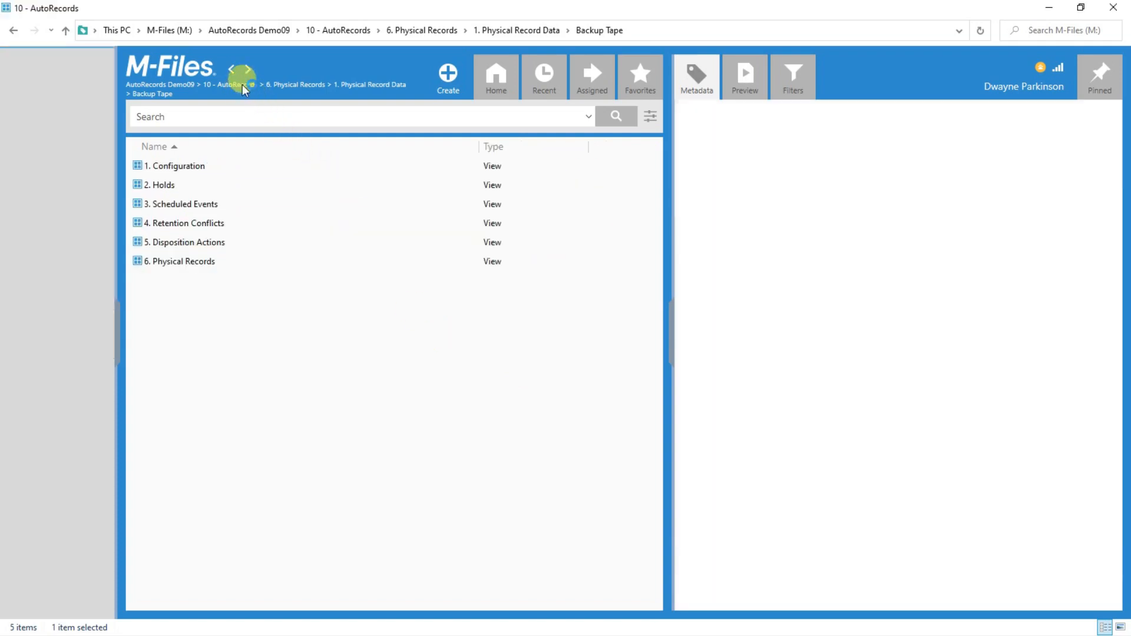